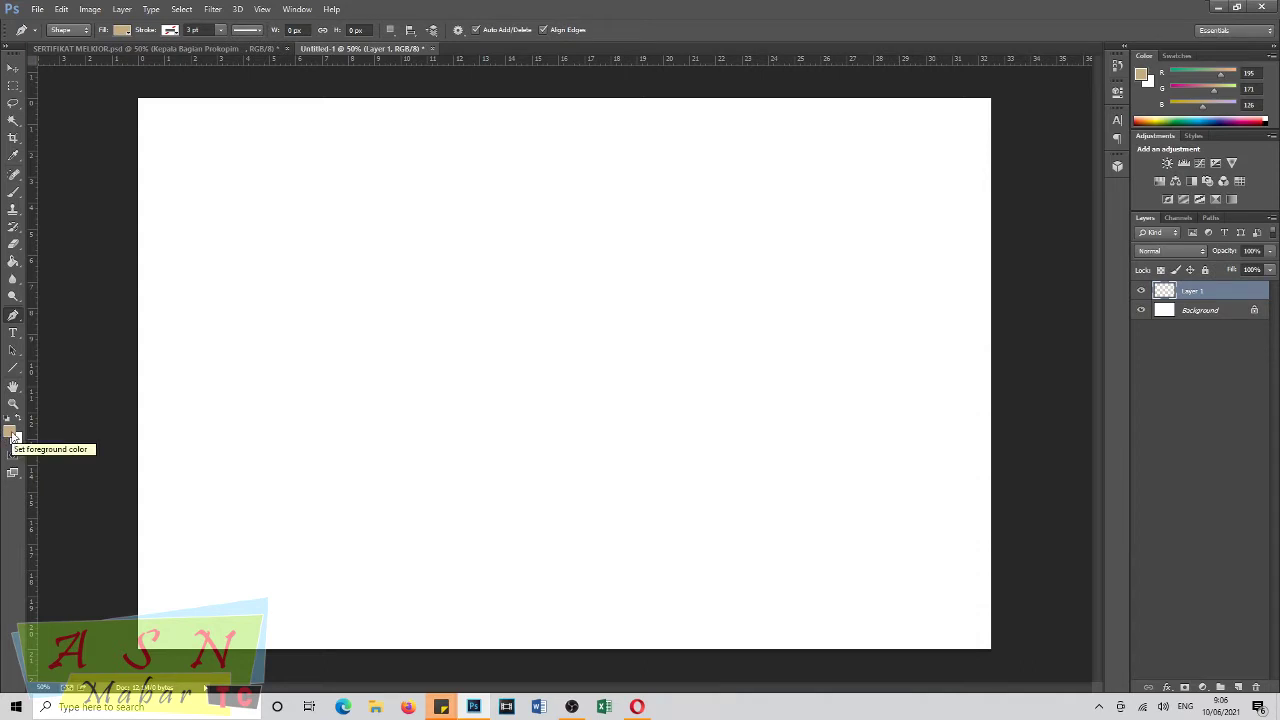
Choose tan (R195 G171 B126) as the foreground colour.
left_click(13, 434)
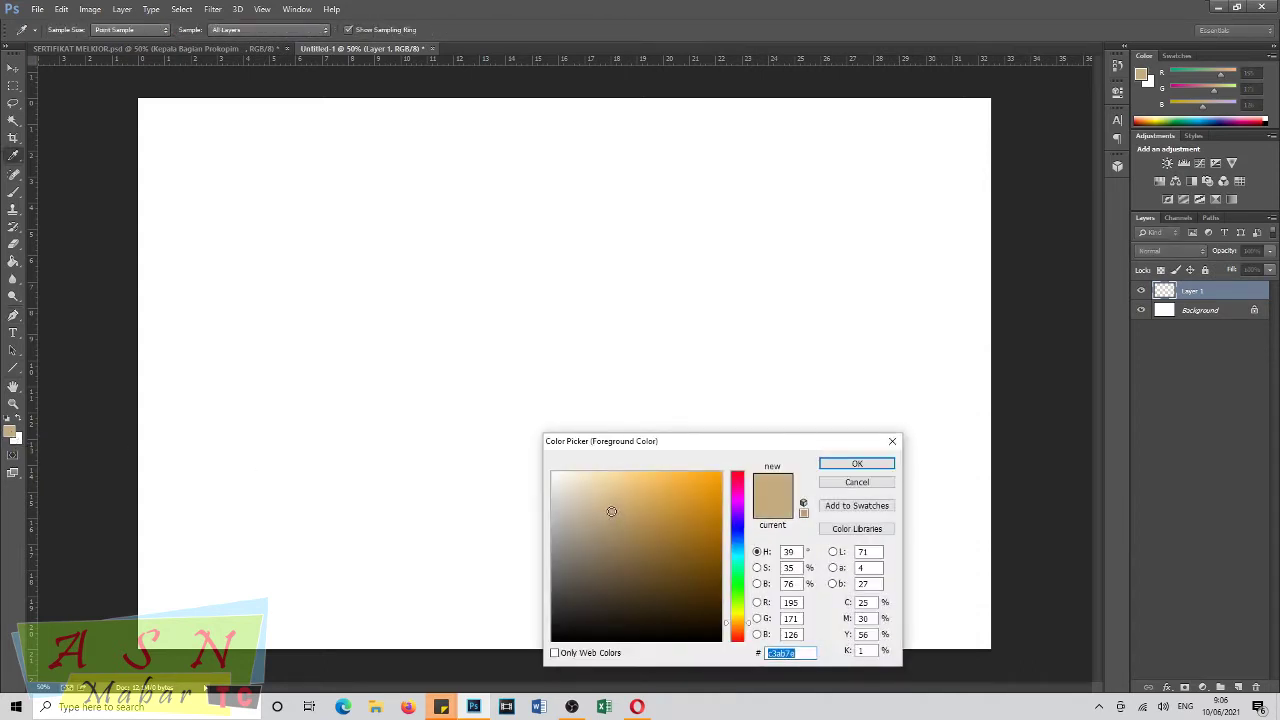
Fill Layer 1 with the tan colour using the Paint Bucket.
left_click(857, 463)
key("p")
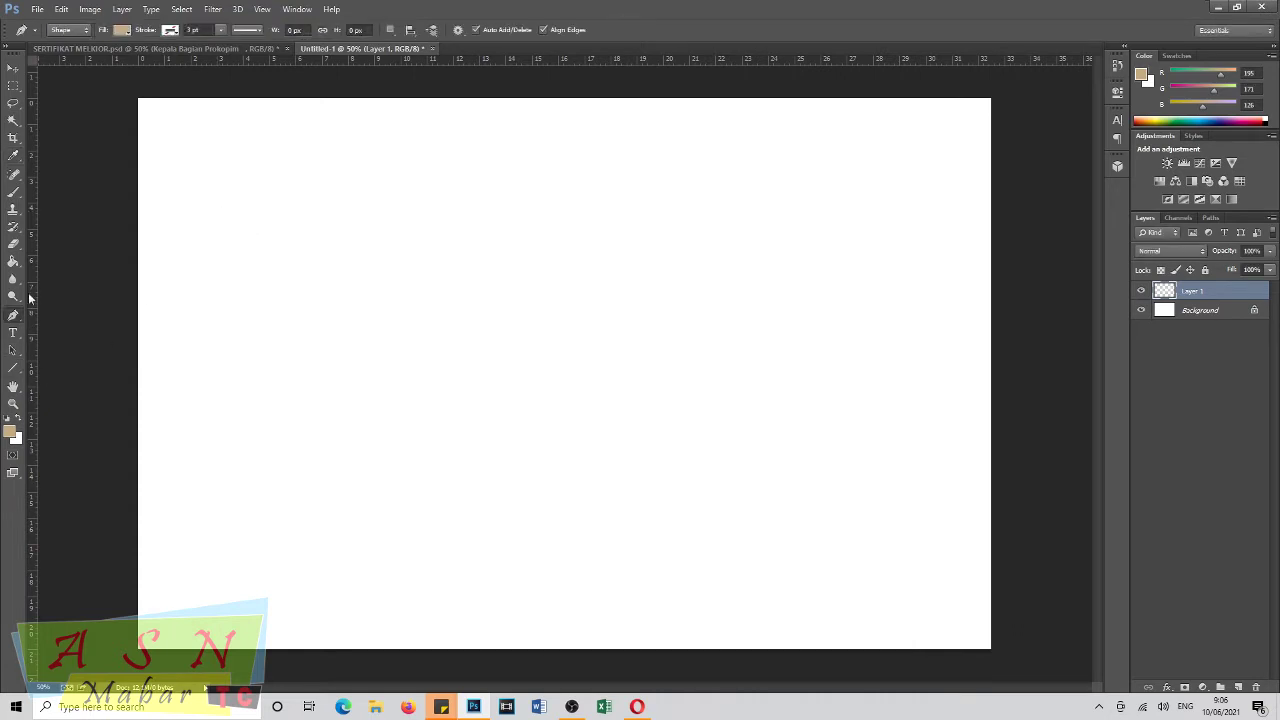
left_click(13, 262)
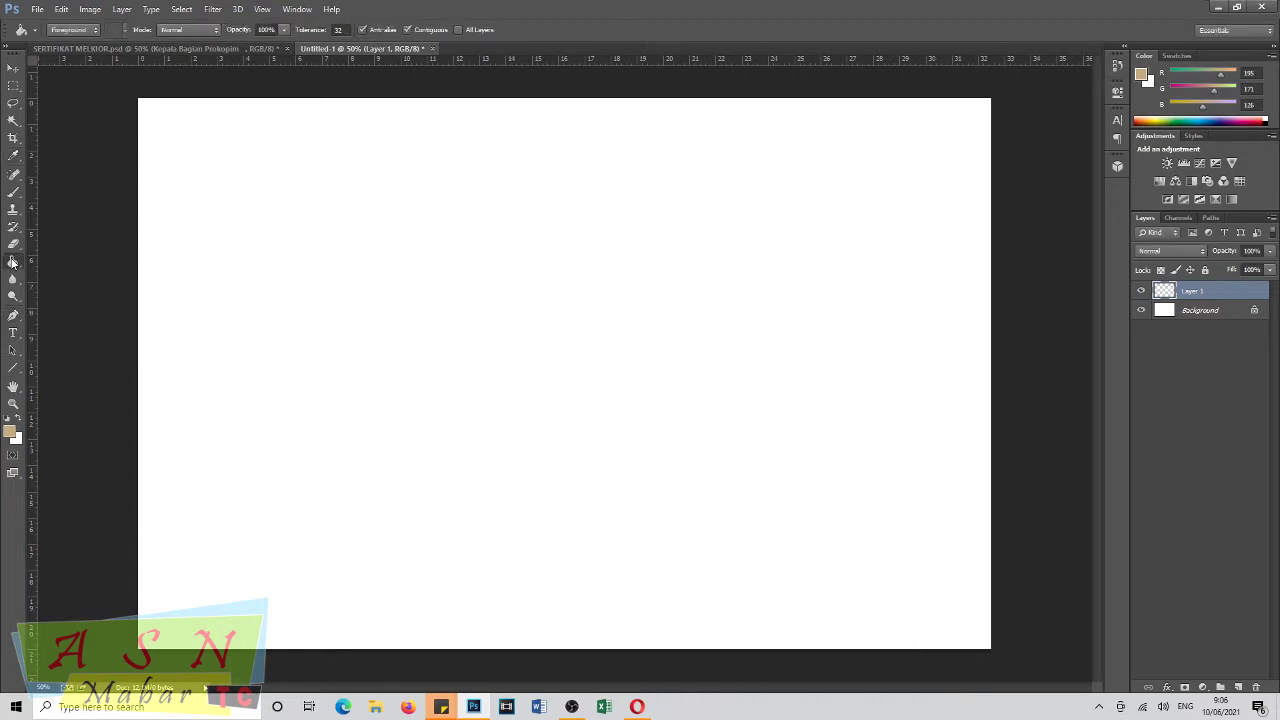
left_click(318, 281)
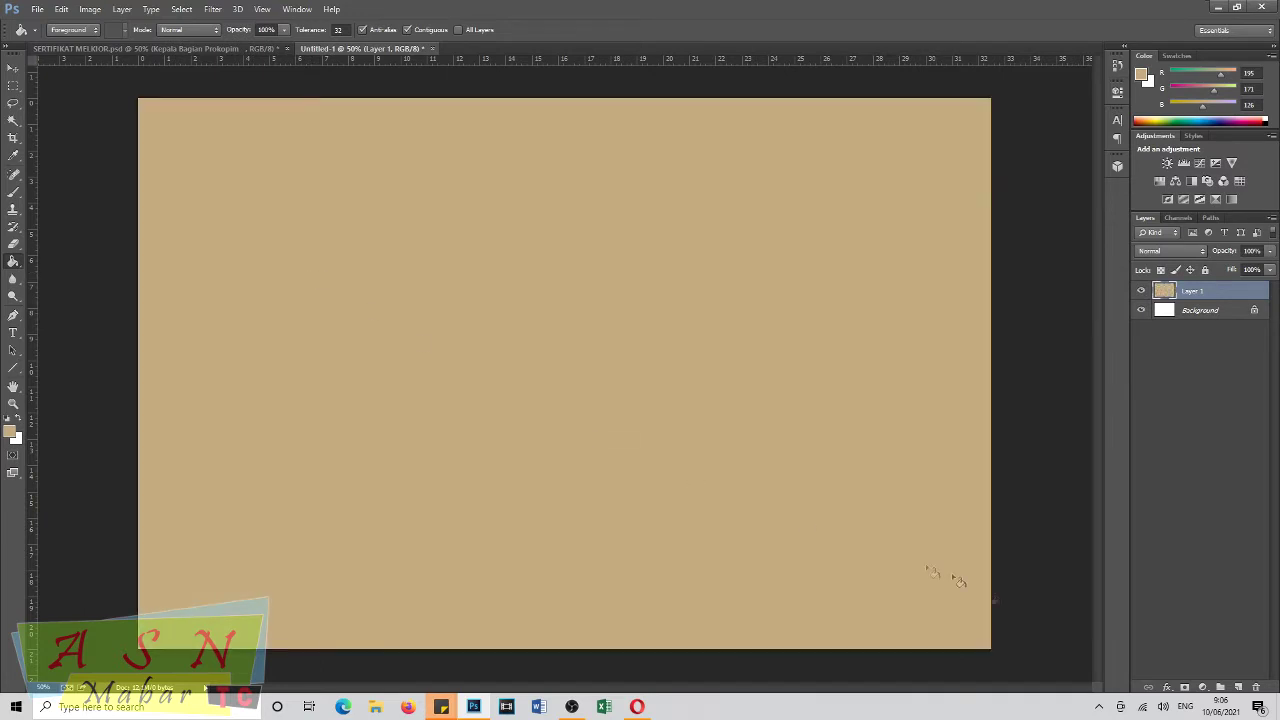
Add a new layer and start a lavender Pen shape at the canvas top edge.
left_click(1238, 689)
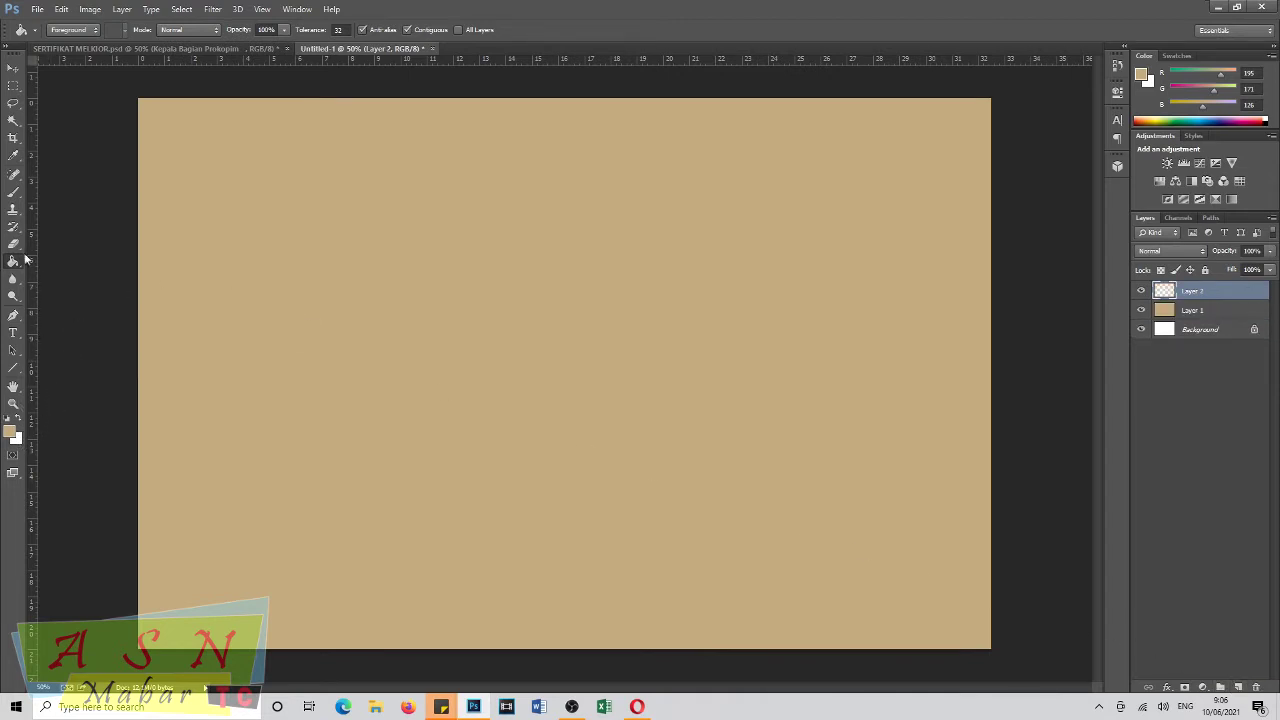
left_click(13, 315)
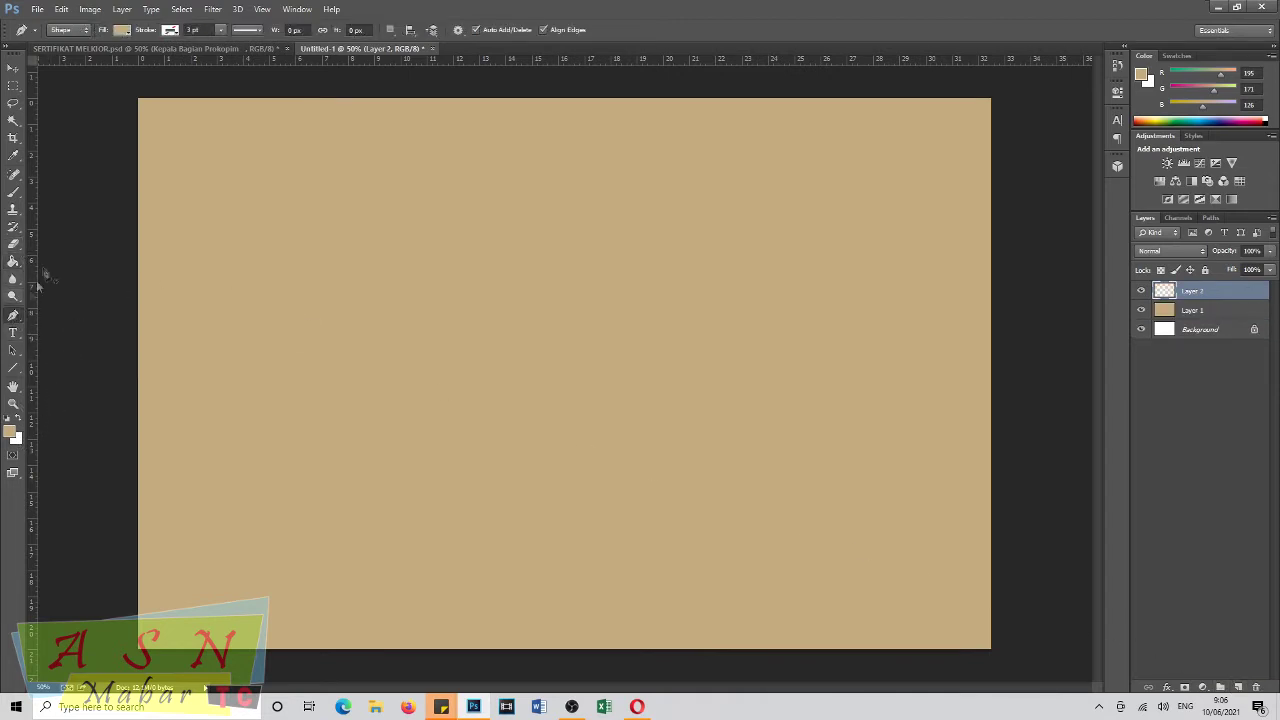
left_click(121, 29)
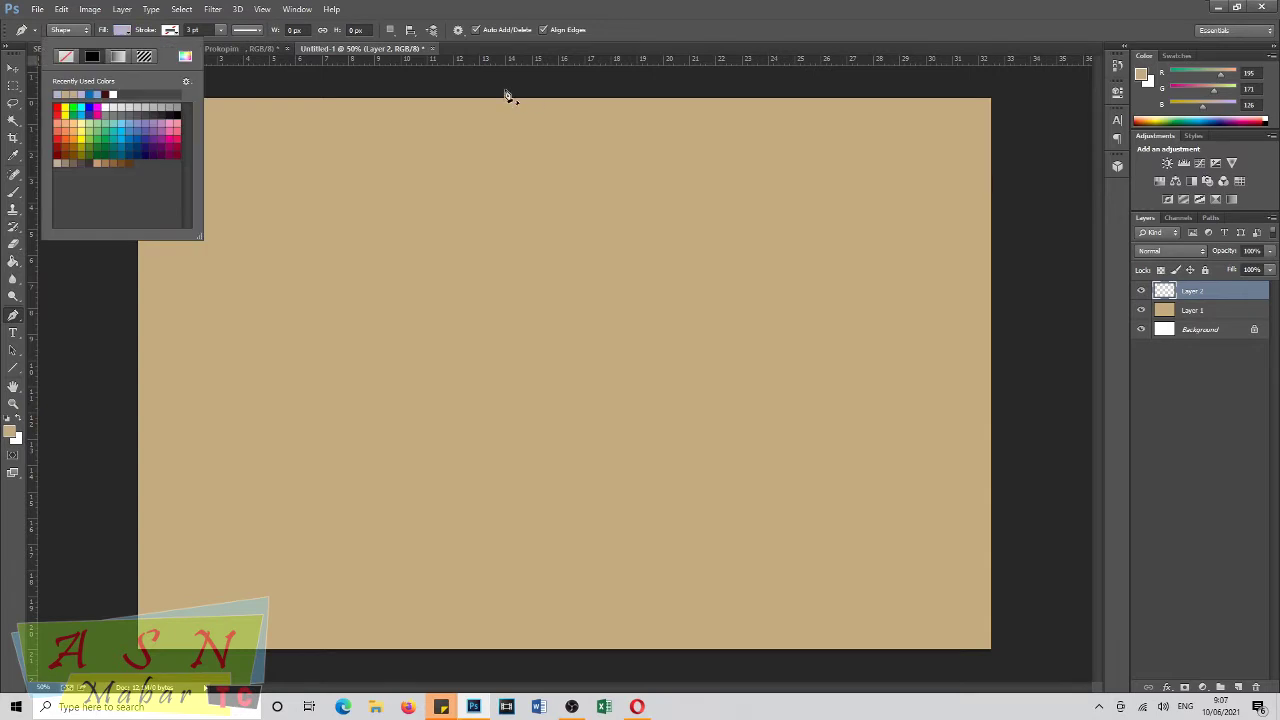
left_click(506, 93)
left_click(503, 87)
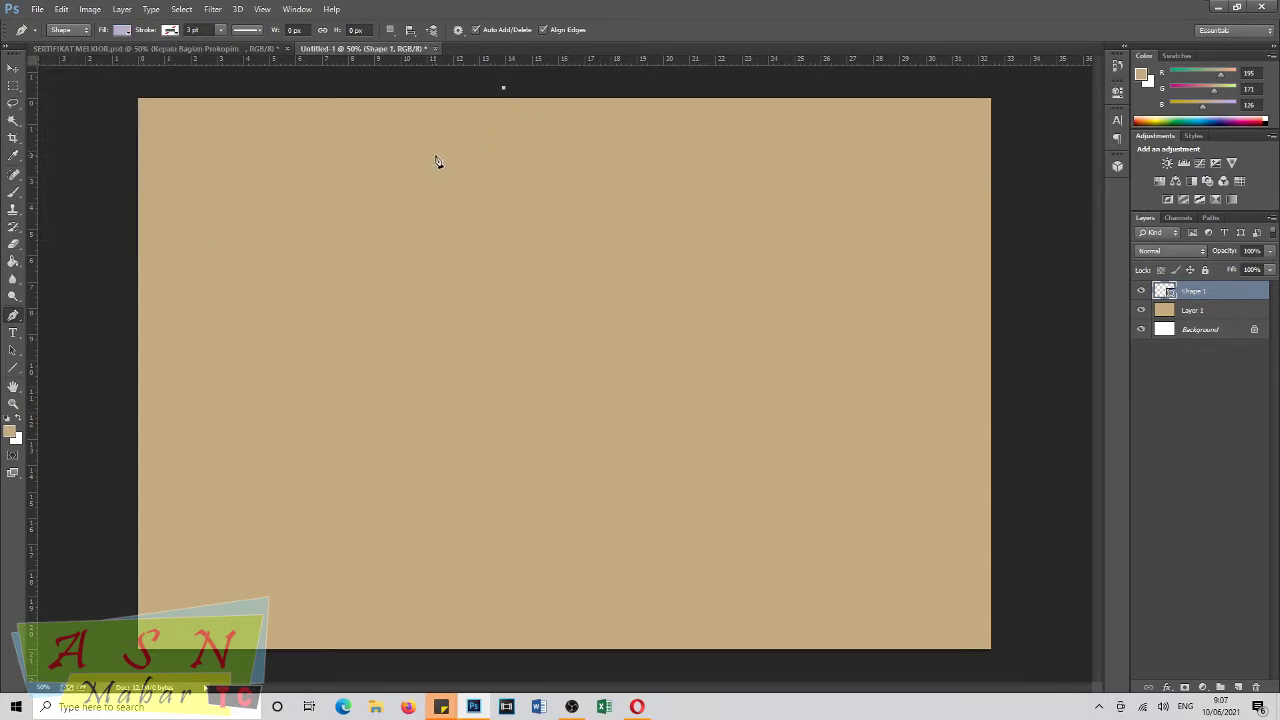
Draw a closed lavender wave curving from the top centre down to the lower left corner.
left_click_drag(438, 180, 340, 195)
left_click_drag(238, 197, 206, 240)
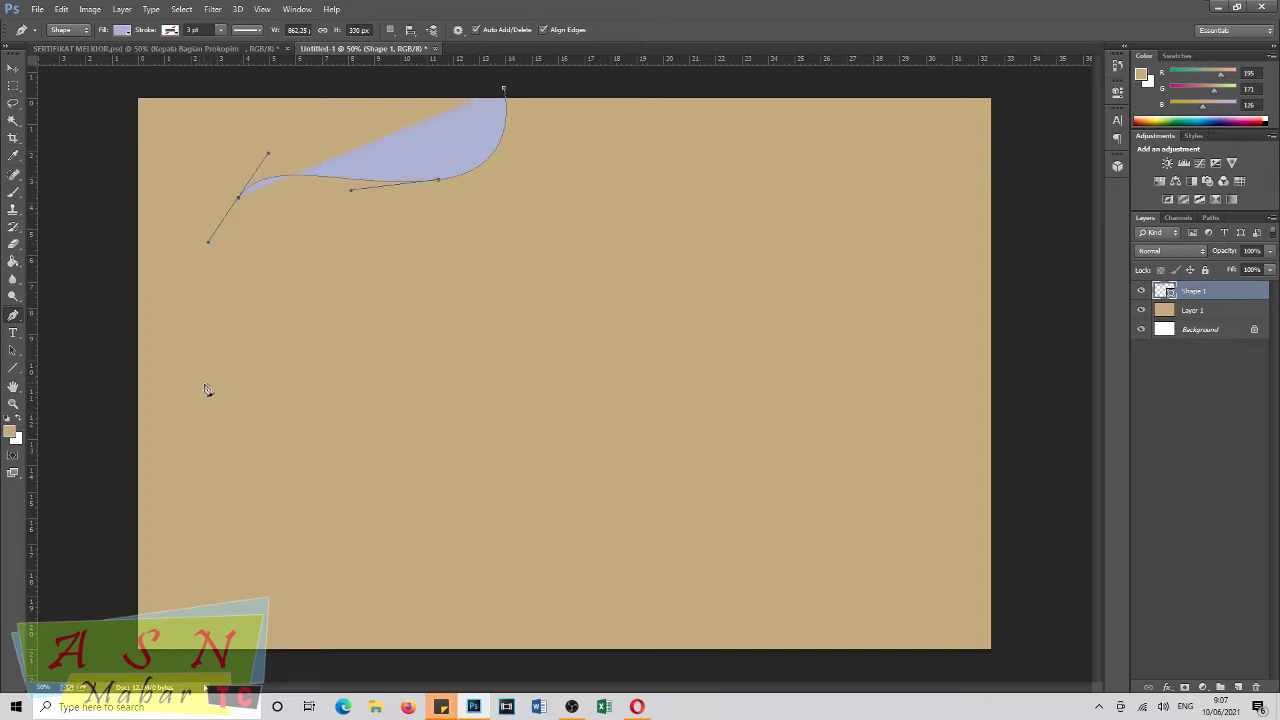
left_click_drag(215, 319, 264, 443)
key("ctrl+z")
left_click_drag(232, 351, 269, 432)
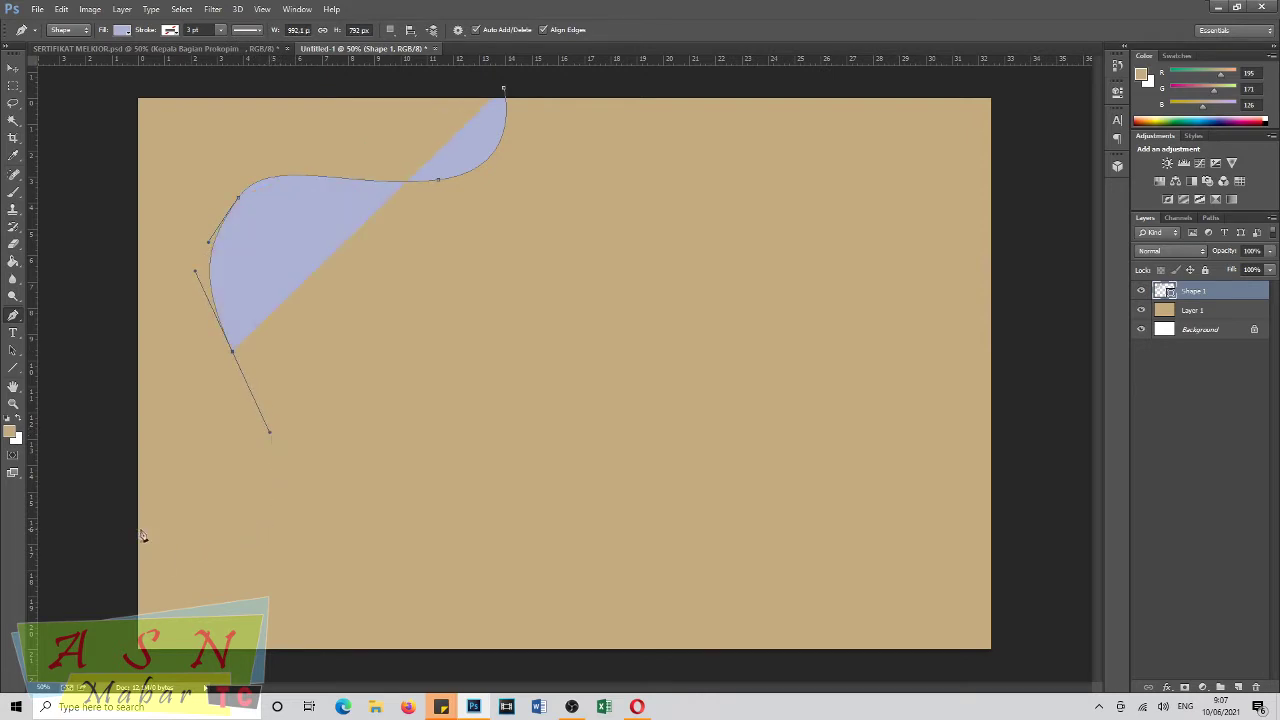
left_click_drag(129, 537, 74, 511)
key("ctrl+z")
left_click_drag(250, 517, 160, 525)
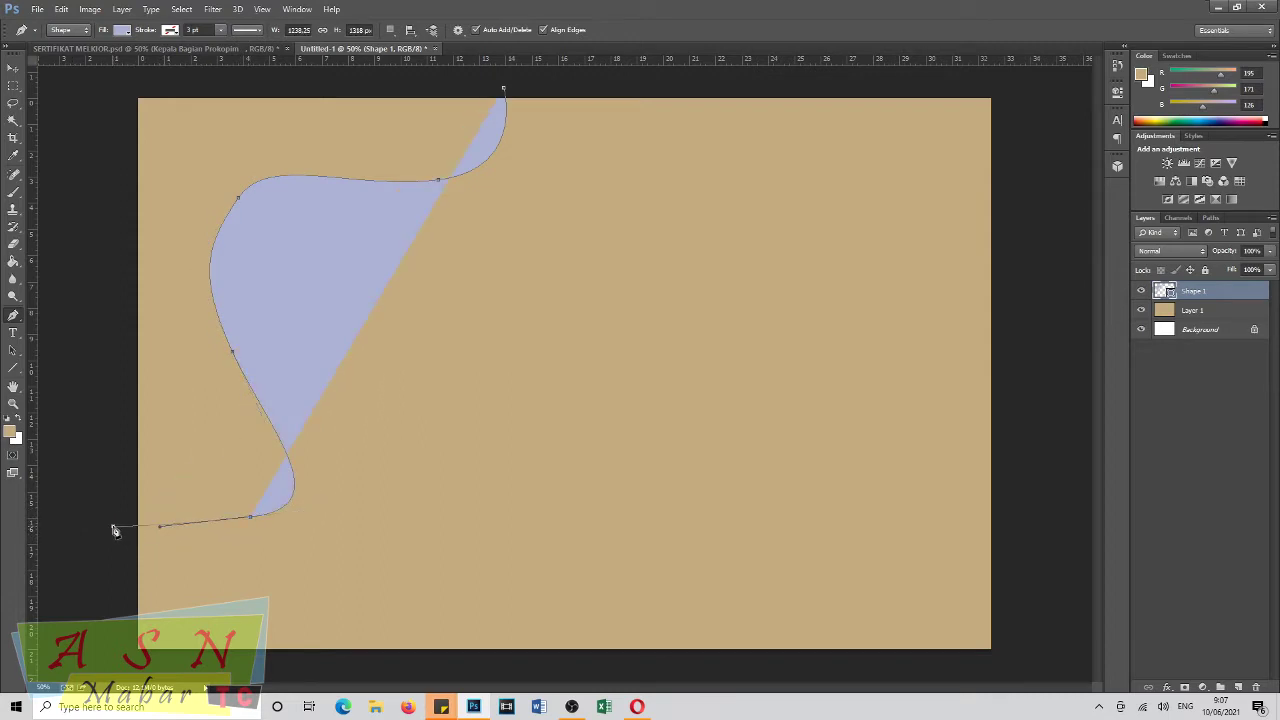
left_click(106, 84)
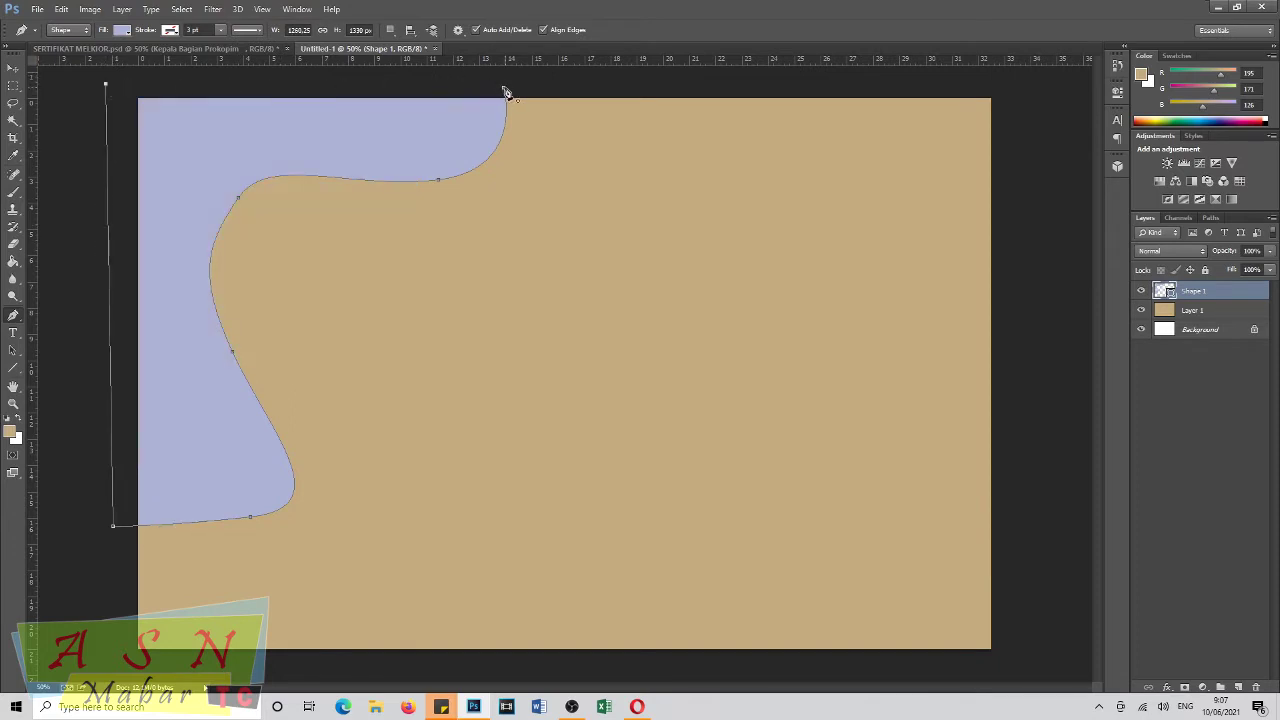
left_click(504, 91)
key("Return")
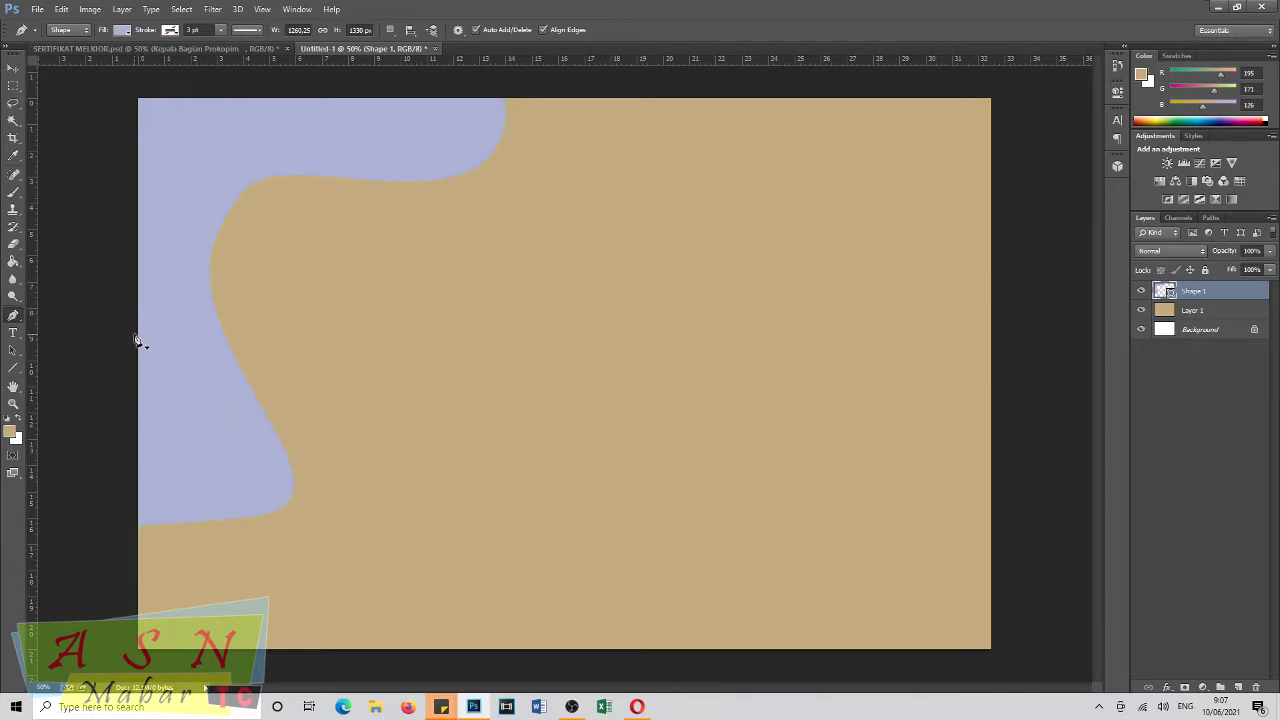
Lower Layer 1's opacity to 20% so the tan becomes pale cream.
left_click(1204, 314)
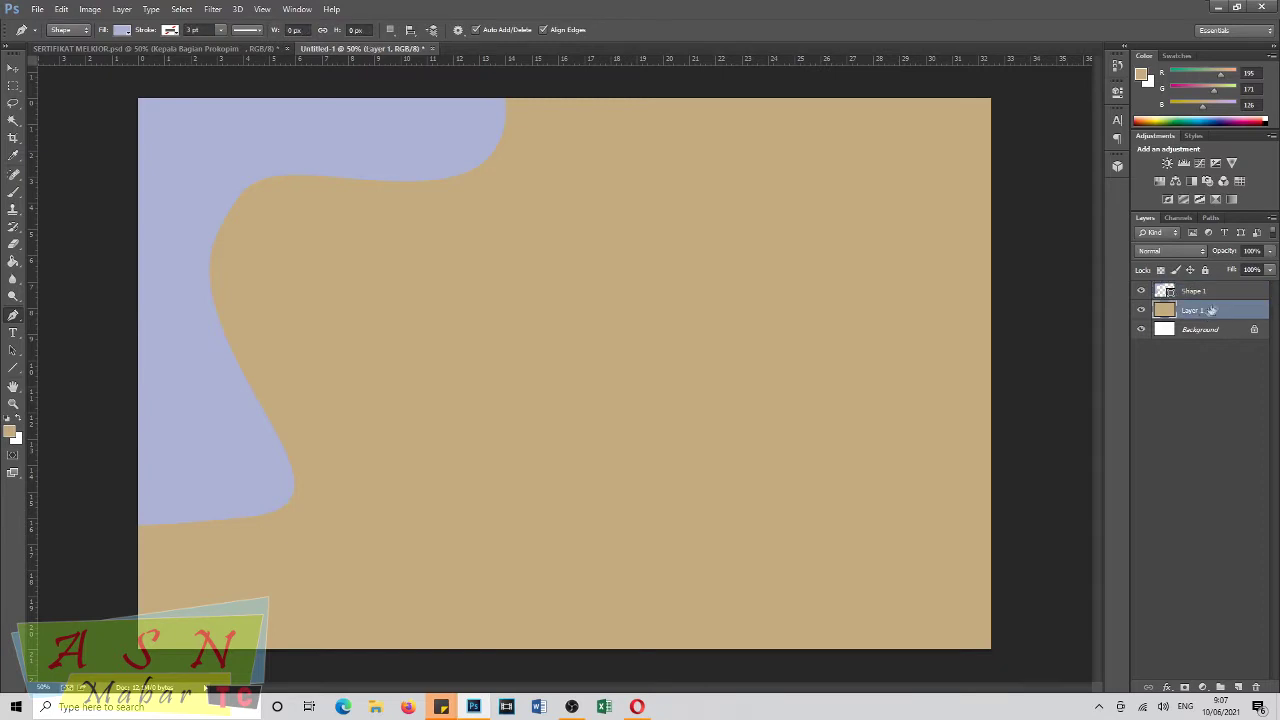
left_click_drag(1228, 251, 1181, 259)
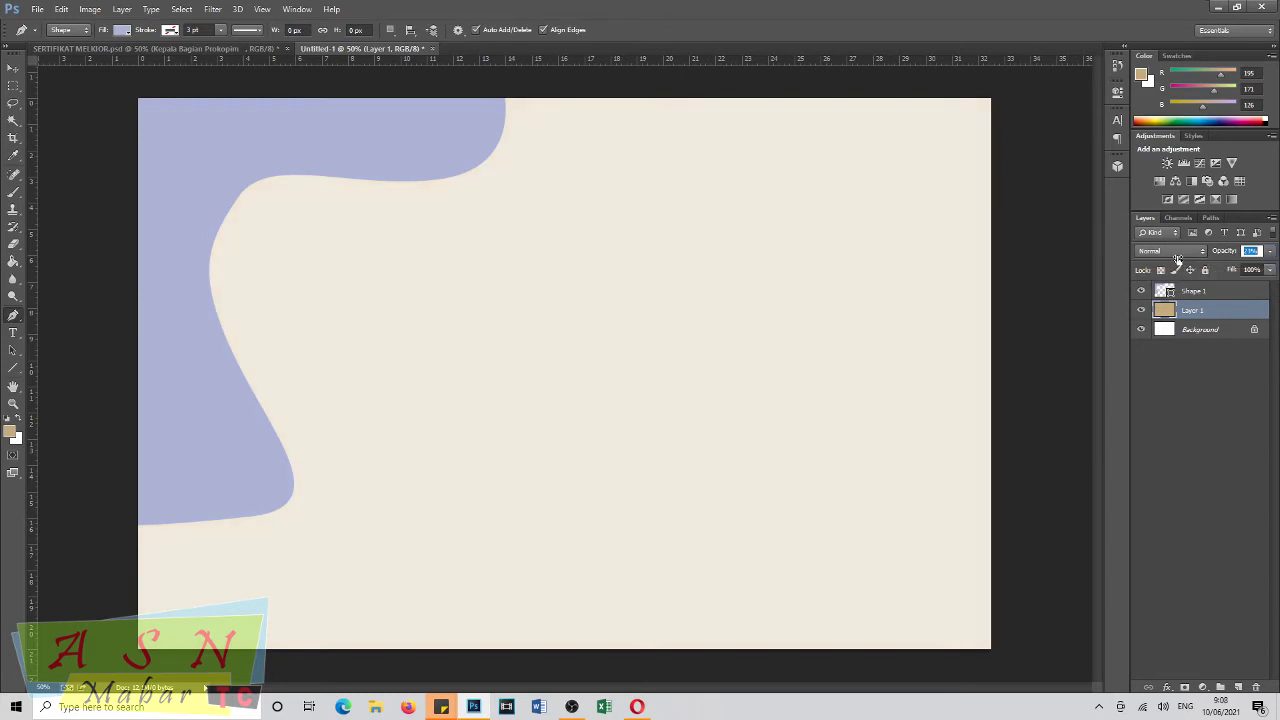
left_click_drag(1175, 259, 1178, 261)
left_click(1190, 291)
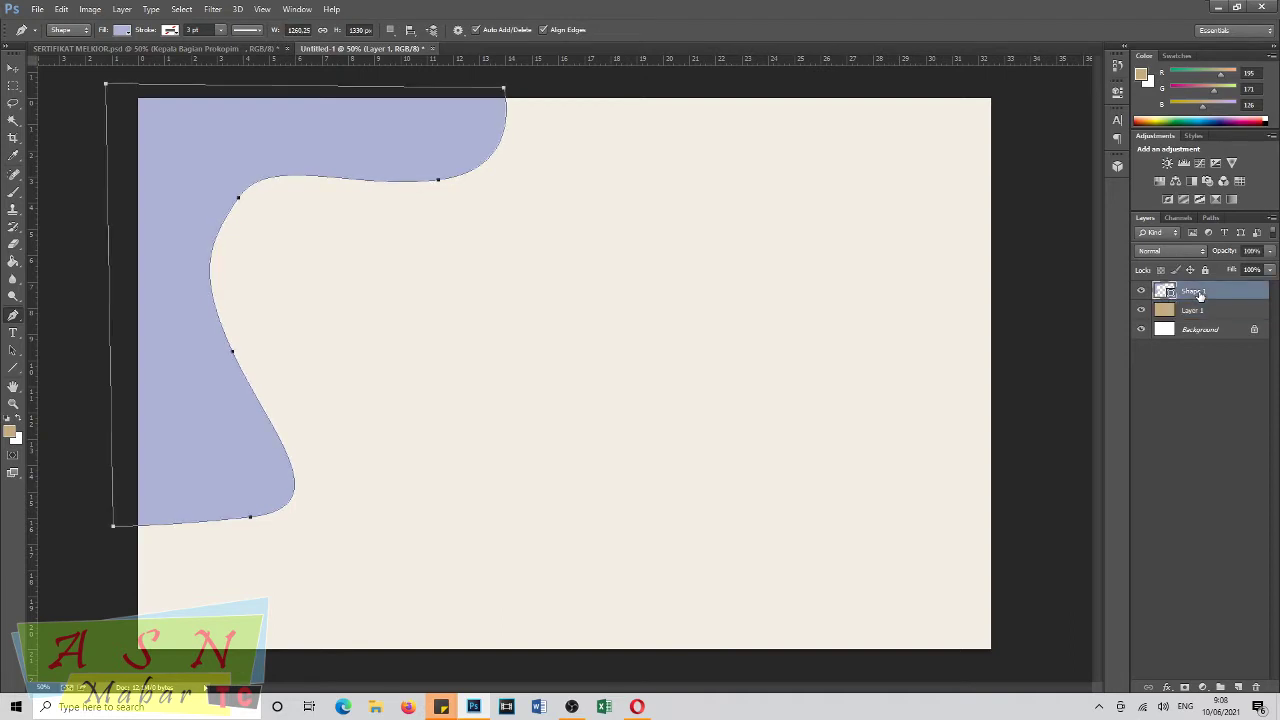
key("g")
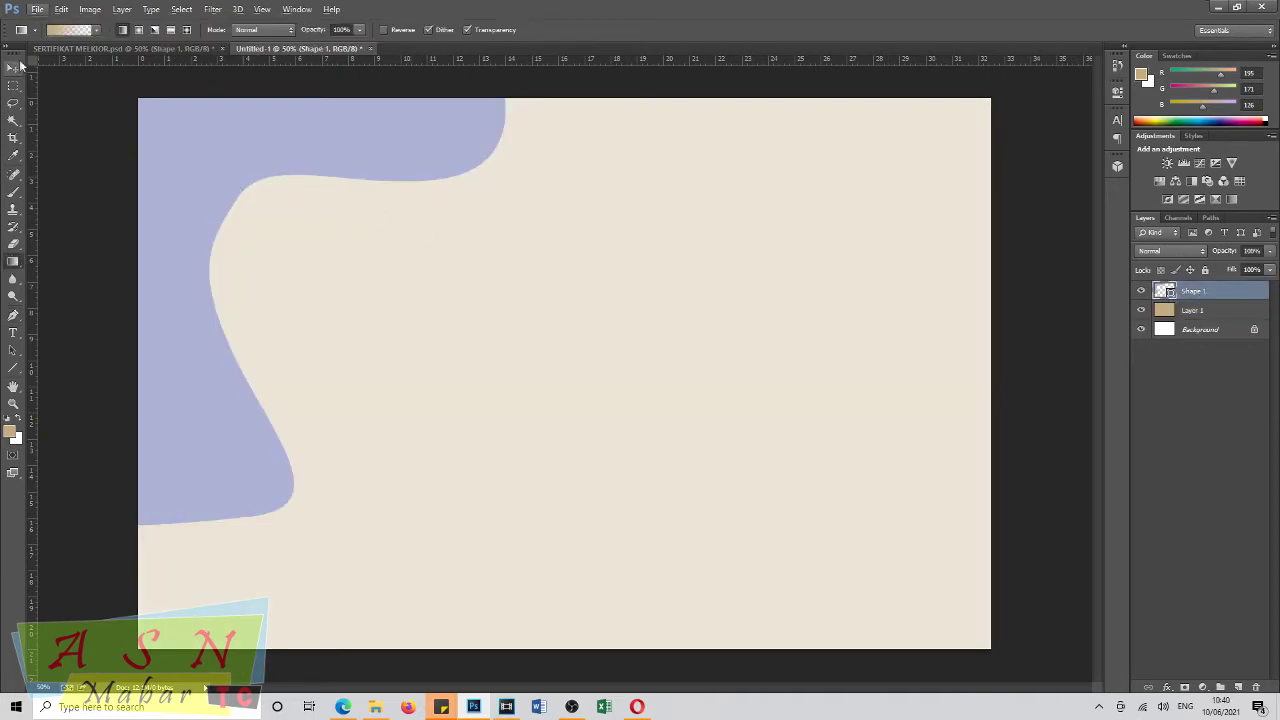
Duplicate the lavender wave shape onto a new layer.
left_click(14, 72)
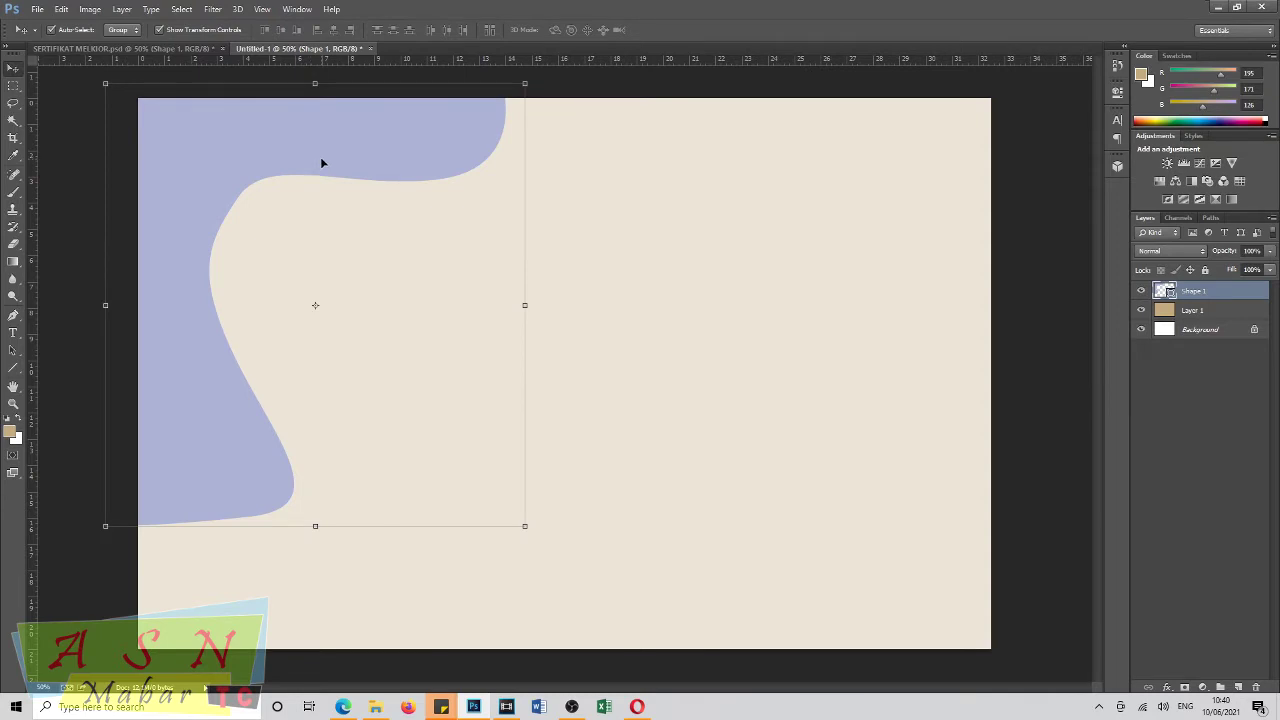
mouse_move(329, 163)
left_mouse_down()
mouse_move(349, 229)
mouse_move(349, 197)
mouse_move(320, 183)
left_mouse_up()
key("ctrl+j")
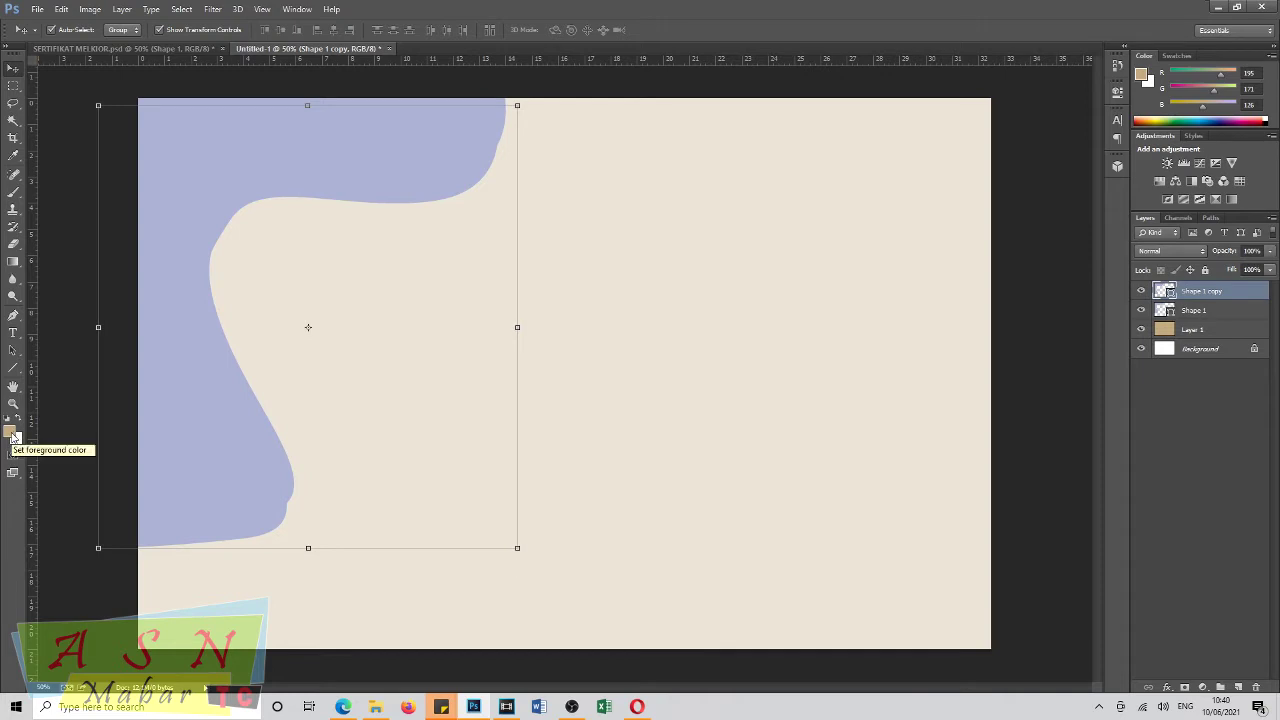
Give the wave copy a tan fill.
left_click(12, 318)
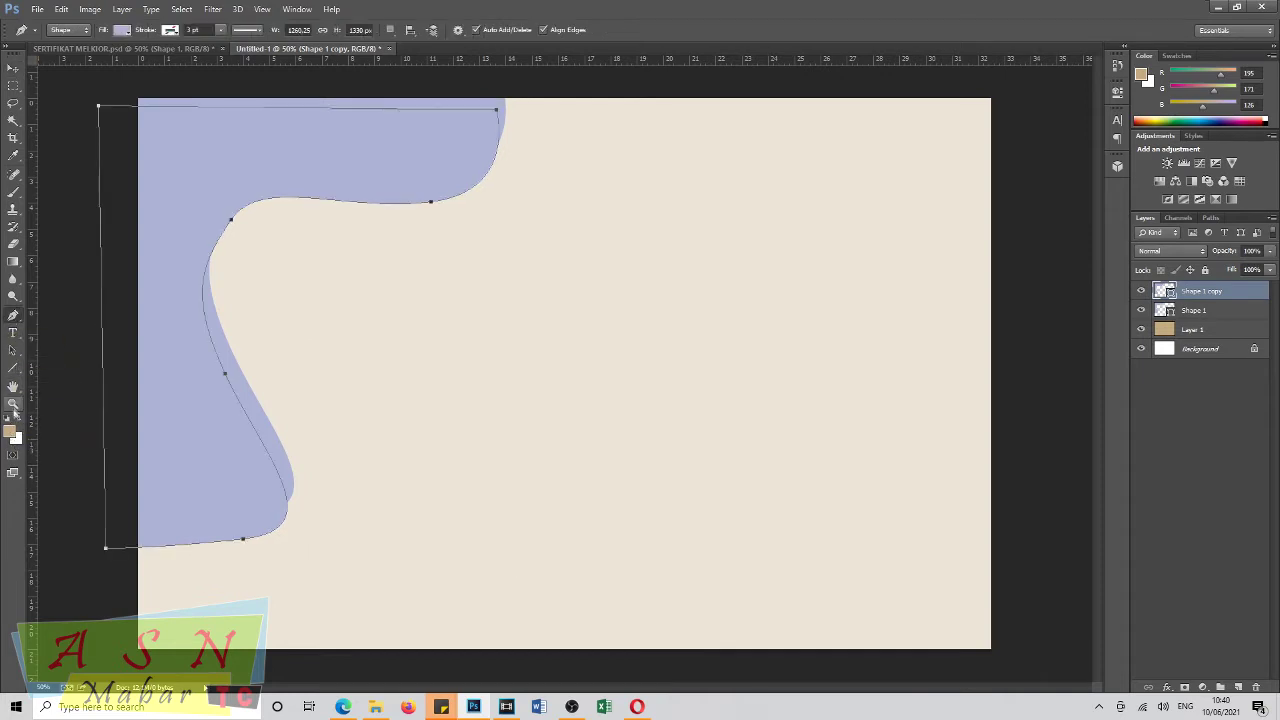
left_click(12, 432)
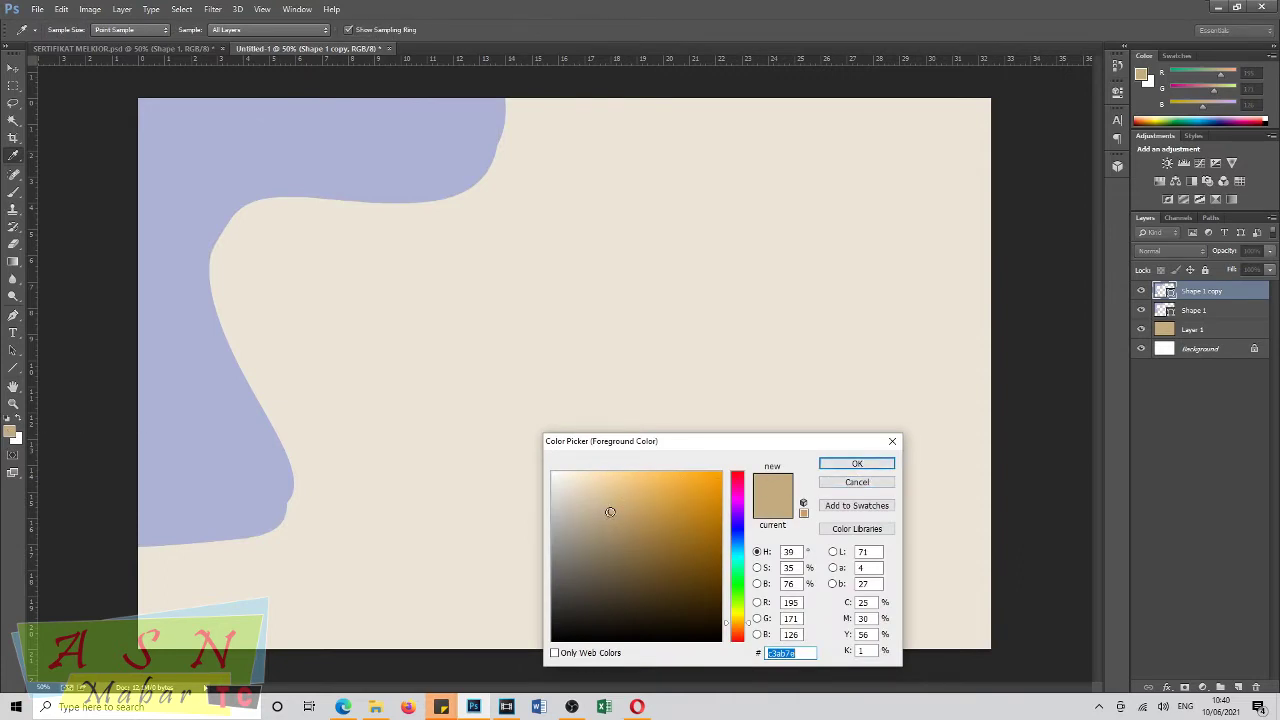
left_click(612, 511)
left_click(853, 464)
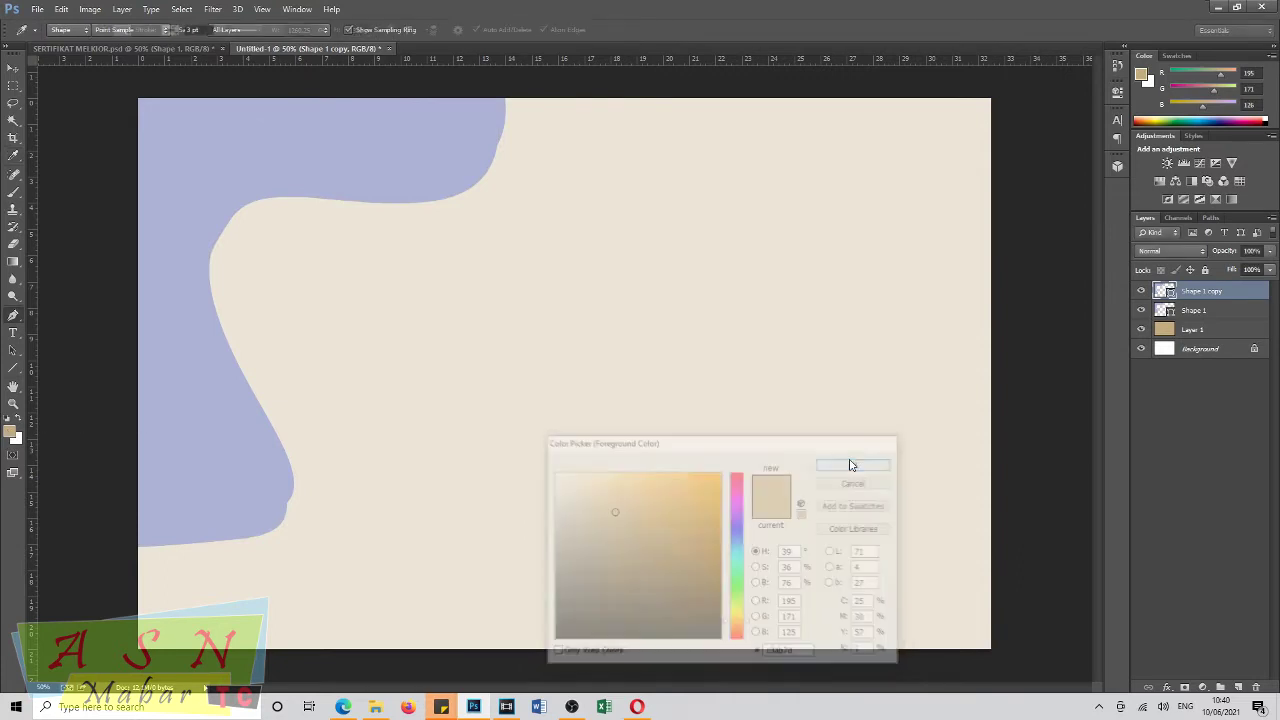
left_click(122, 30)
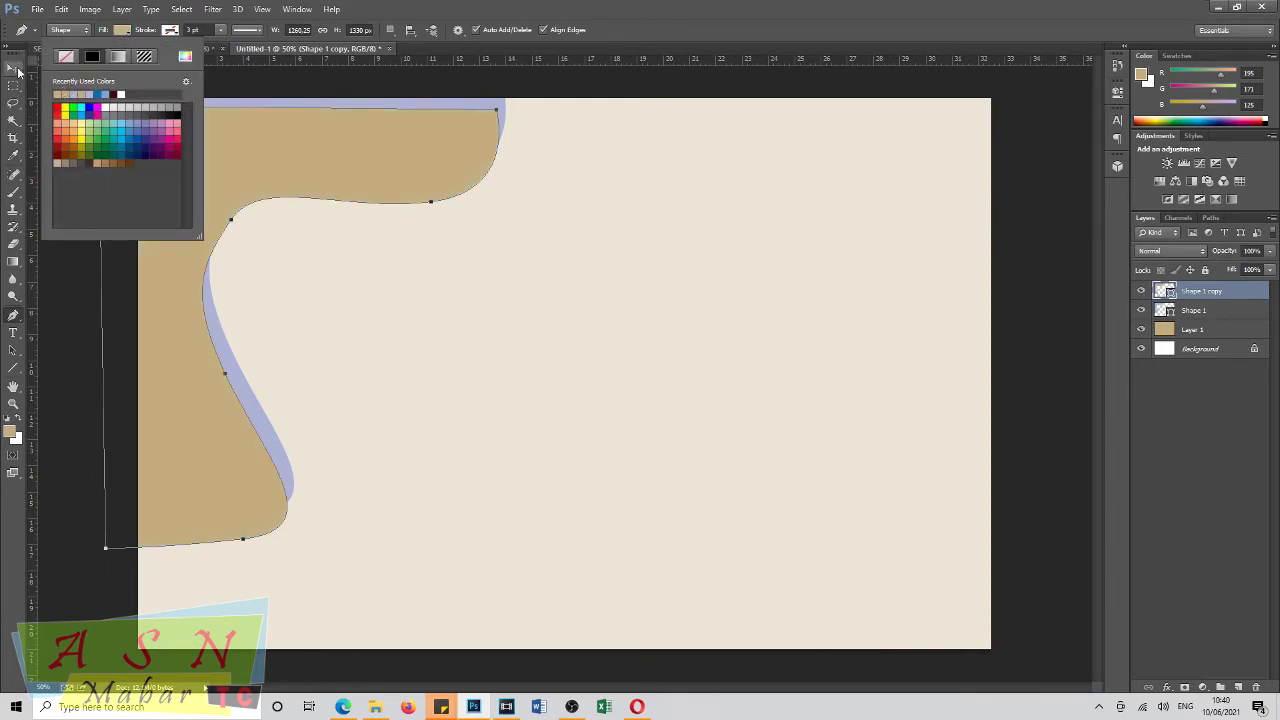
Nudge the tan copy to leave a thin lavender border, then add a layer mask.
left_click(13, 67)
left_click_drag(171, 126, 176, 105)
key("Up")
key("Up")
key("Up")
key("Up")
key("Up")
key("Up")
key("Up")
key("Up")
key("Up")
key("Up")
key("Right")
key("Right")
key("Right")
key("Right")
key("Right")
key("Down")
key("Down")
key("Down")
key("Down")
key("Down")
key("Down")
key("Down")
key("Down")
key("Down")
key("Down")
key("Down")
key("Down")
key("Down")
key("Down")
key("Down")
key("Down")
key("Down")
key("Down")
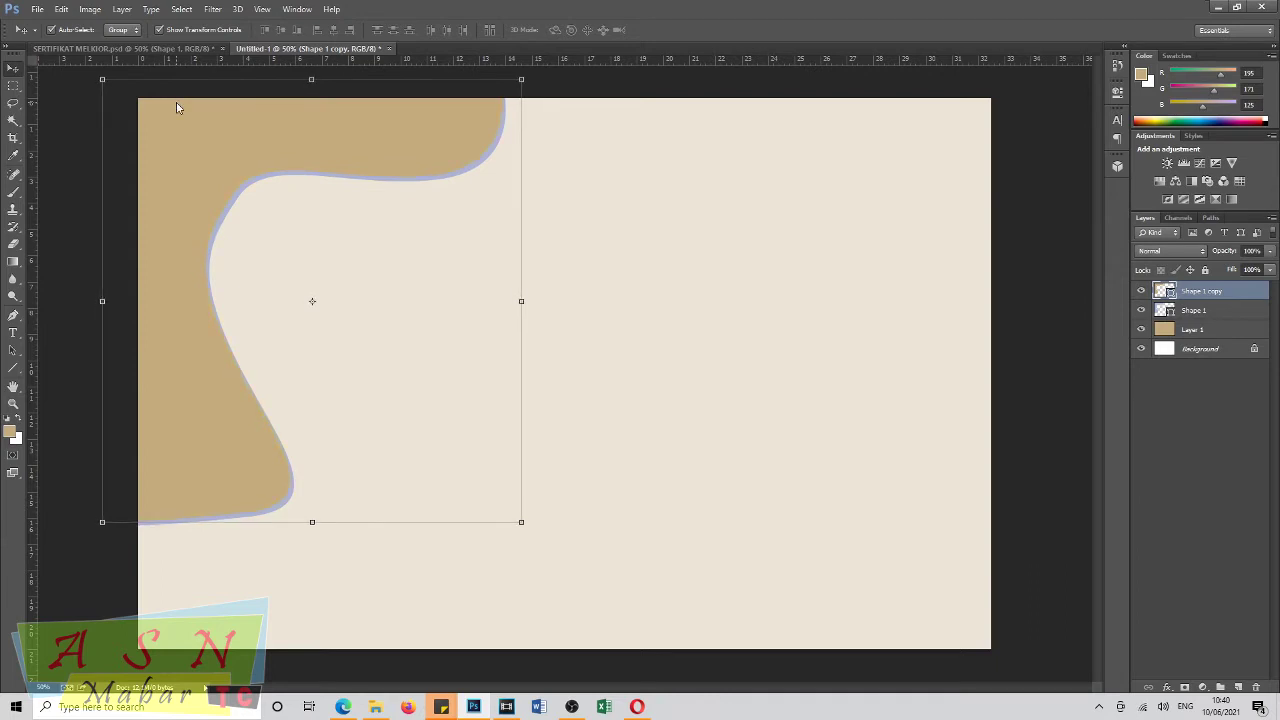
key("Up")
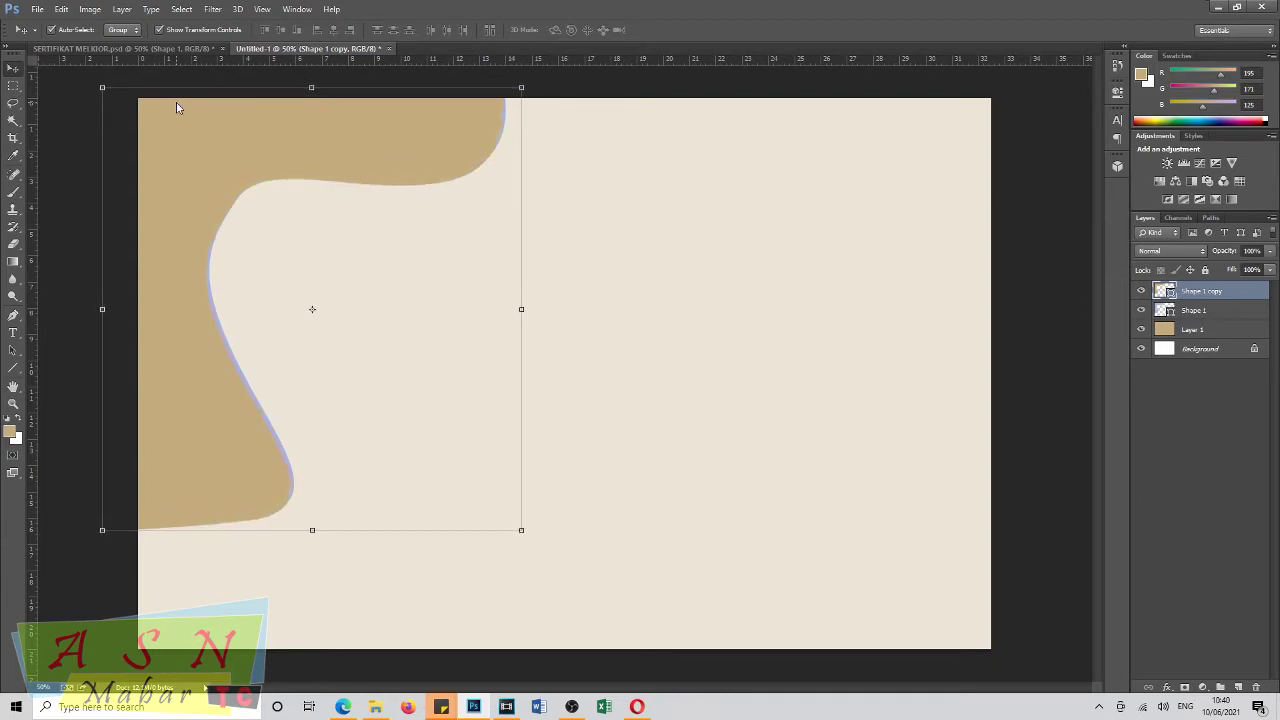
key("Up")
key("Up")
key("Up")
key("Up")
key("Up")
key("Up")
key("Up")
key("Up")
key("Up")
key("Up")
key("Up")
key("Up")
key("Up")
key("Up")
key("Up")
key("Up")
key("Up")
key("Up")
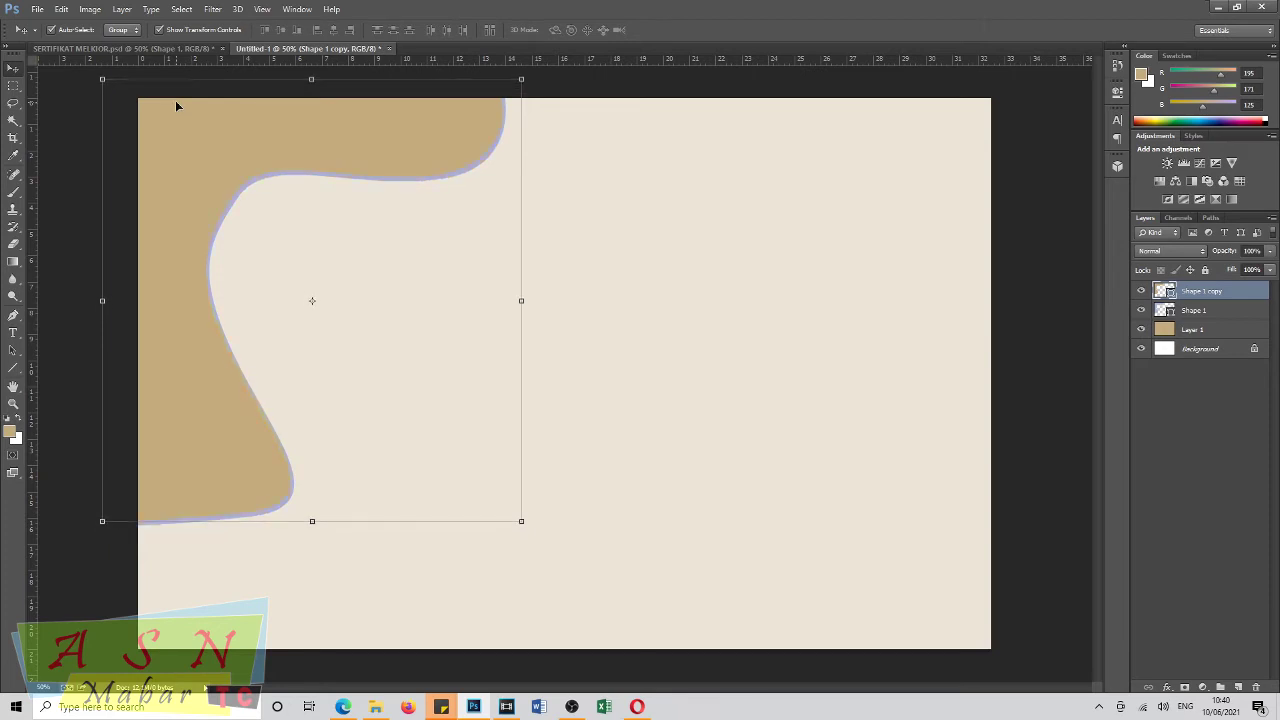
key("Left")
key("Left")
key("Left")
key("Left")
key("Left")
key("Left")
key("Left")
key("Left")
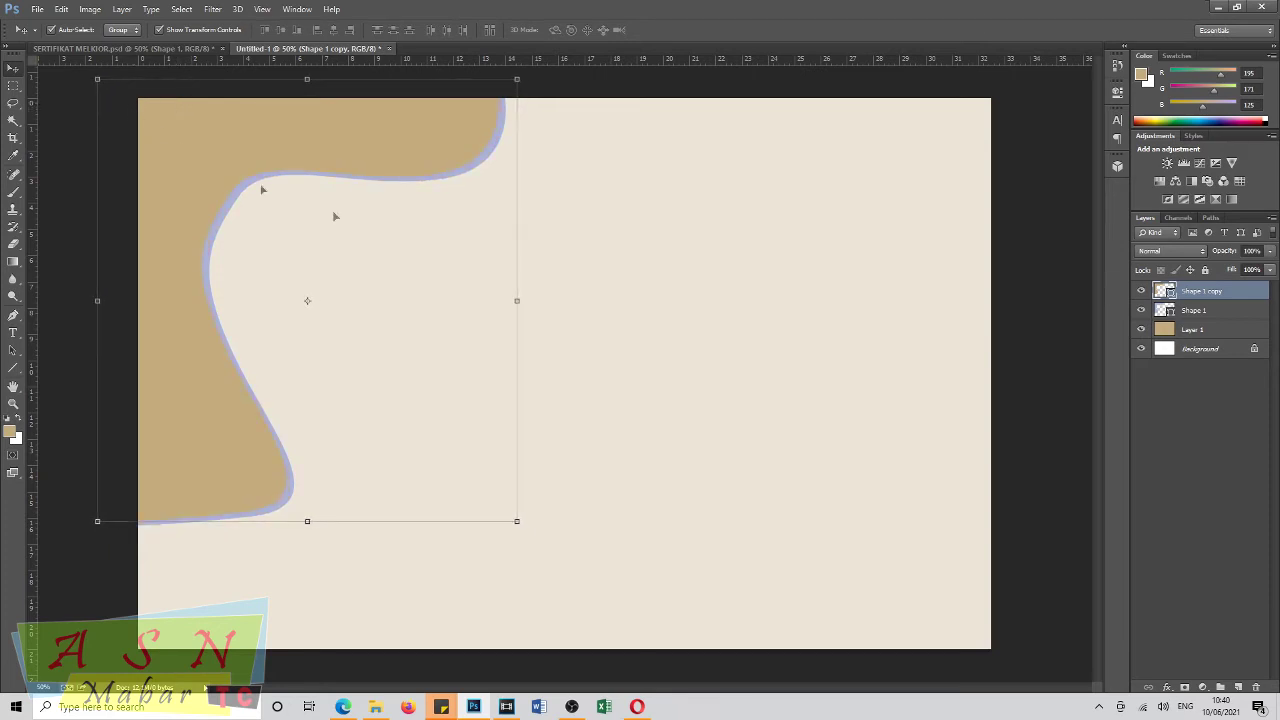
left_click(1184, 687)
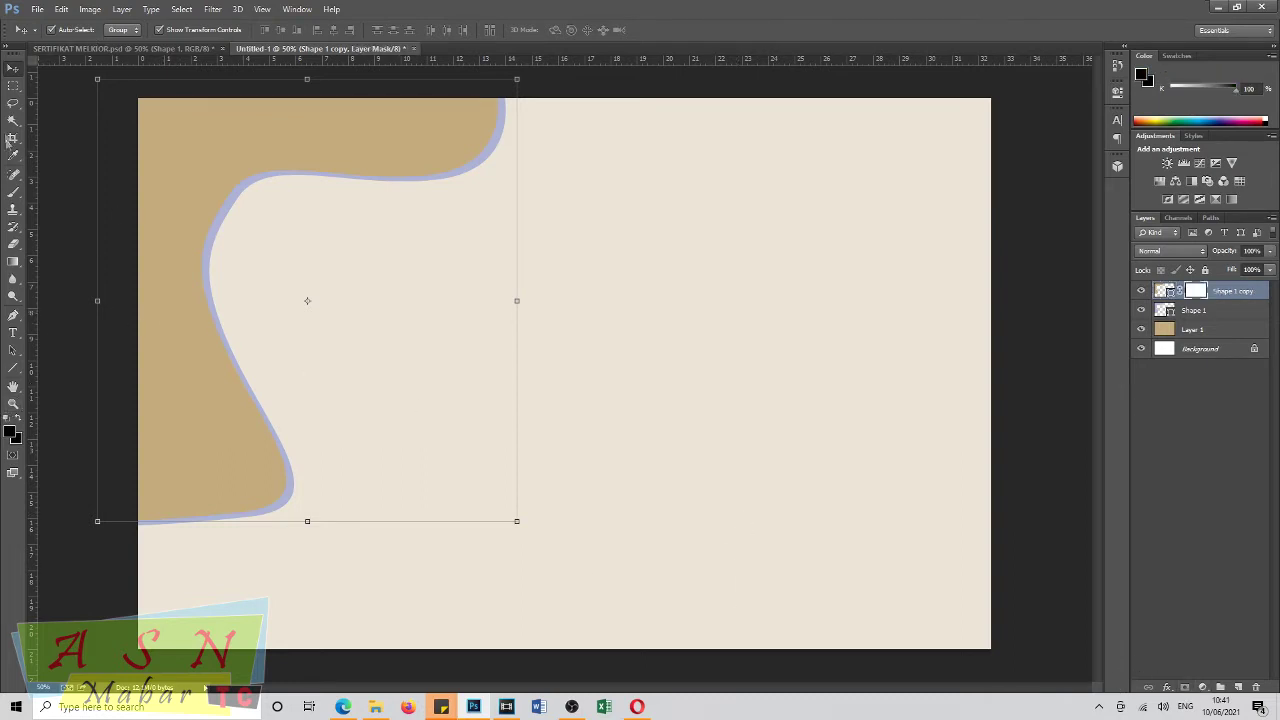
Fade the tan wave copy with gradients on its mask from the bottom and upper right.
left_click(13, 260)
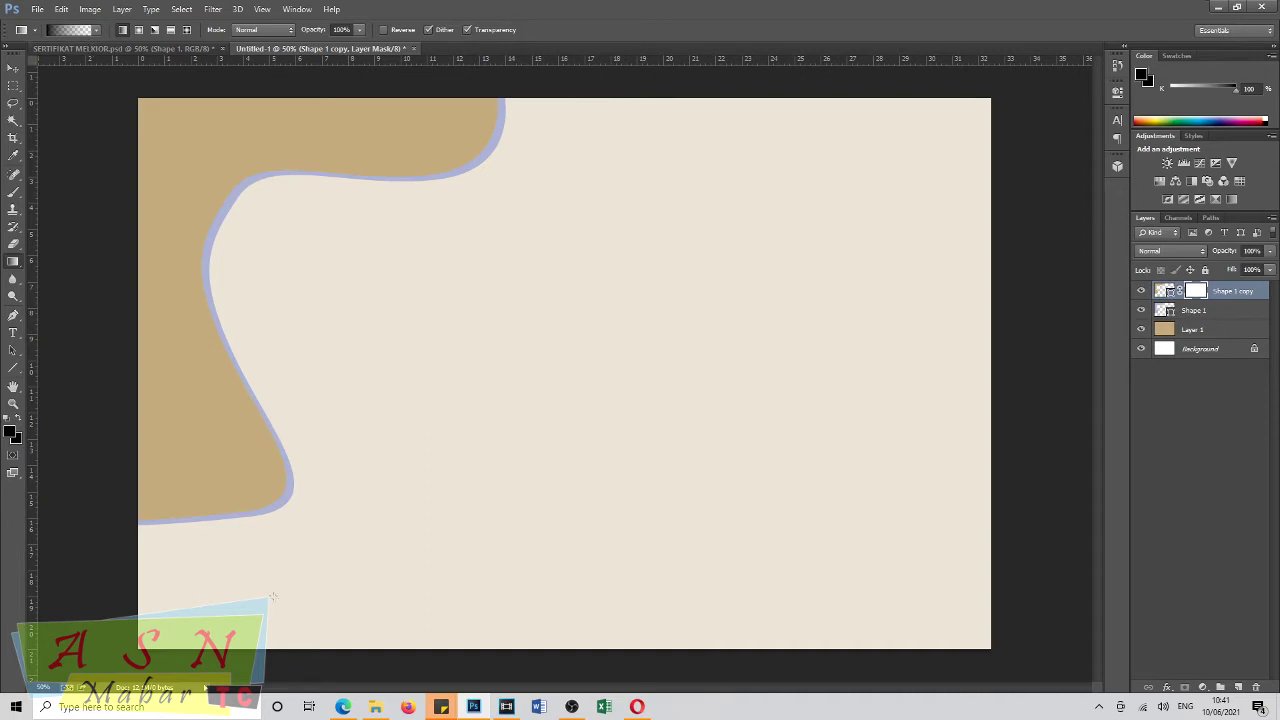
left_click_drag(256, 542, 183, 352)
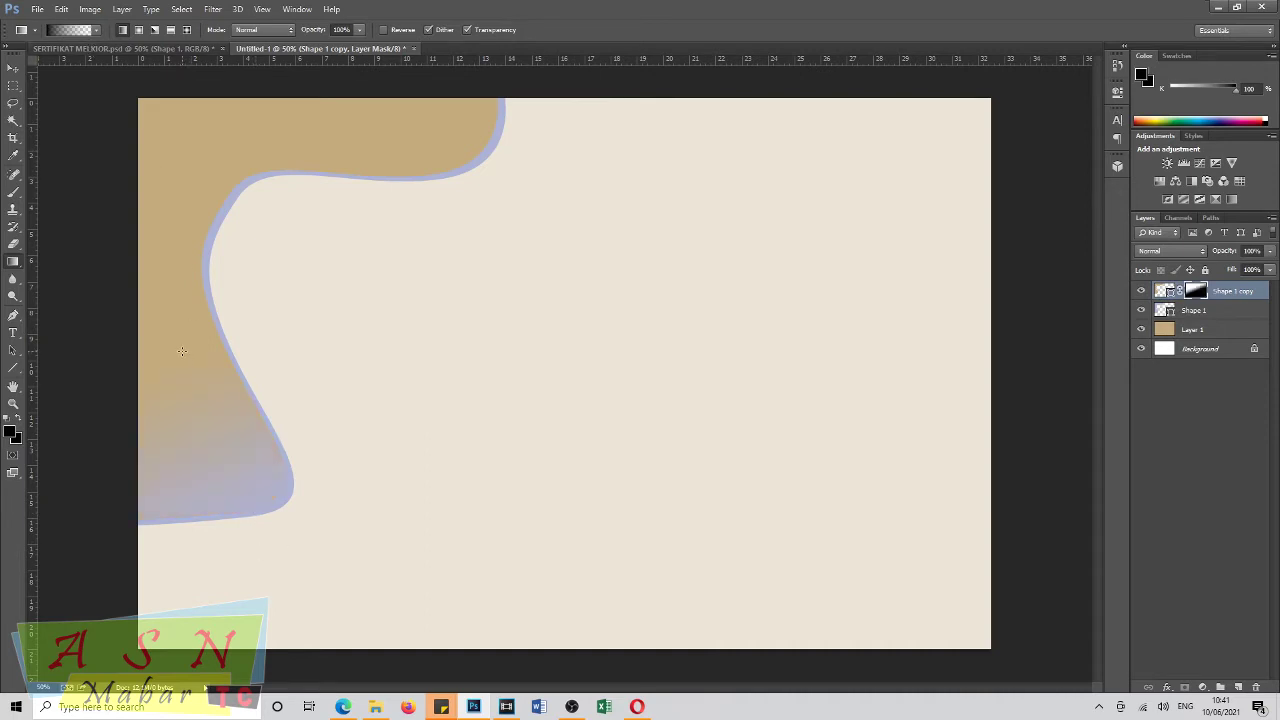
key("ctrl+z")
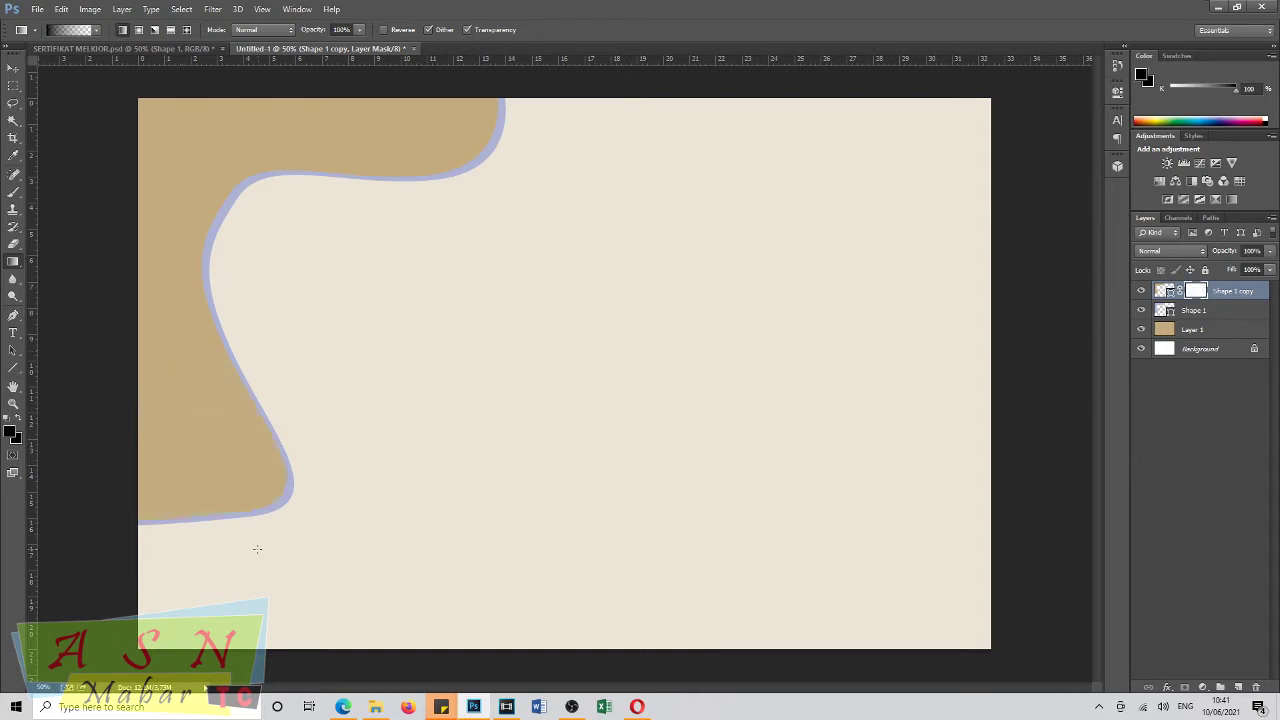
left_click_drag(255, 583, 173, 298)
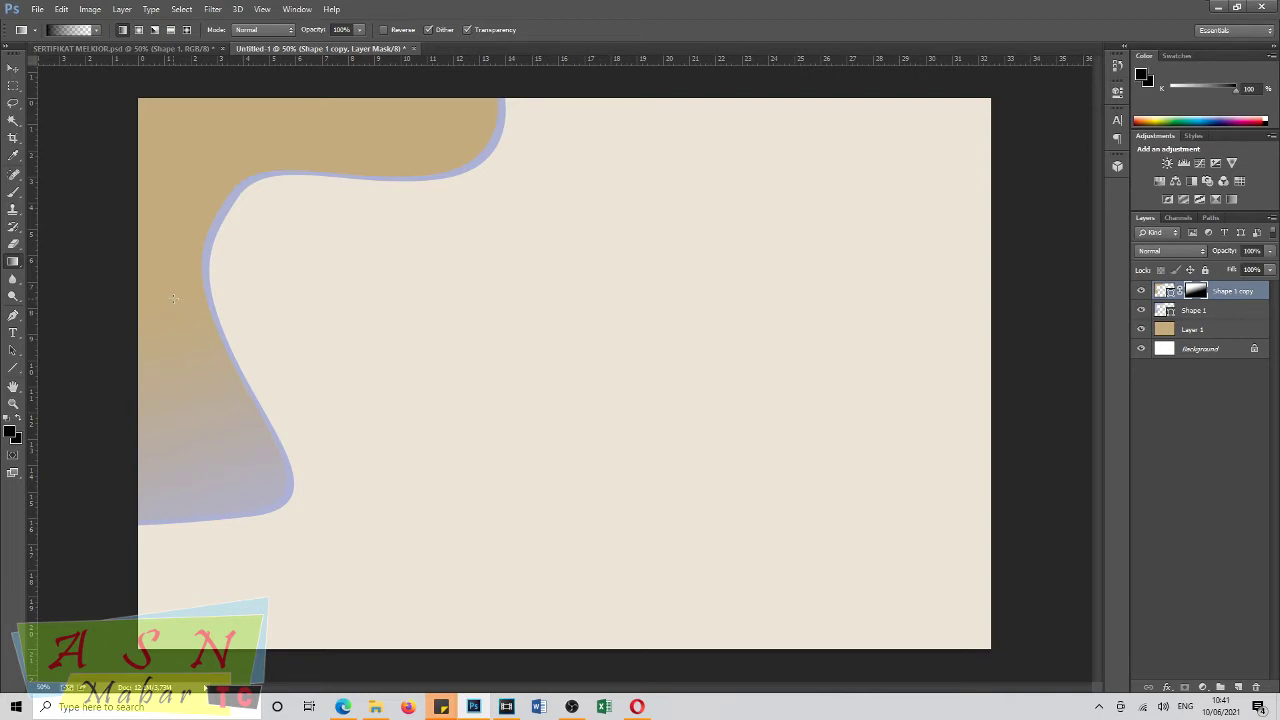
key("ctrl+z")
left_click_drag(334, 586, 206, 418)
key("ctrl+z")
left_click_drag(238, 536, 212, 442)
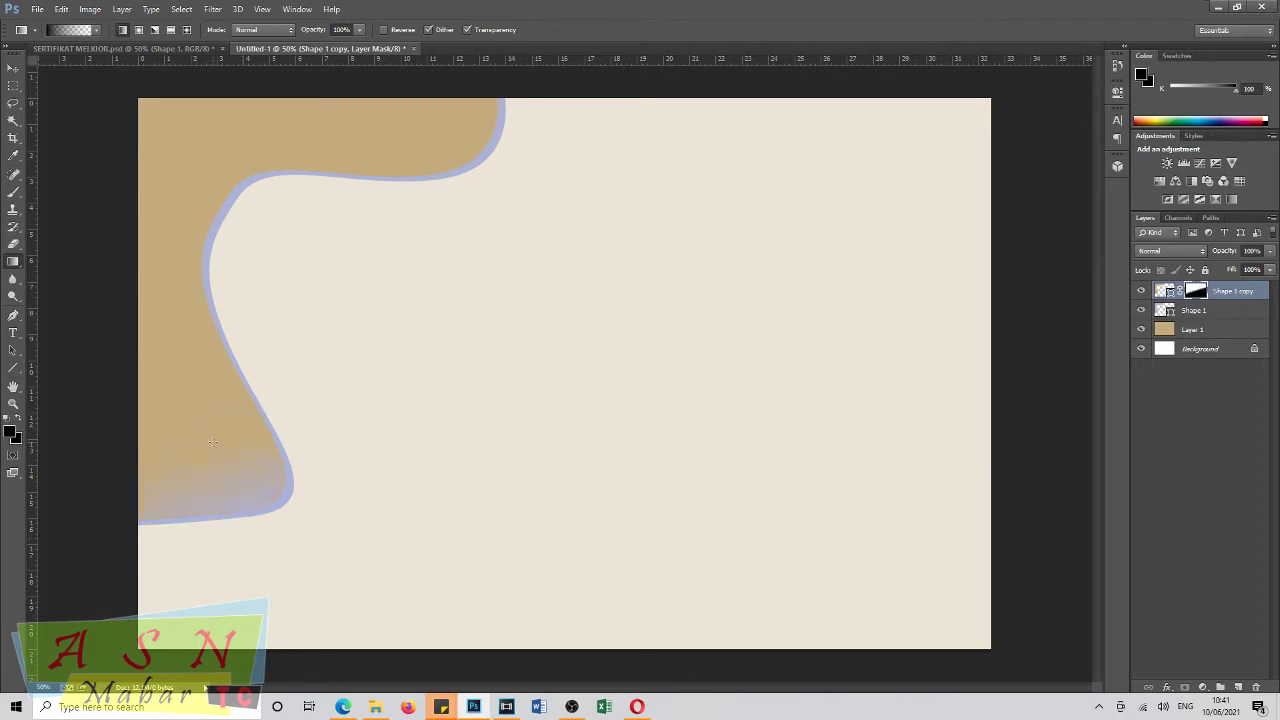
key("ctrl+z")
left_click_drag(226, 547, 178, 304)
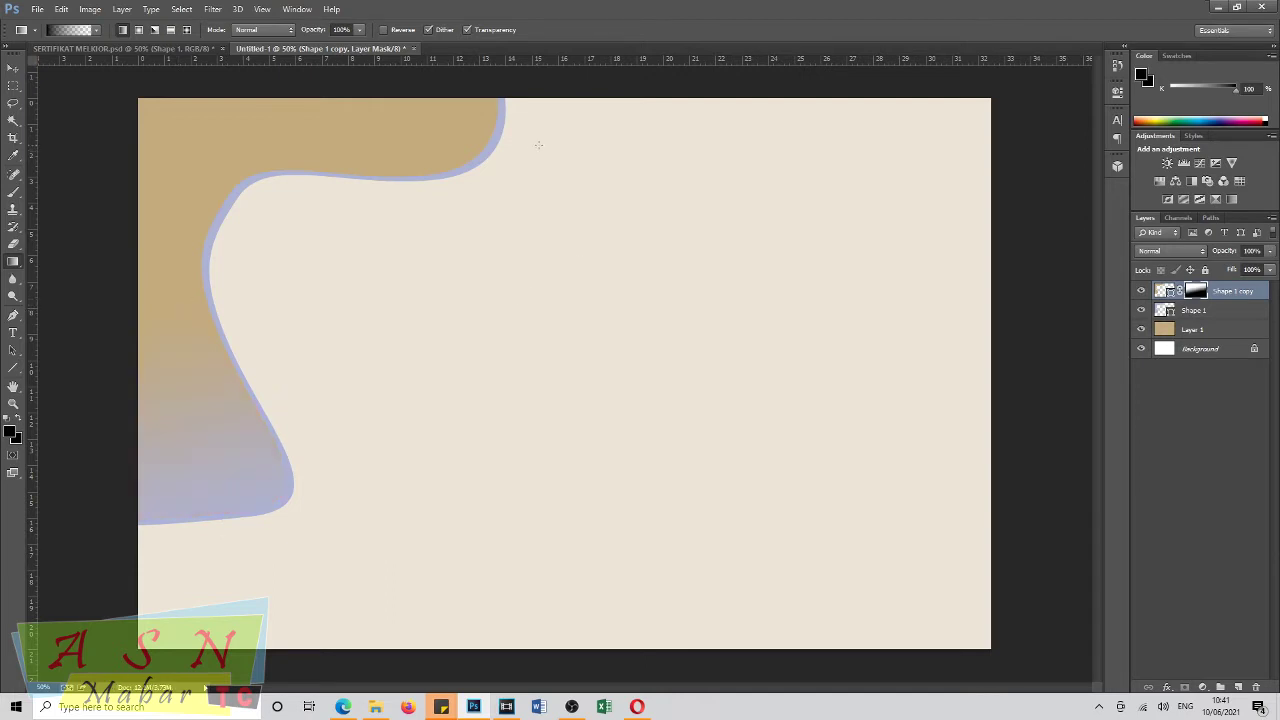
left_click_drag(487, 128, 347, 118)
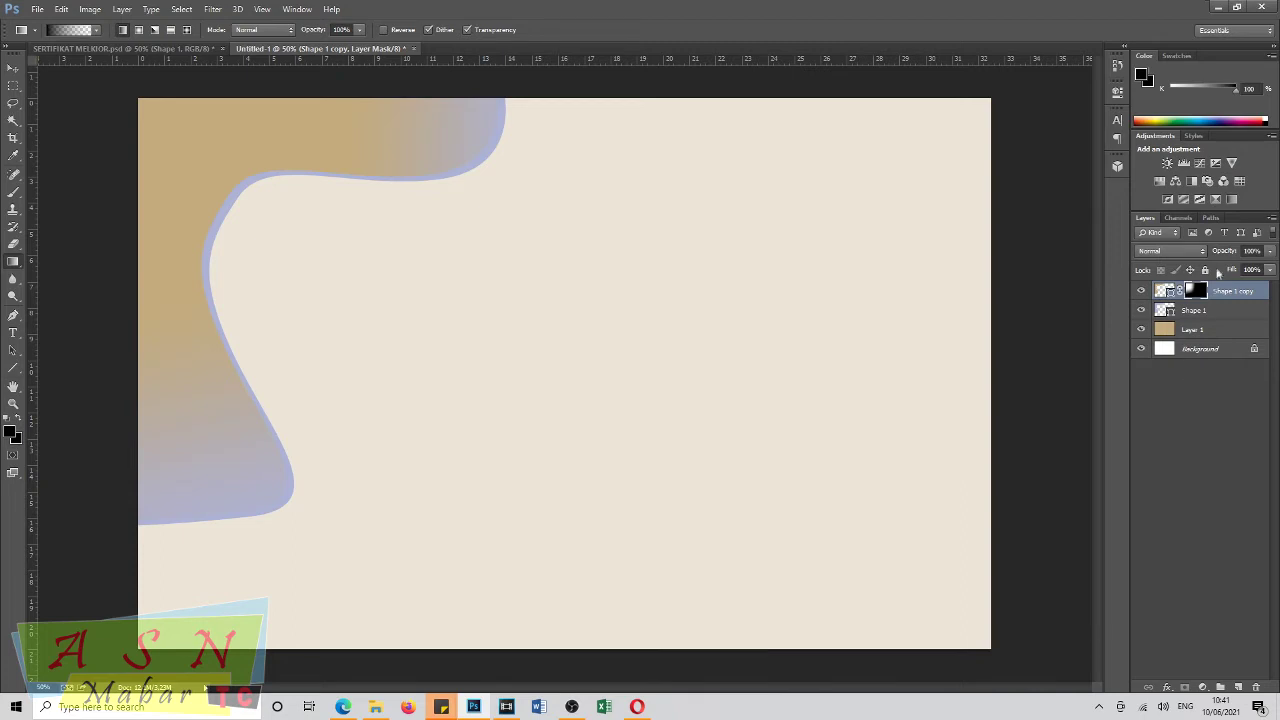
Set the wave copy's opacity to 63%, nudge its mask, and begin the Shape 2 outline.
left_click_drag(1226, 253, 1207, 257)
left_click(1224, 252)
left_click_drag(1218, 252, 1218, 252)
left_click(13, 67)
left_click_drag(191, 132, 192, 137)
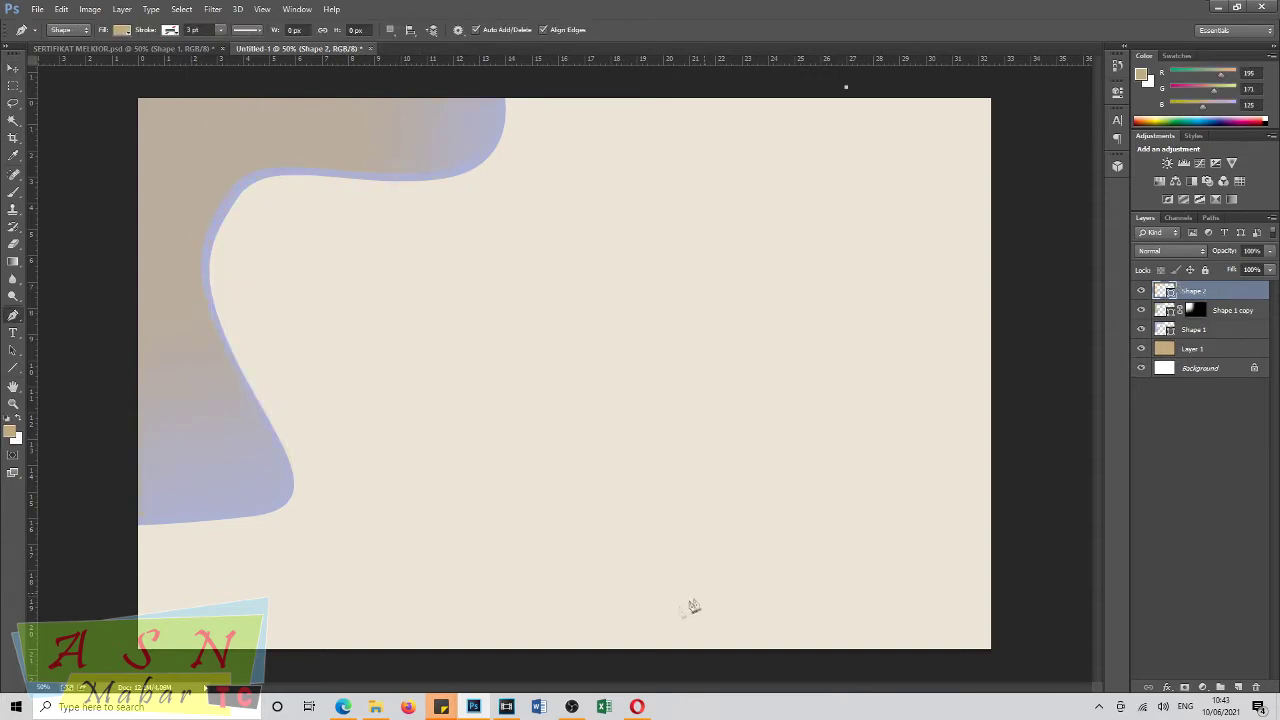
left_click_drag(704, 593, 558, 690)
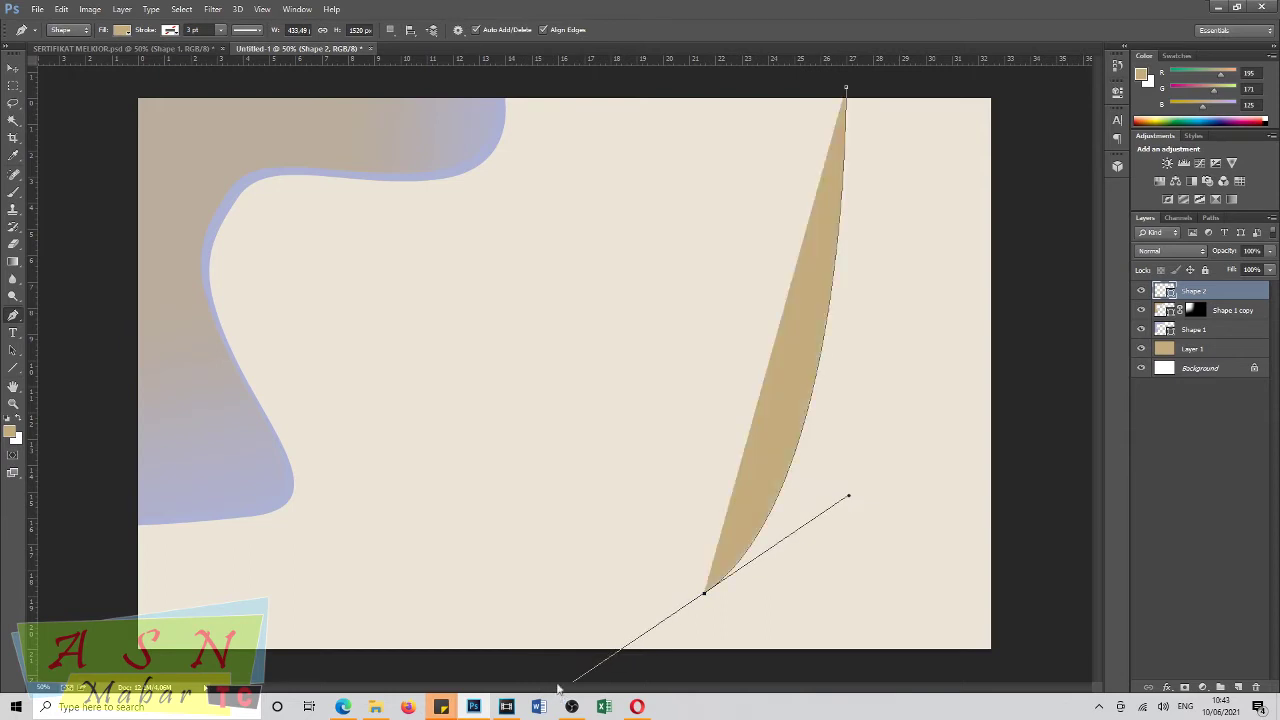
Draw tan Shape 2 with a sweeping curved left edge along the canvas's right side.
left_click_drag(636, 669, 760, 718)
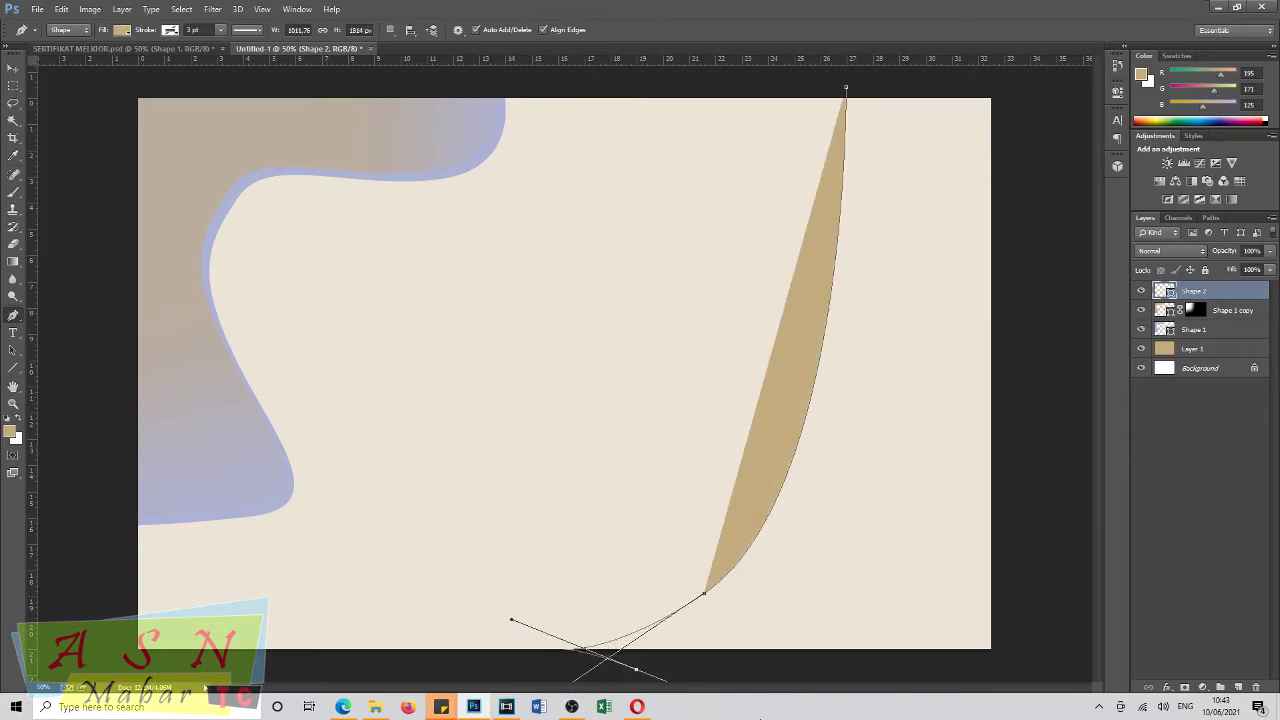
key("ctrl+alt+z")
key("ctrl+alt+z")
key("ctrl+alt+z")
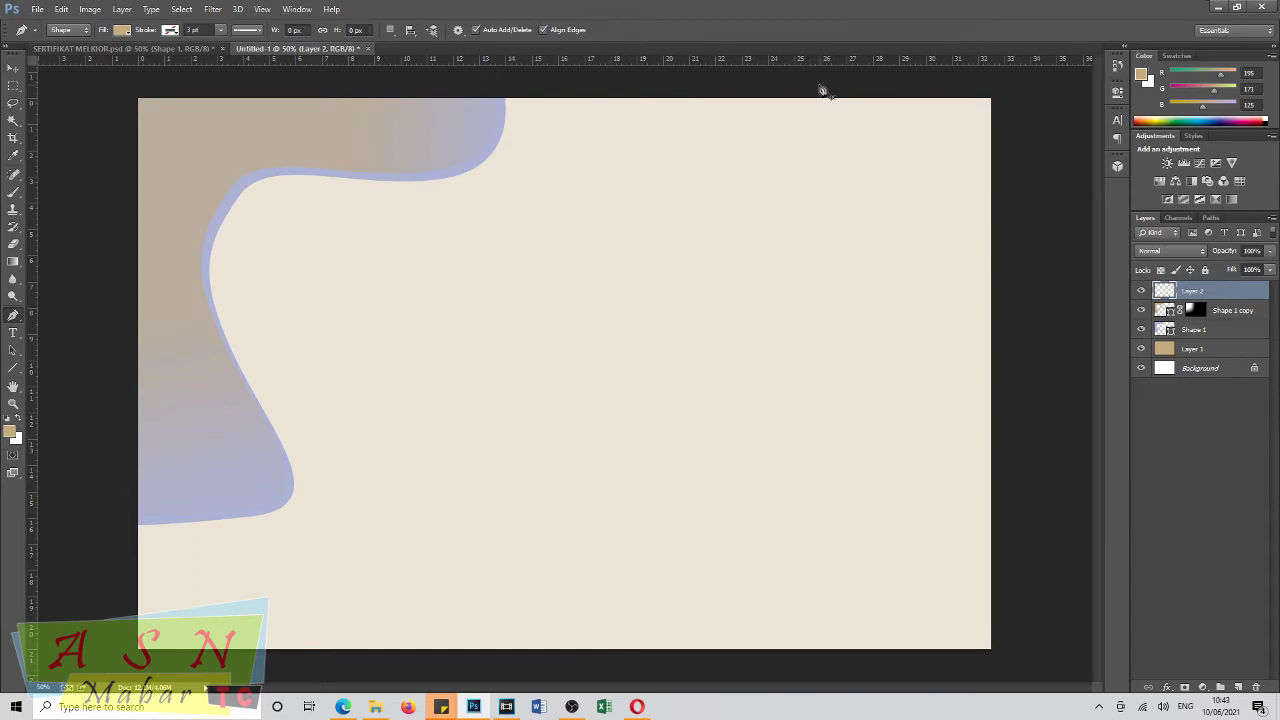
left_click(842, 83)
left_click_drag(797, 478, 680, 656)
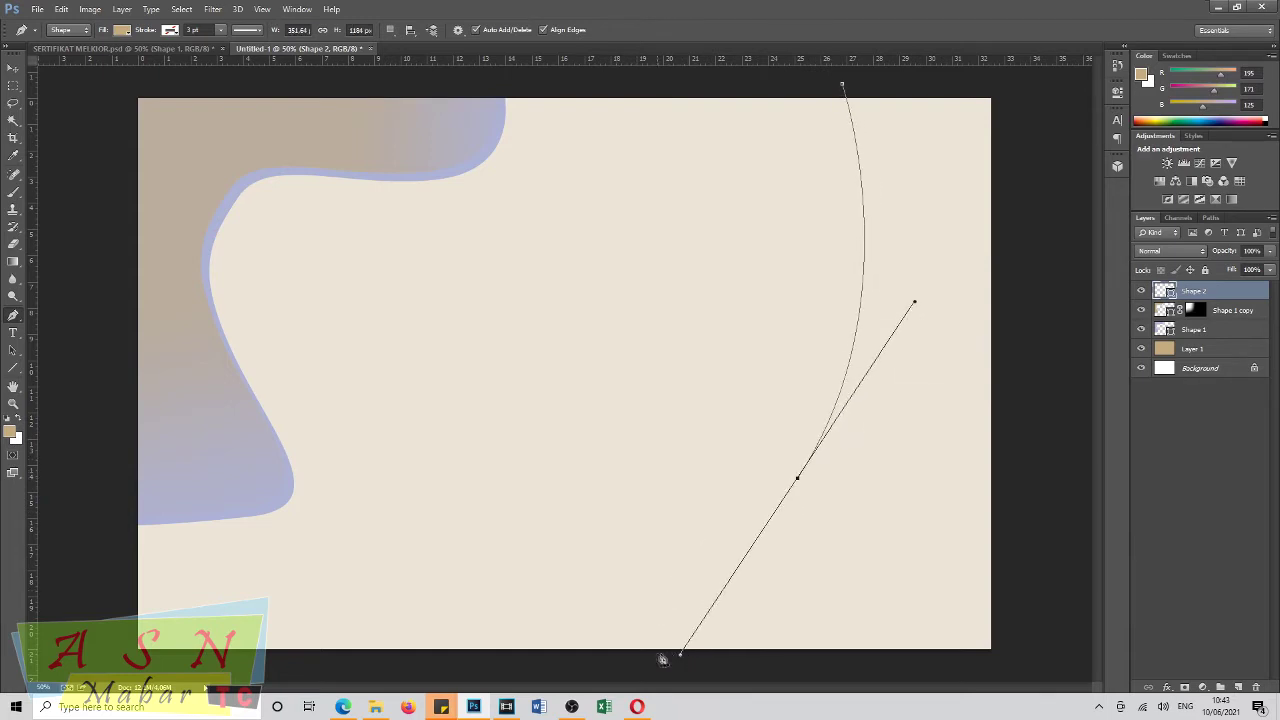
left_click(559, 680)
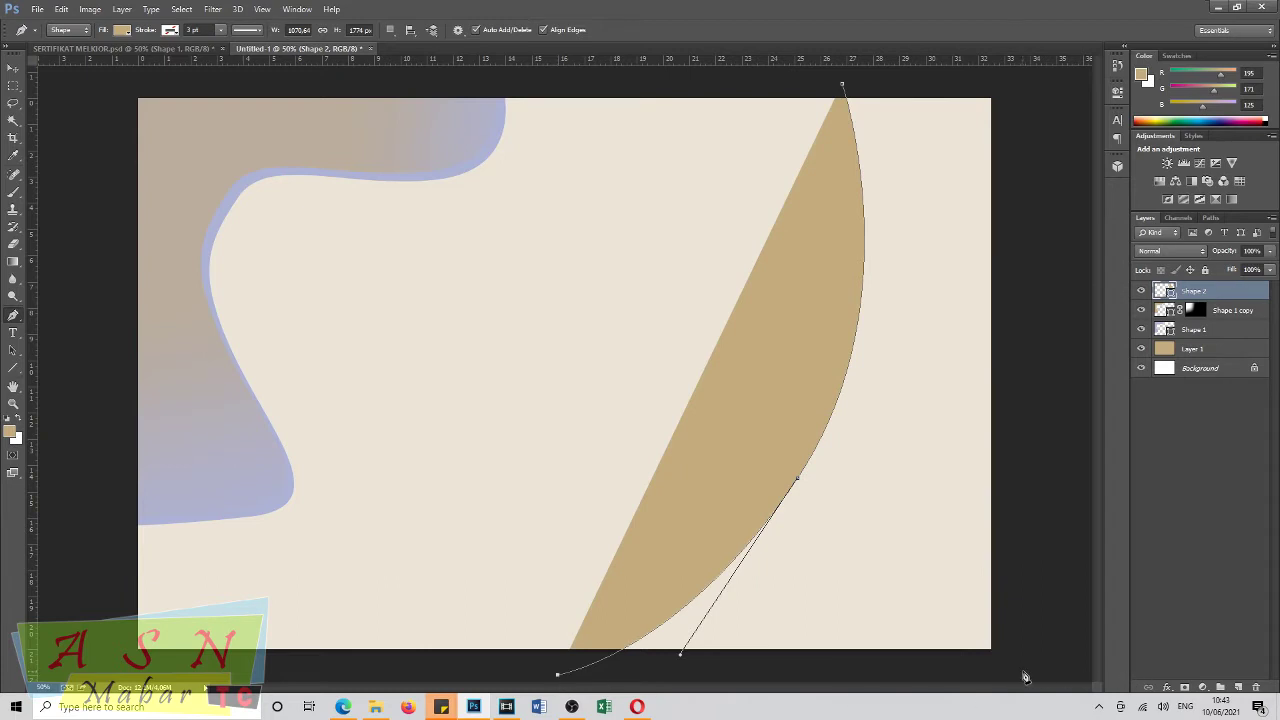
left_click(1022, 672)
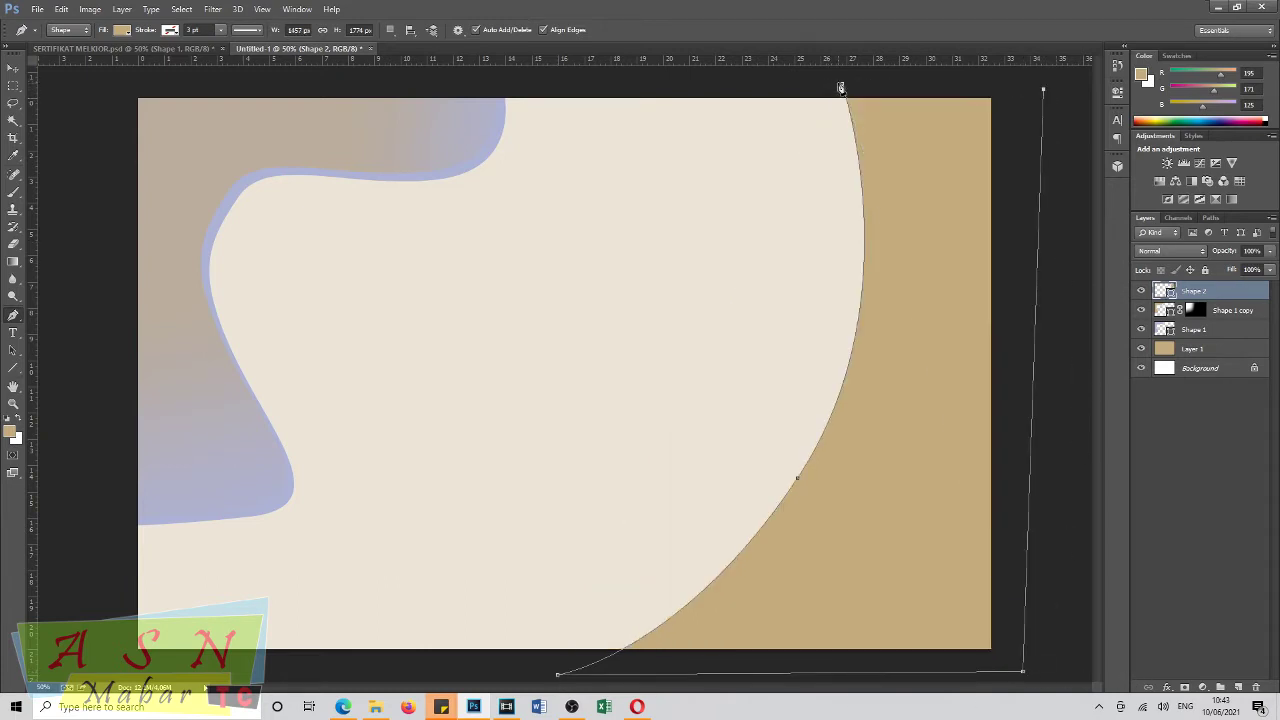
left_click(843, 87)
key("Return")
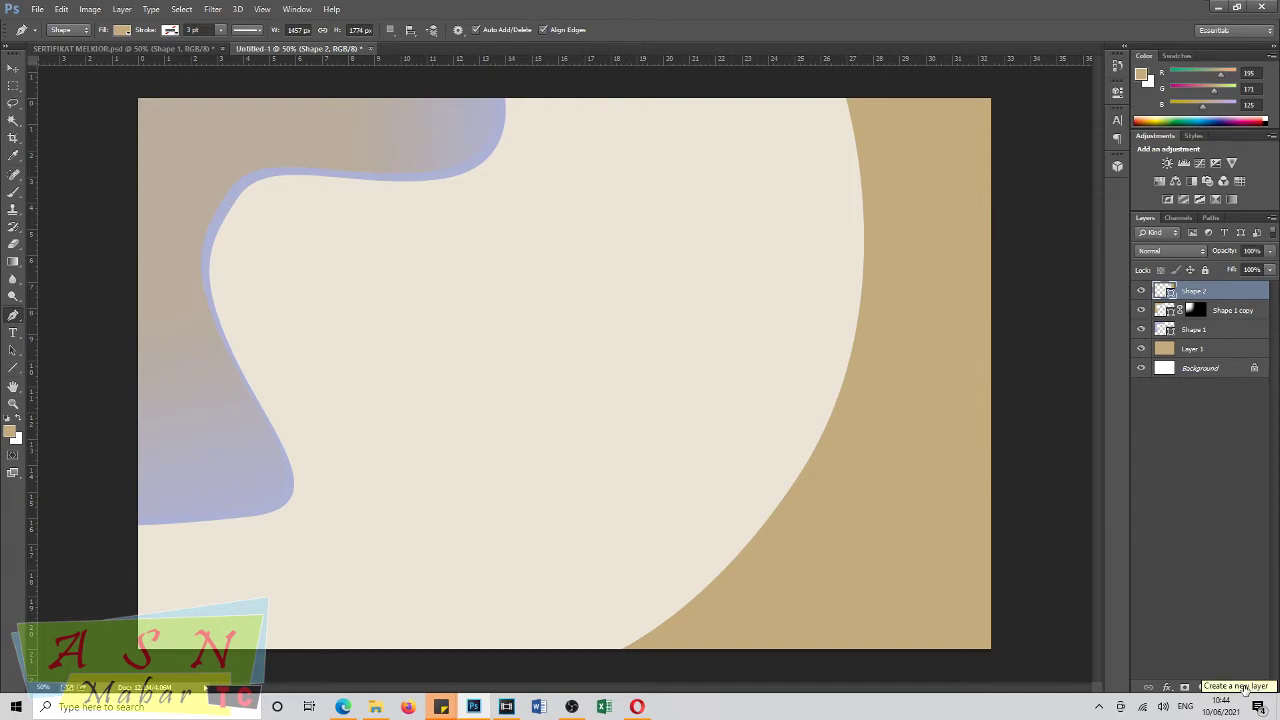
Duplicate Shape 2 and shift the copy slightly to the left.
left_click_drag(1194, 294, 1239, 688)
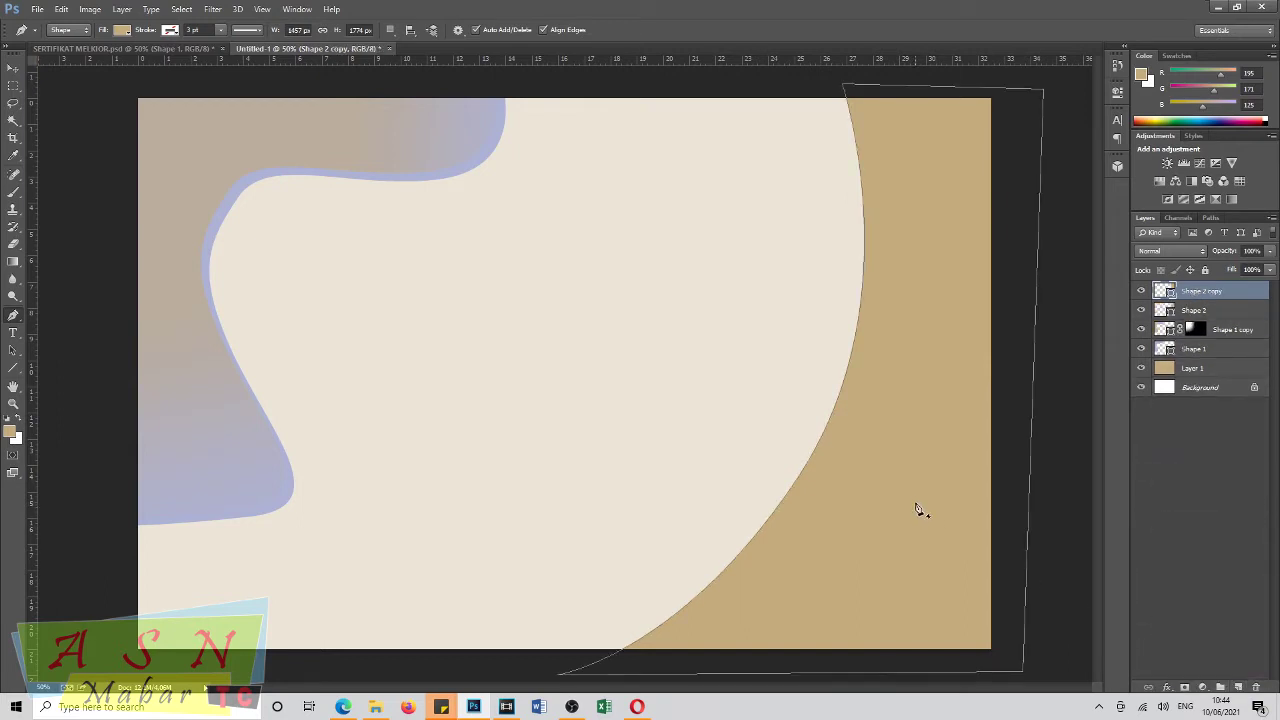
left_click(13, 68)
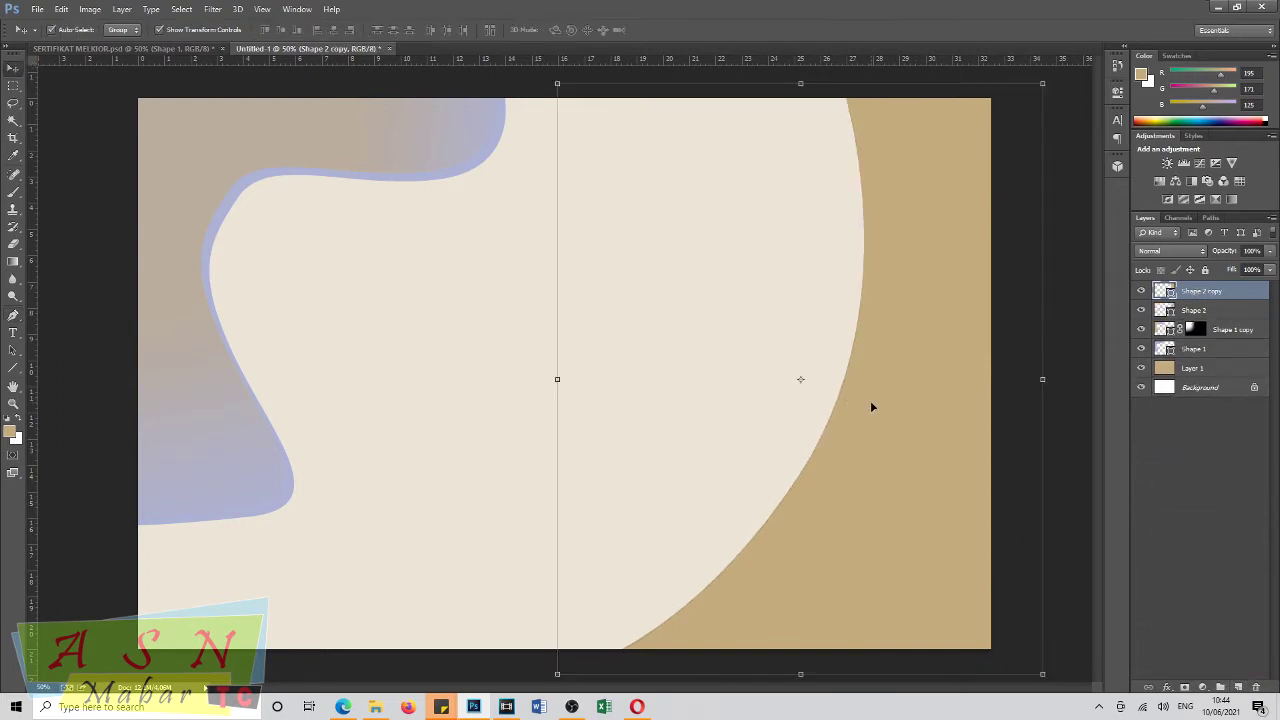
left_click_drag(878, 408, 866, 406)
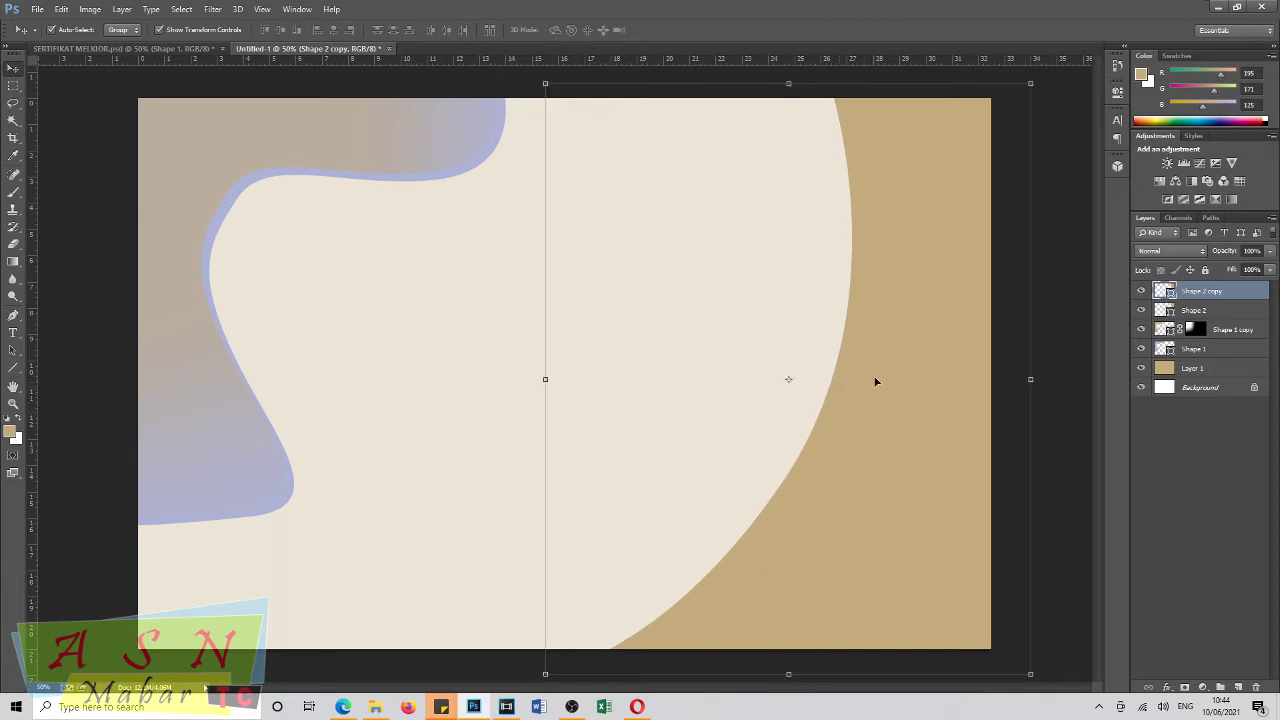
left_click(10, 431)
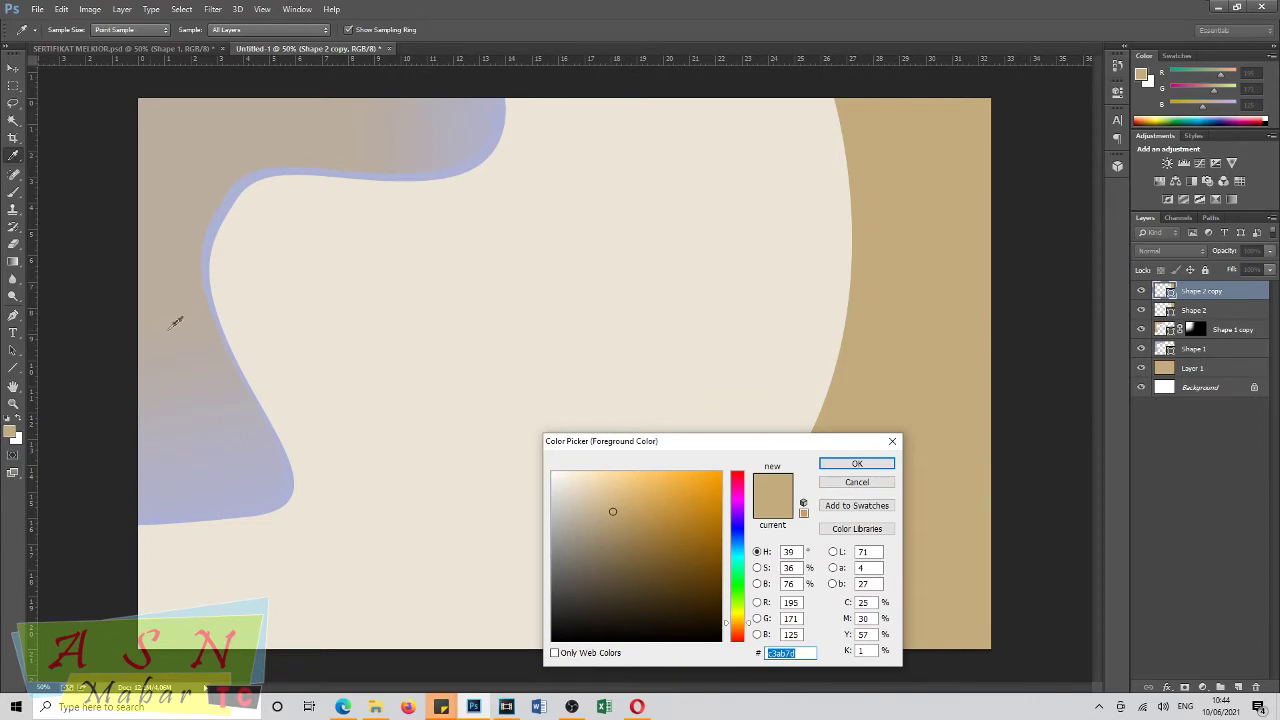
Fill the Shape 2 copy with light blue sampled from the wave and place it beneath Shape 2.
left_click(209, 252)
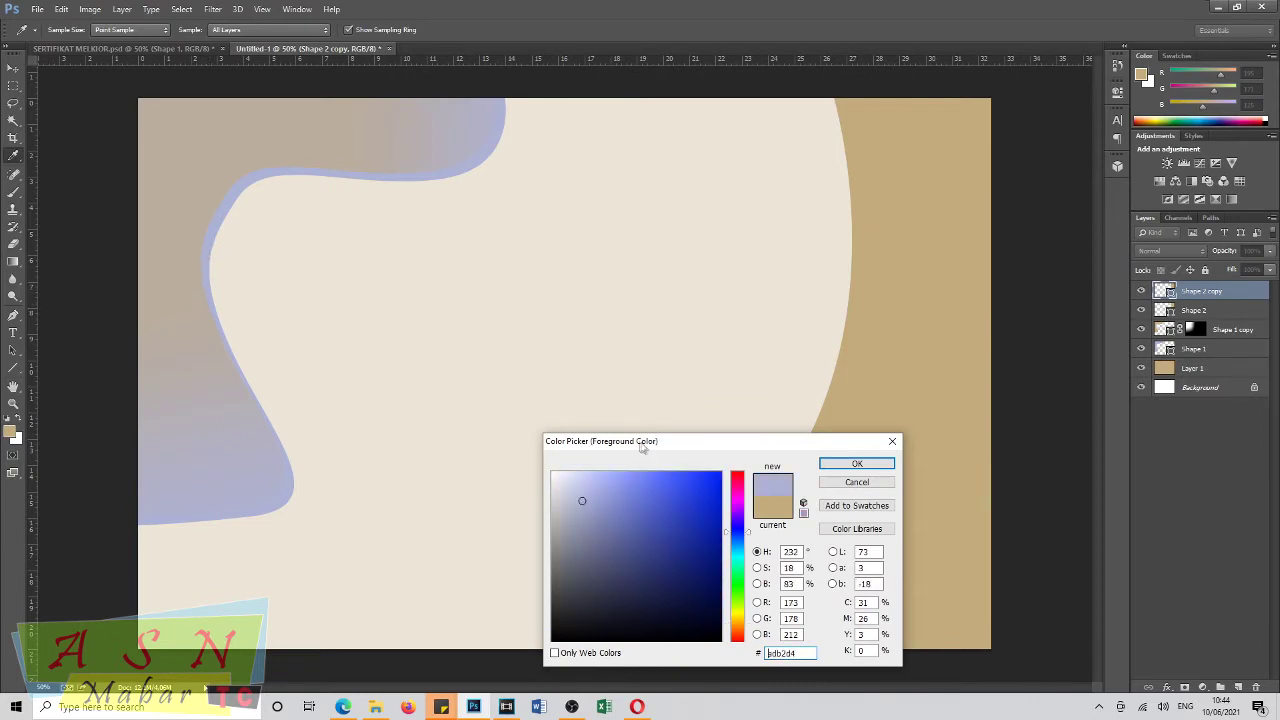
left_click(840, 466)
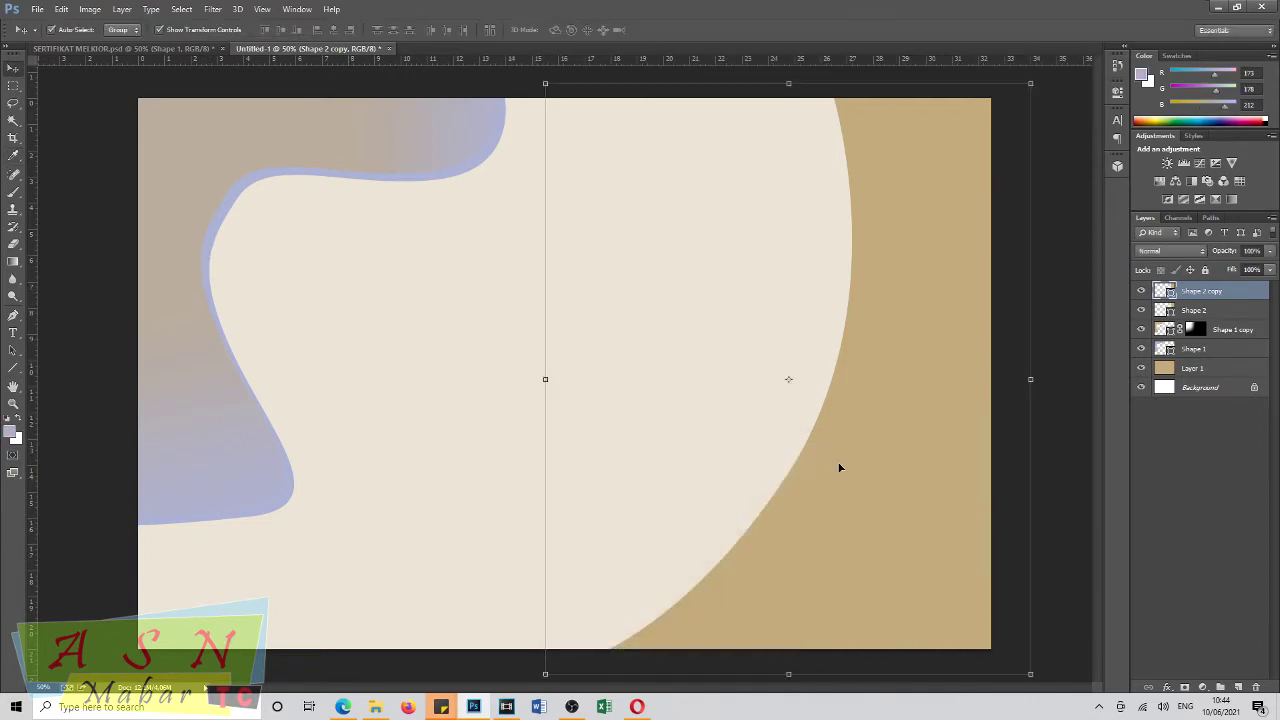
left_click(12, 315)
left_click(121, 29)
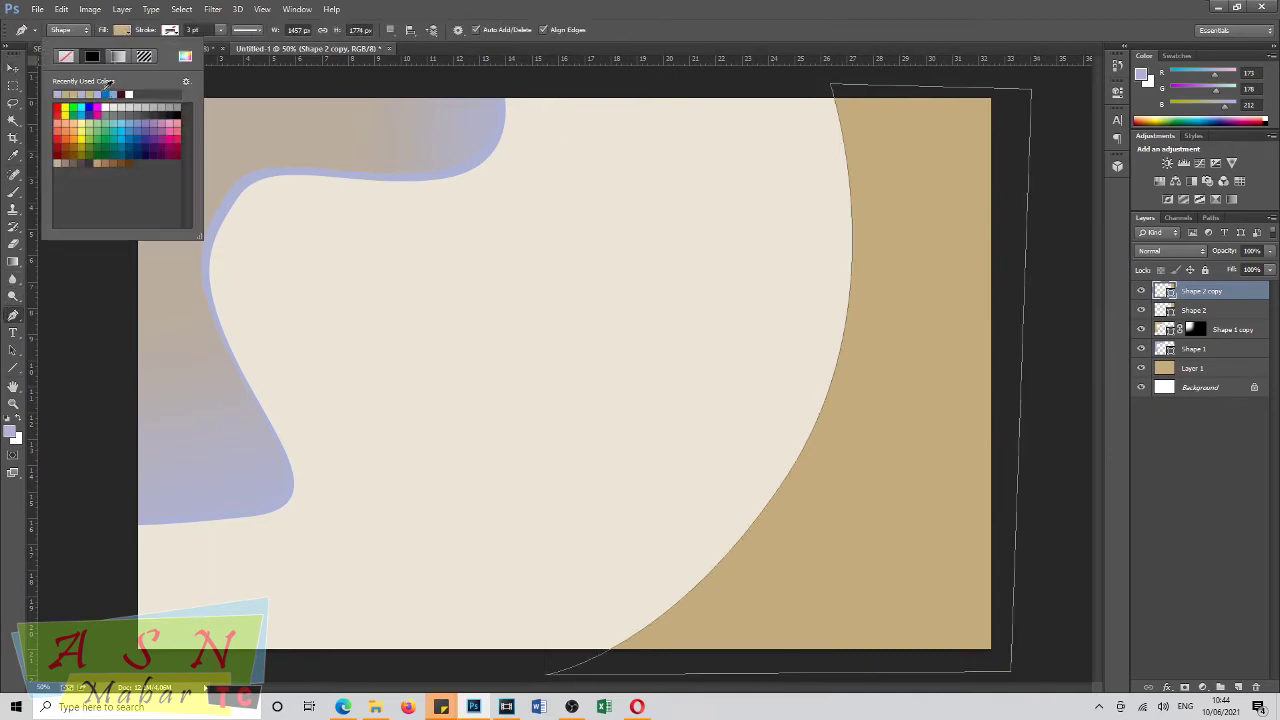
left_click(58, 94)
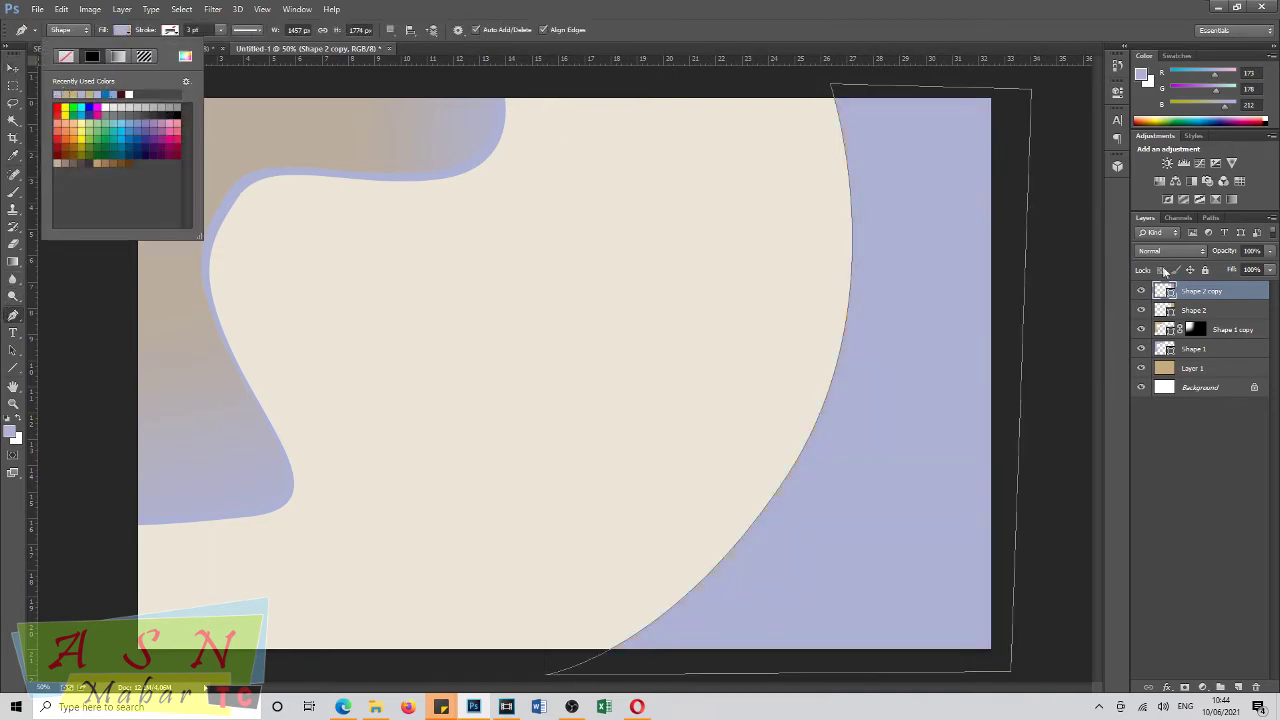
left_click_drag(1200, 290, 1201, 316)
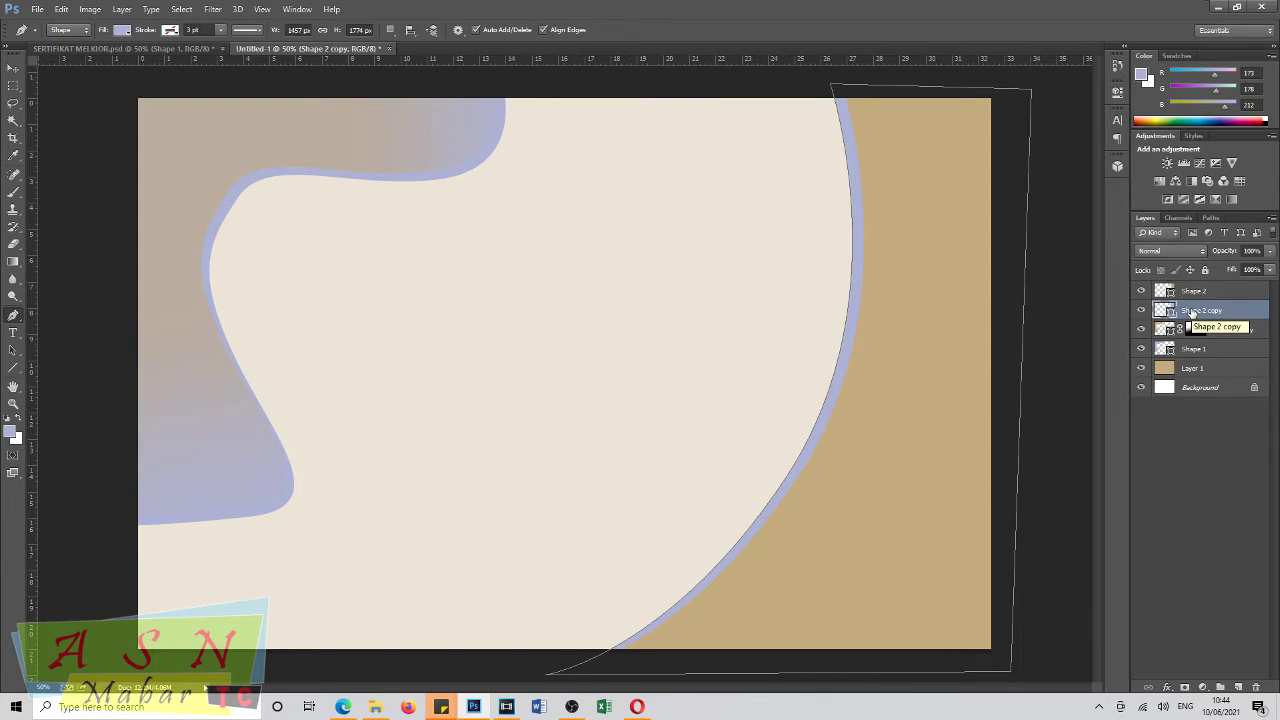
Apply a white-to-lavender Gradient Overlay to Shape 2 copy through Blending Options.
right_click(1191, 310)
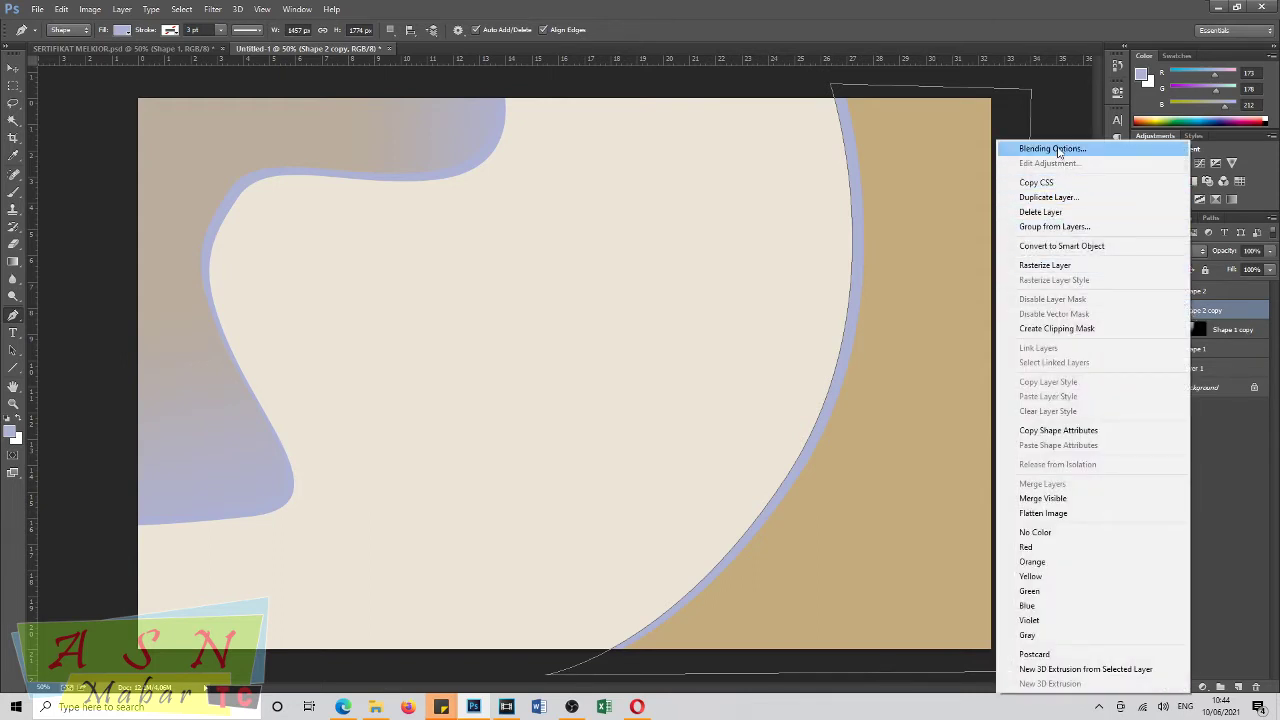
left_click(1057, 146)
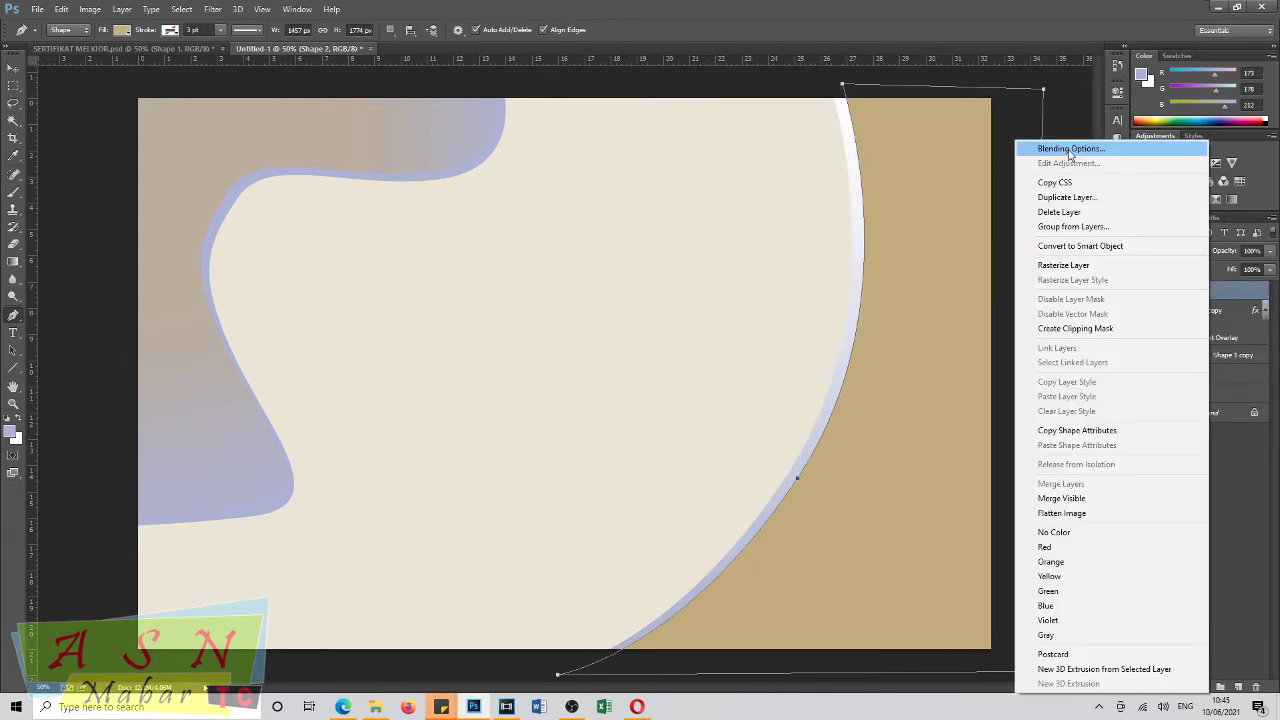
left_click(1069, 152)
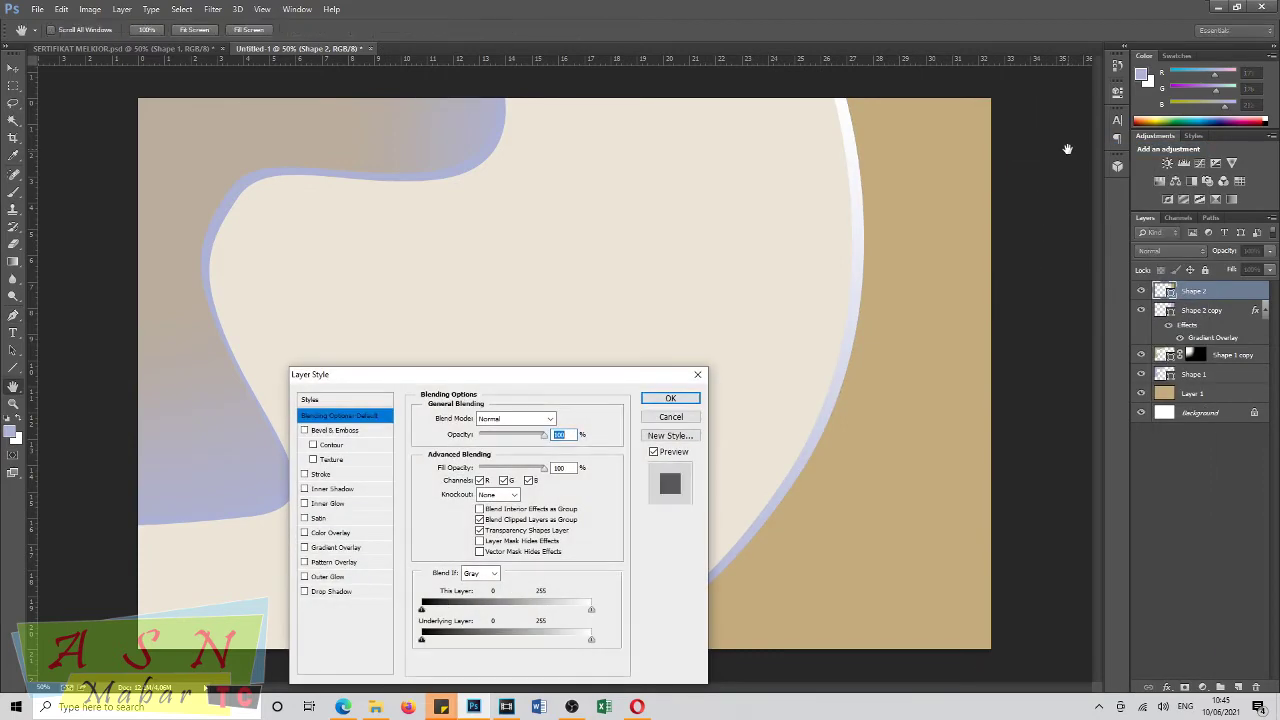
left_click_drag(520, 376, 541, 362)
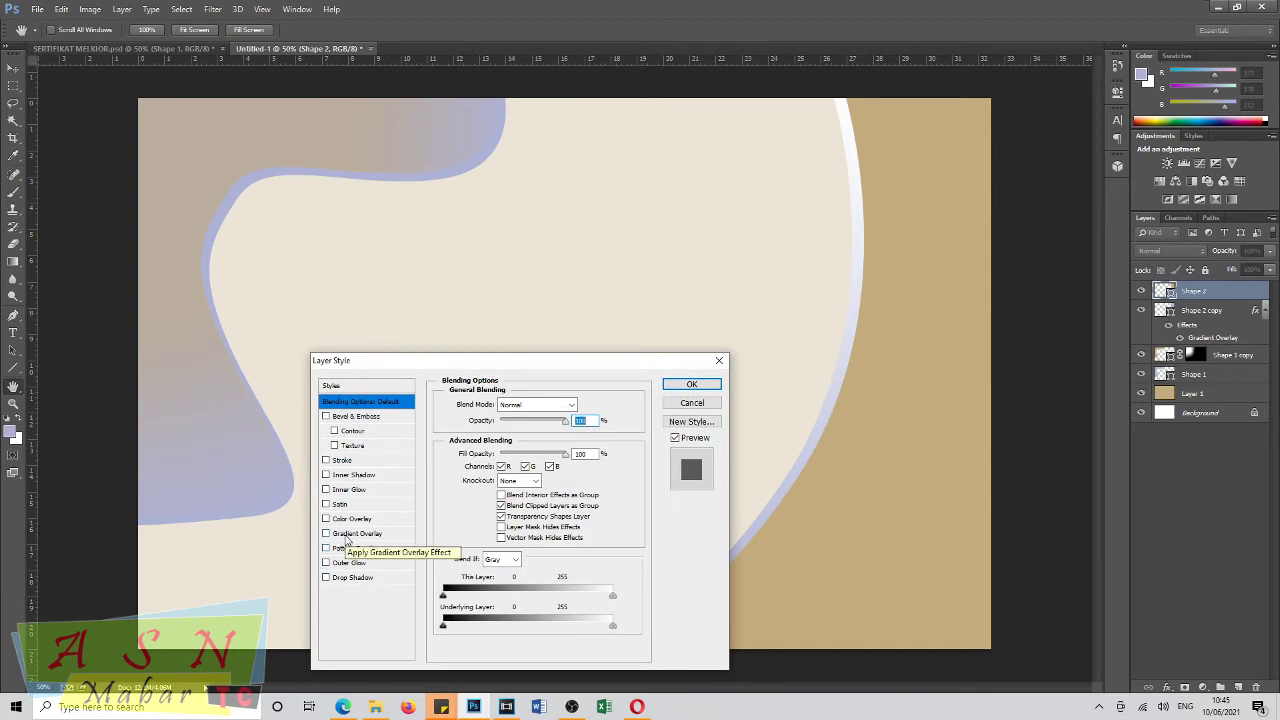
left_click(718, 362)
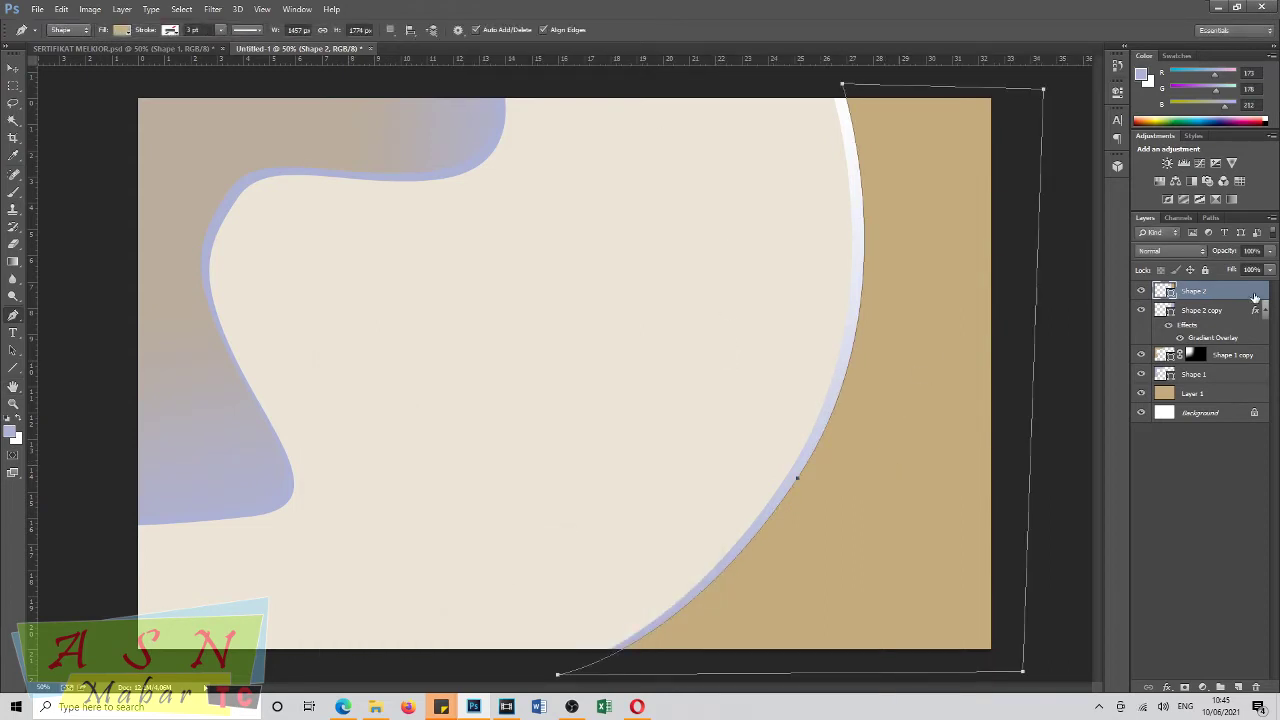
left_click(1205, 341)
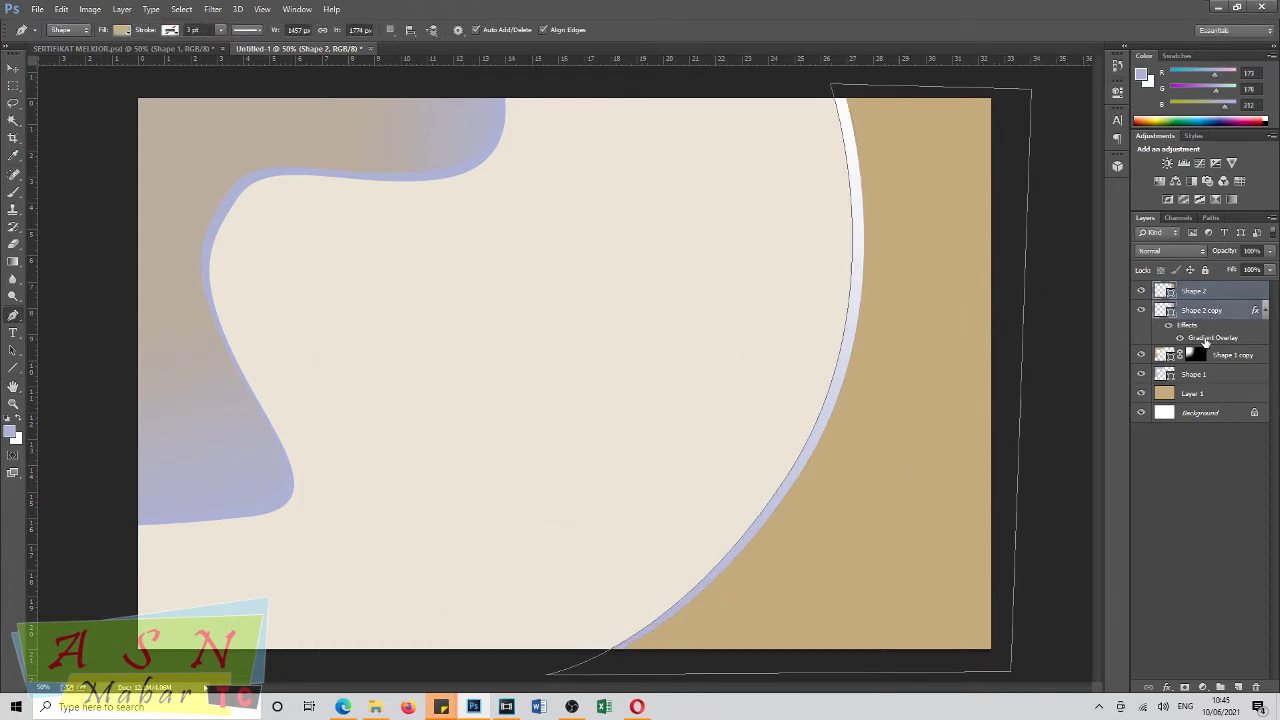
Add a white stop and a lavender-grey stop sampled from the waves to Shape 2 copy's overlay gradient.
double_click(1205, 341)
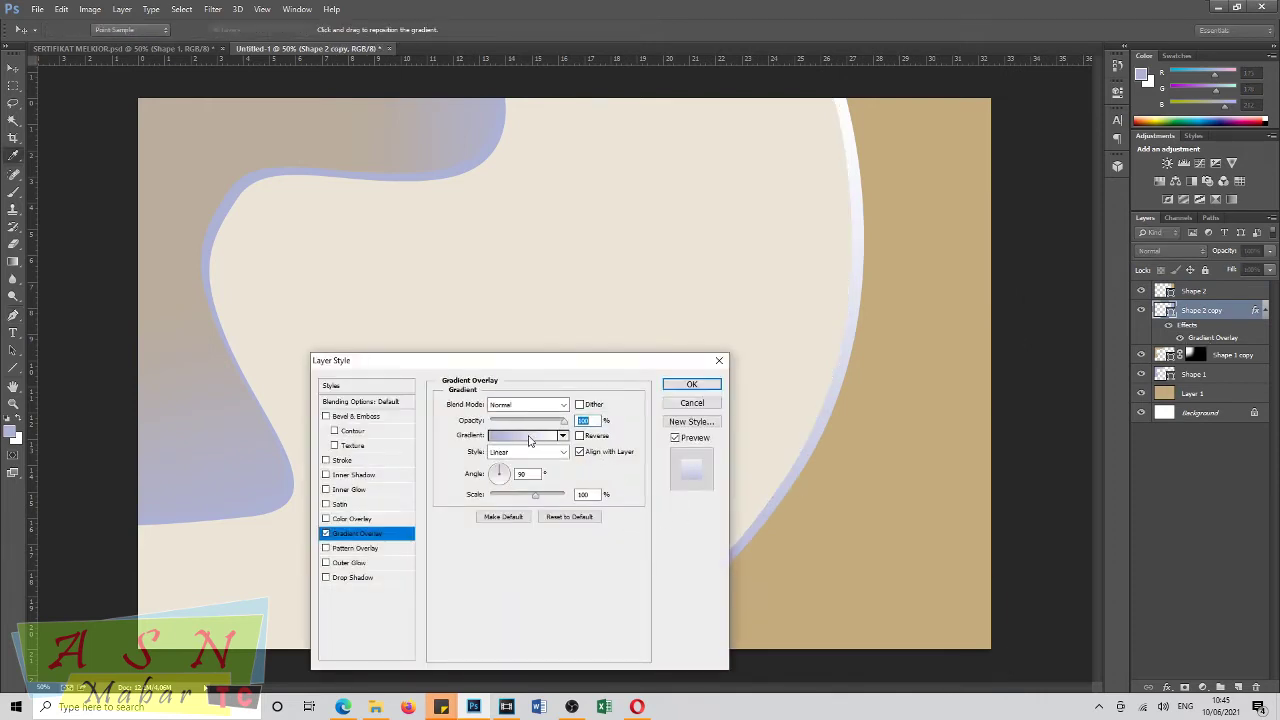
left_click(530, 437)
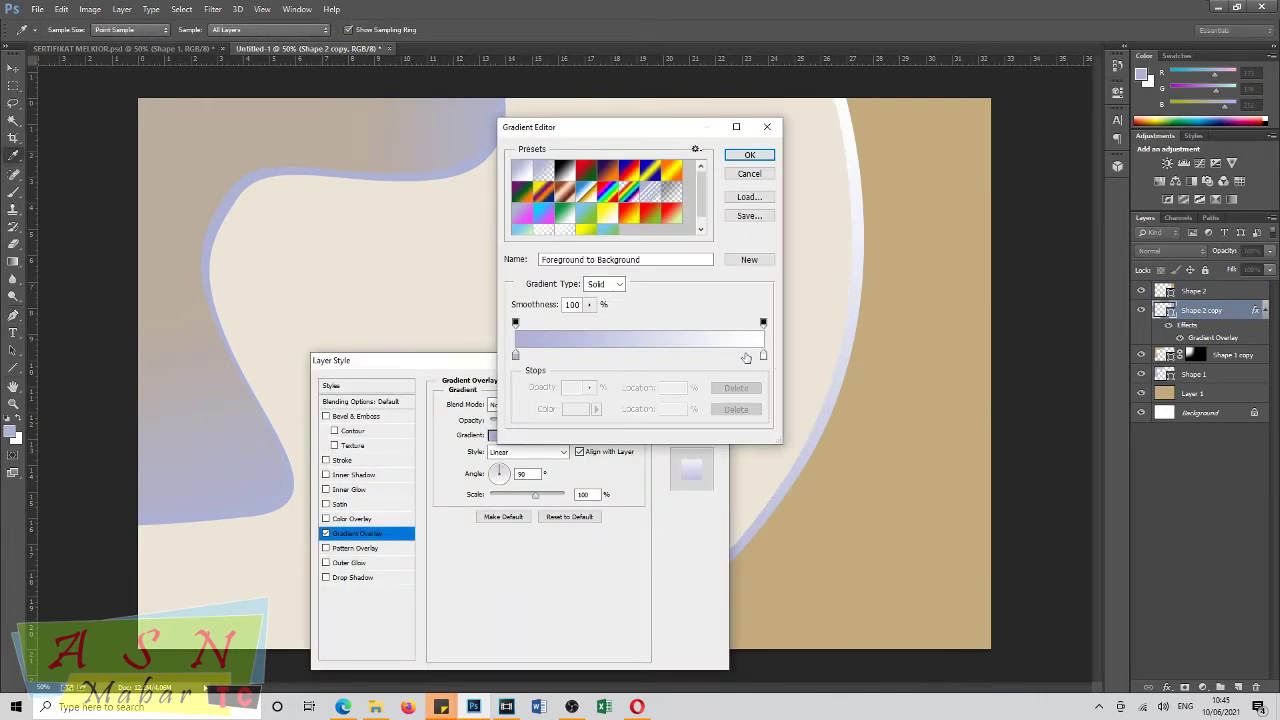
left_click_drag(762, 356, 629, 356)
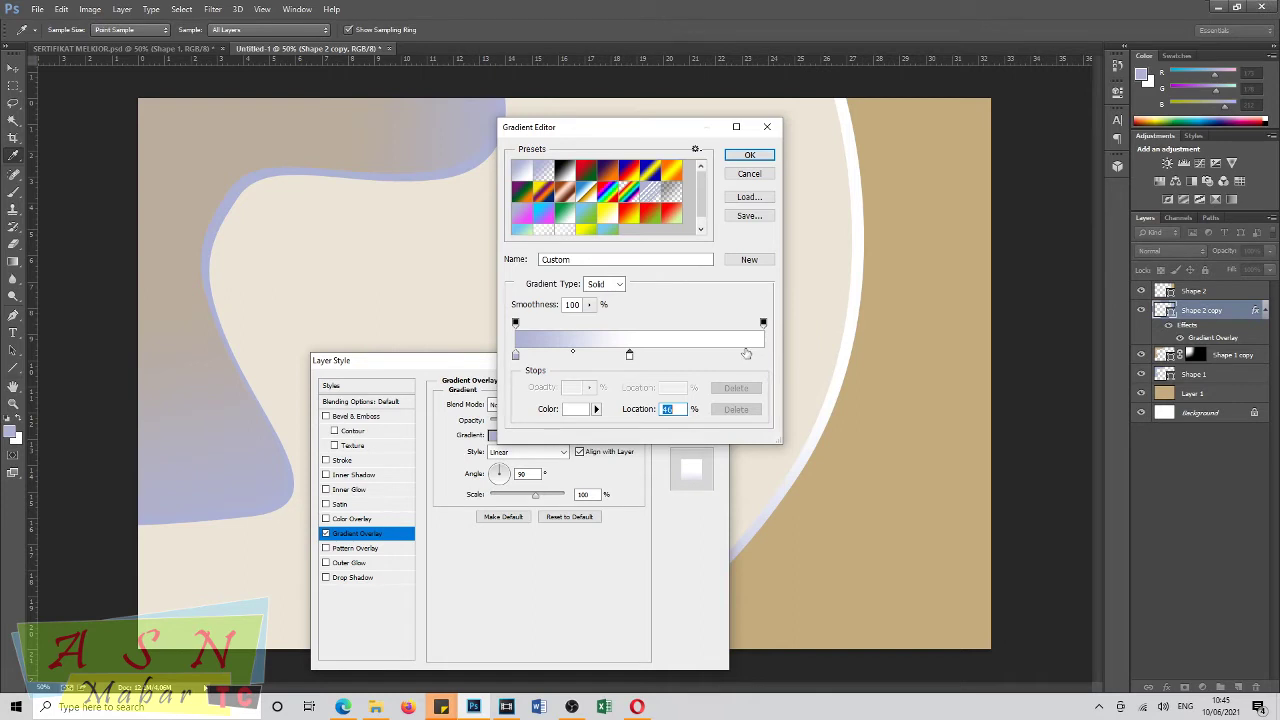
left_click_drag(745, 358, 764, 366)
left_click(576, 409)
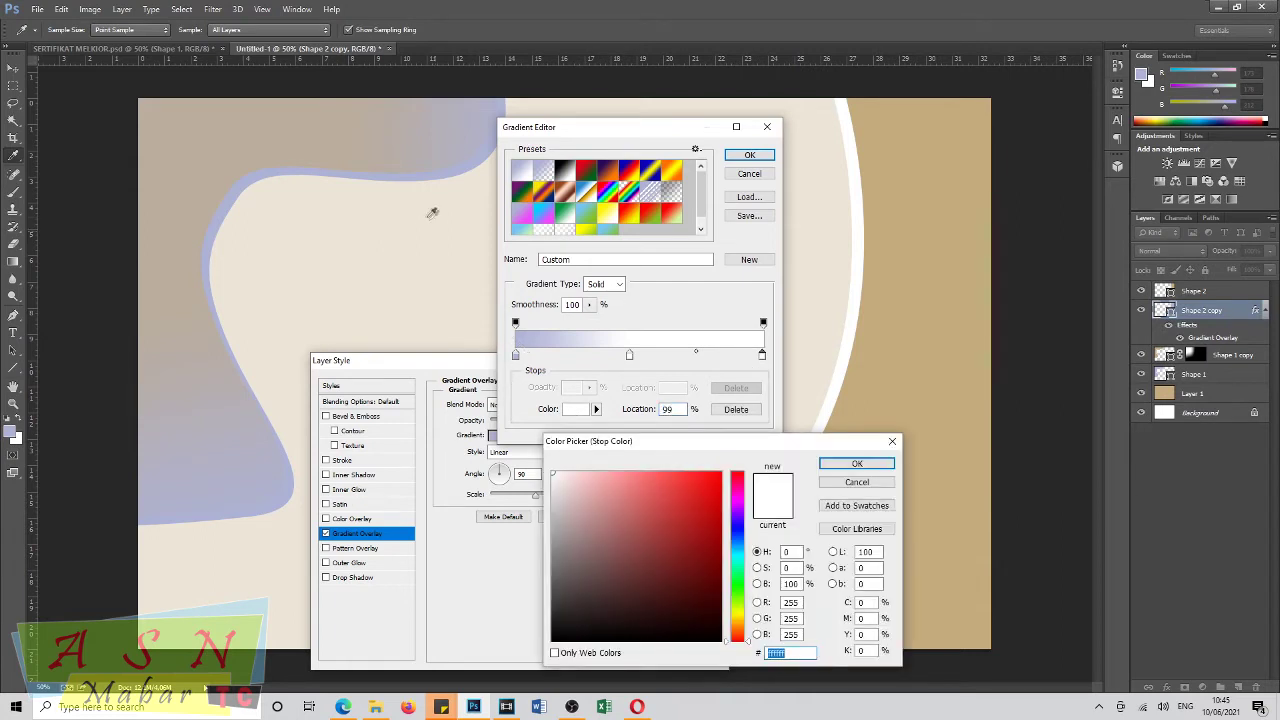
left_click(471, 131)
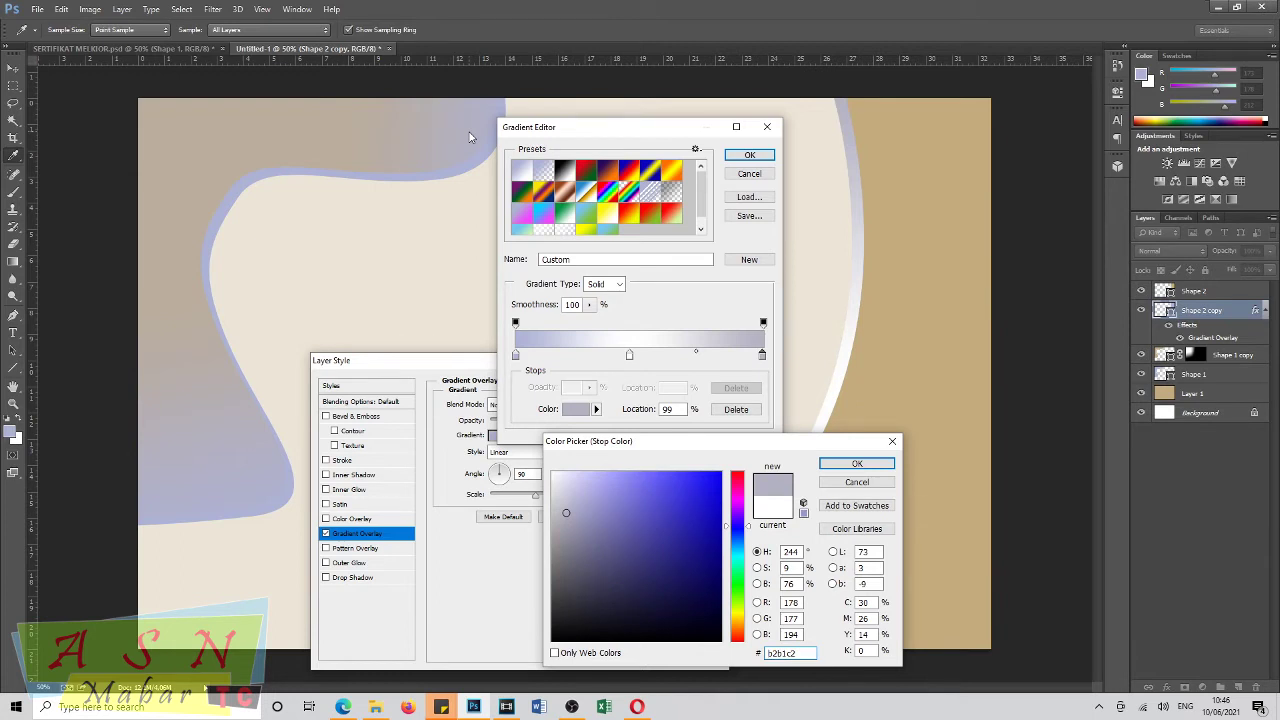
left_click(855, 464)
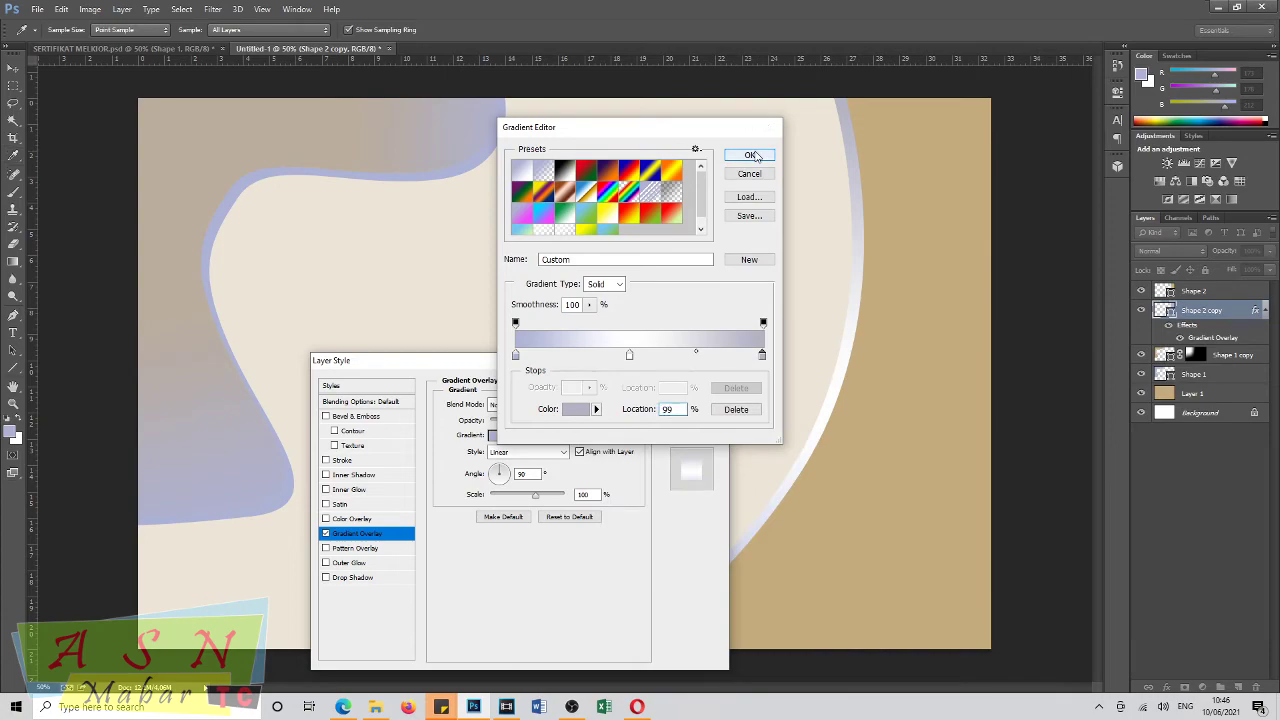
left_click(751, 155)
Refine the gradient with white at about 42% and a sampled beige-grey stop at 71%, then apply it.
left_click_drag(673, 362, 747, 434)
left_click(602, 503)
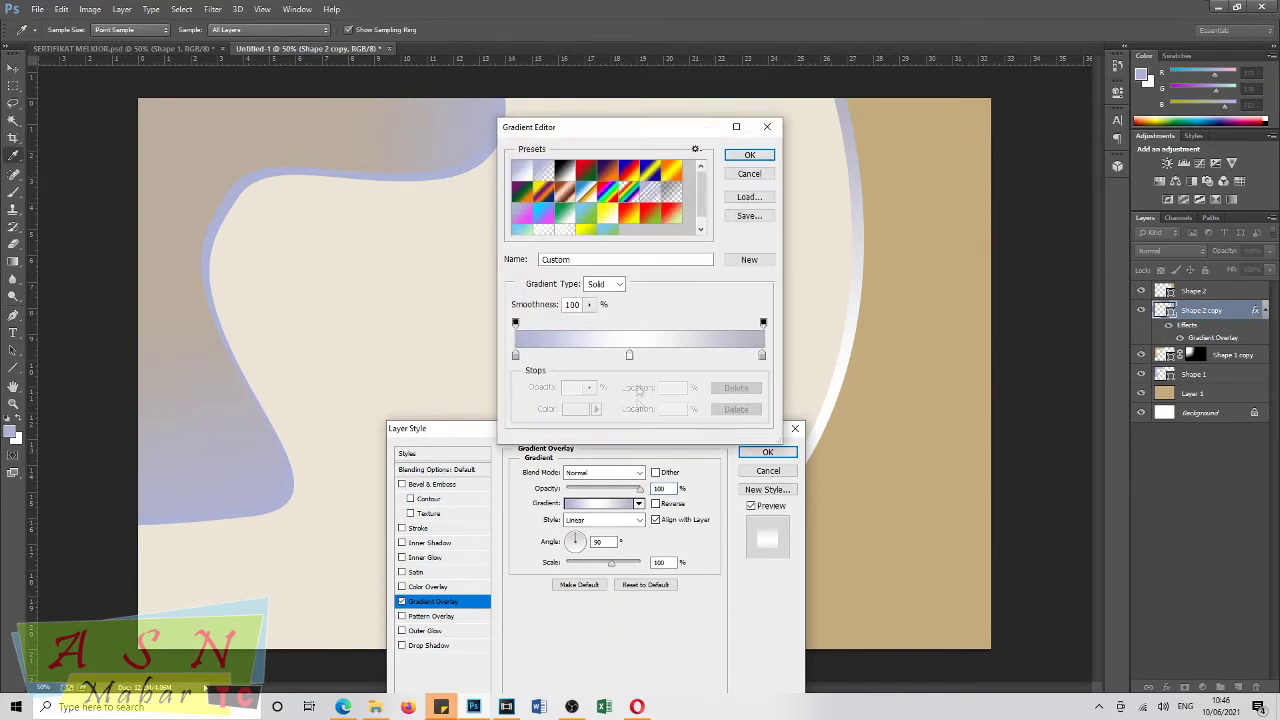
left_click_drag(629, 356, 614, 356)
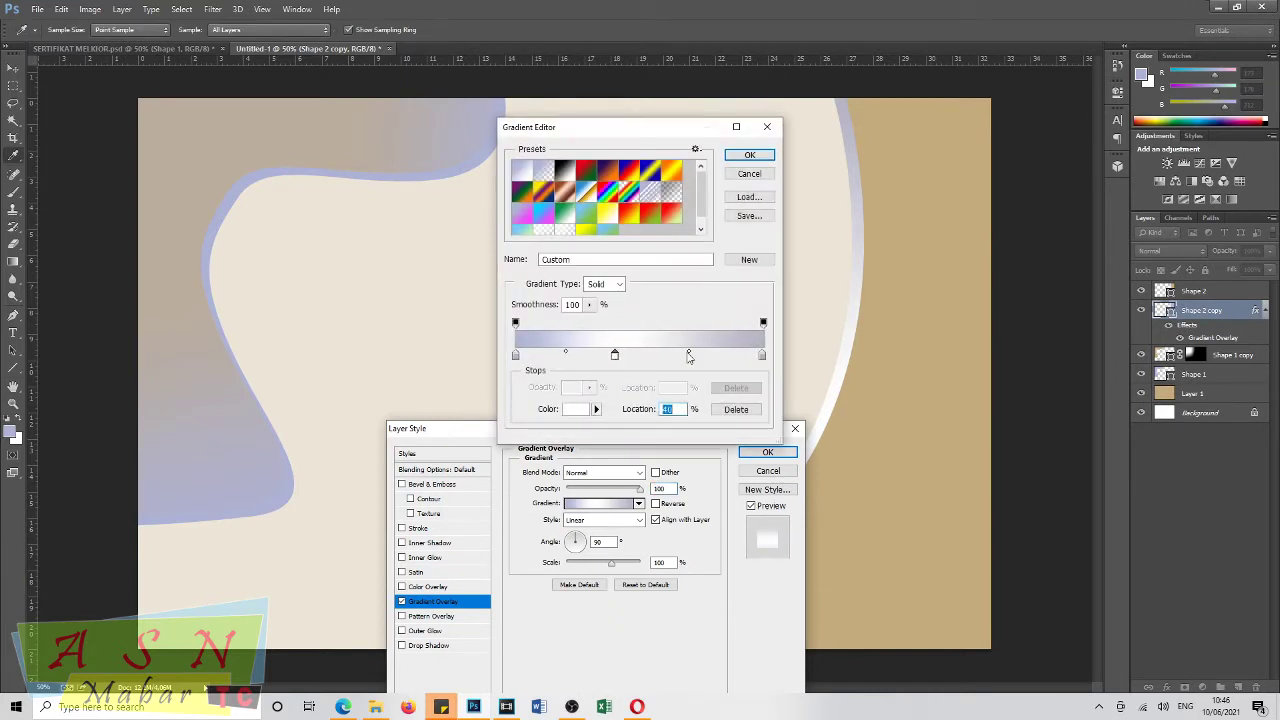
left_click(694, 355)
left_click(367, 157)
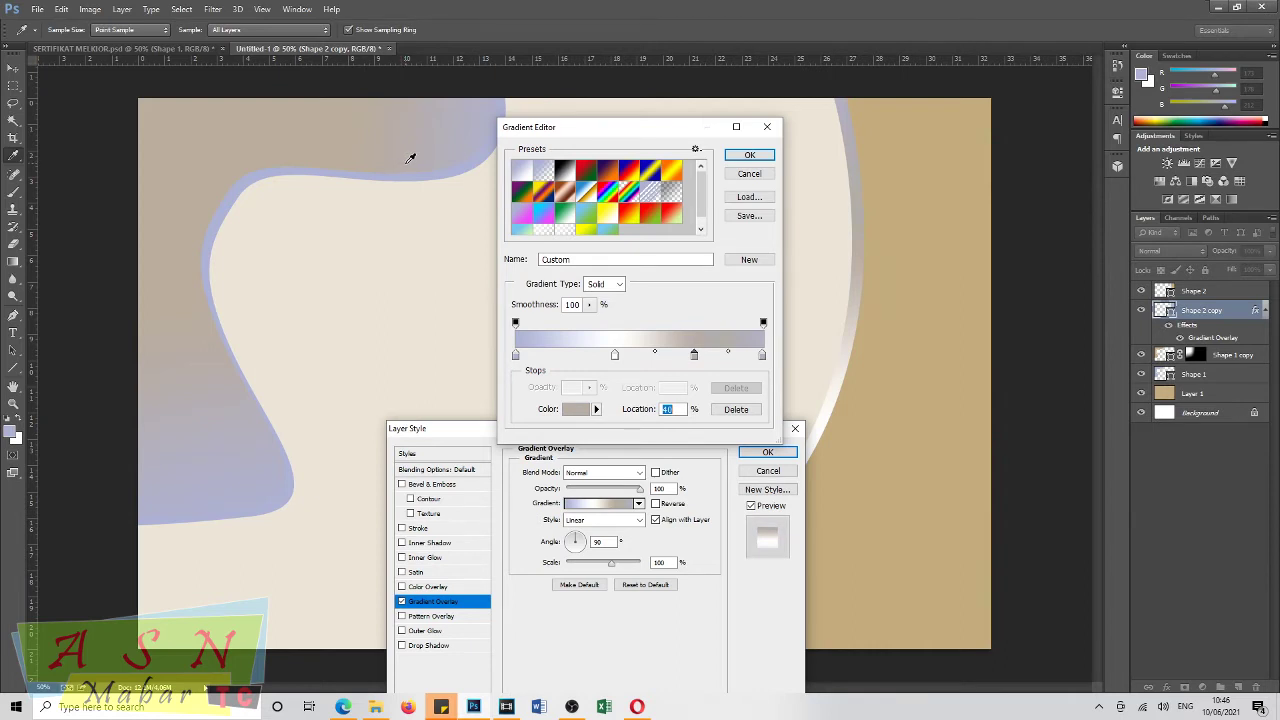
left_click_drag(695, 357, 664, 359)
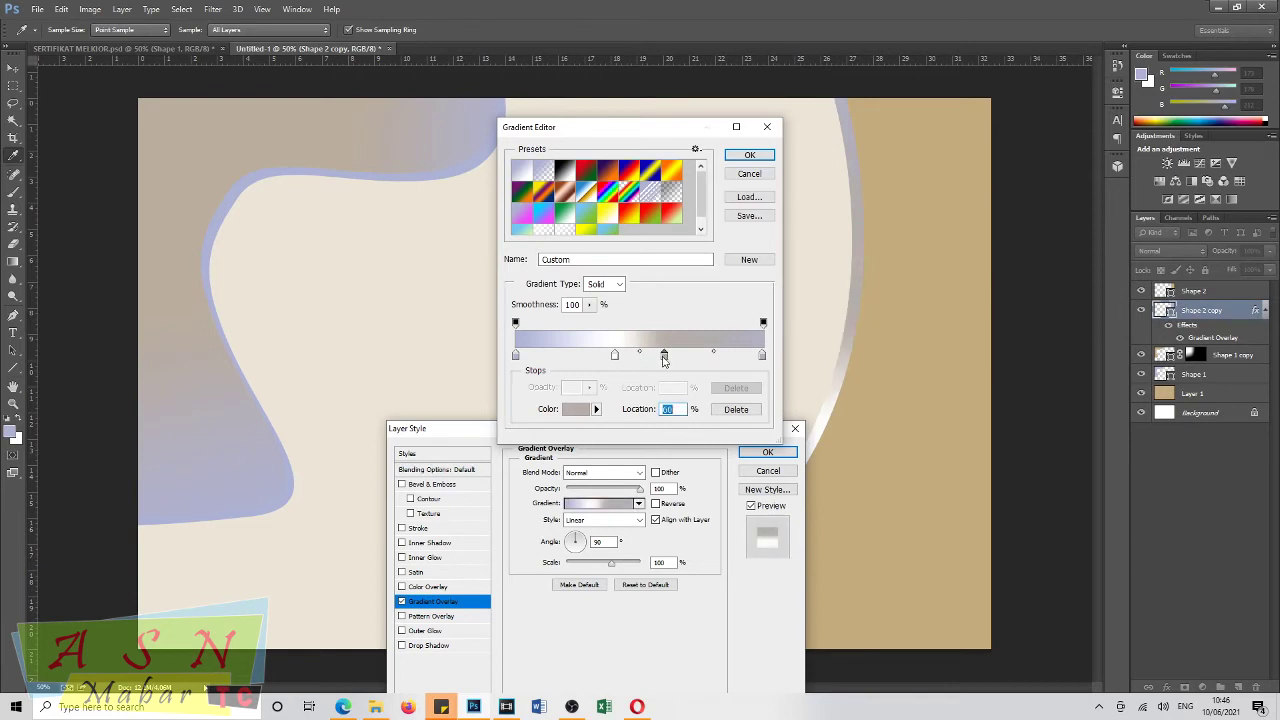
left_click_drag(667, 360, 692, 359)
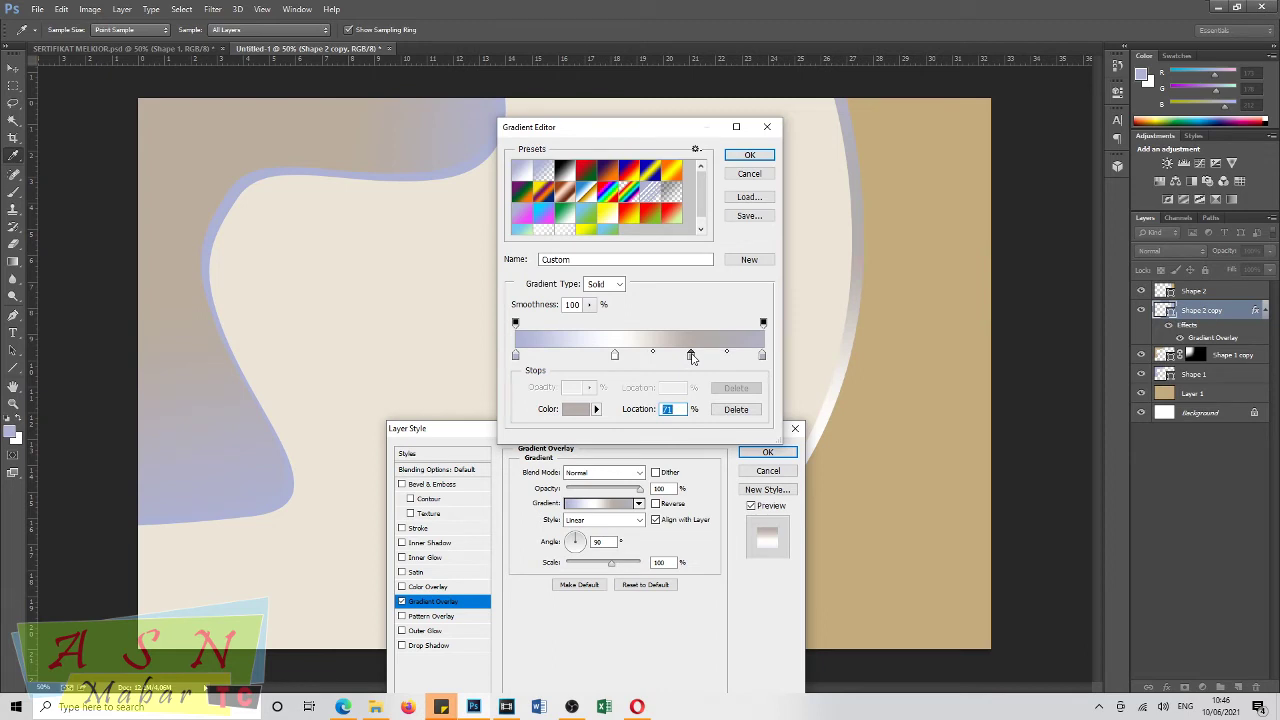
left_click_drag(615, 358, 622, 360)
left_click(771, 163)
left_click(766, 452)
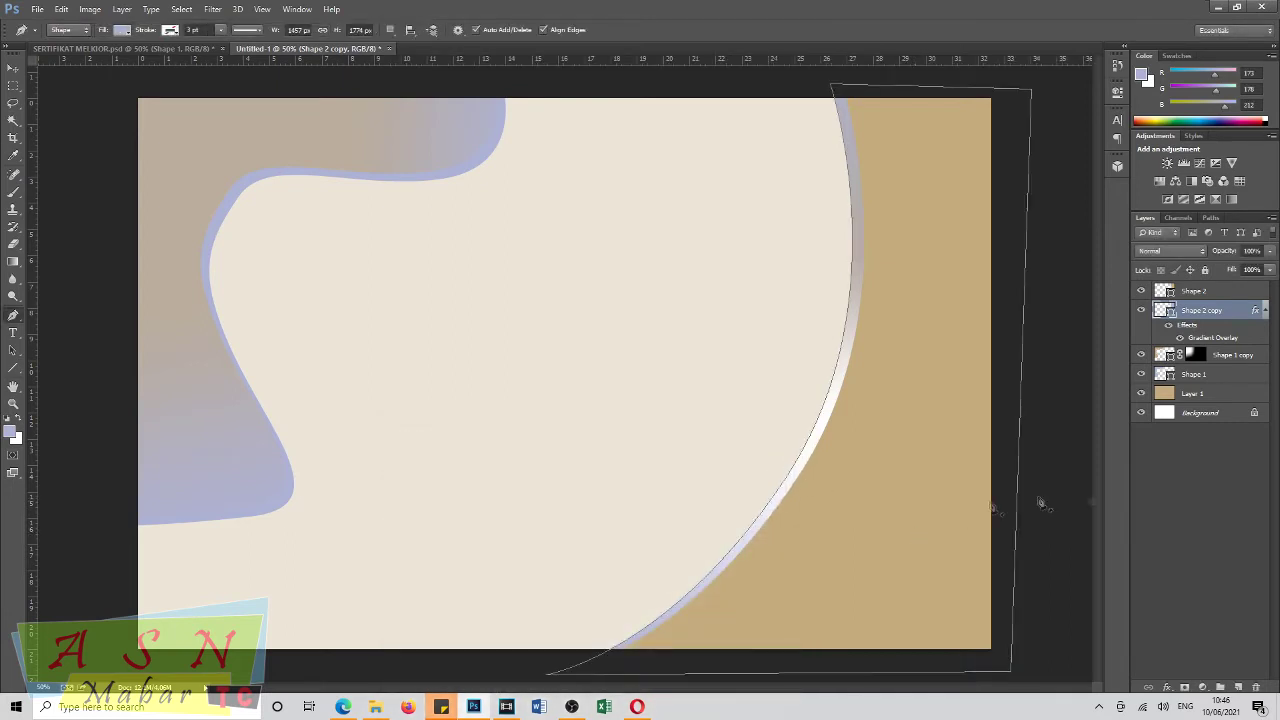
Turn on a Gradient Overlay for Shape 2 using the Foreground to Transparent preset.
left_click(1198, 292)
right_click(1198, 292)
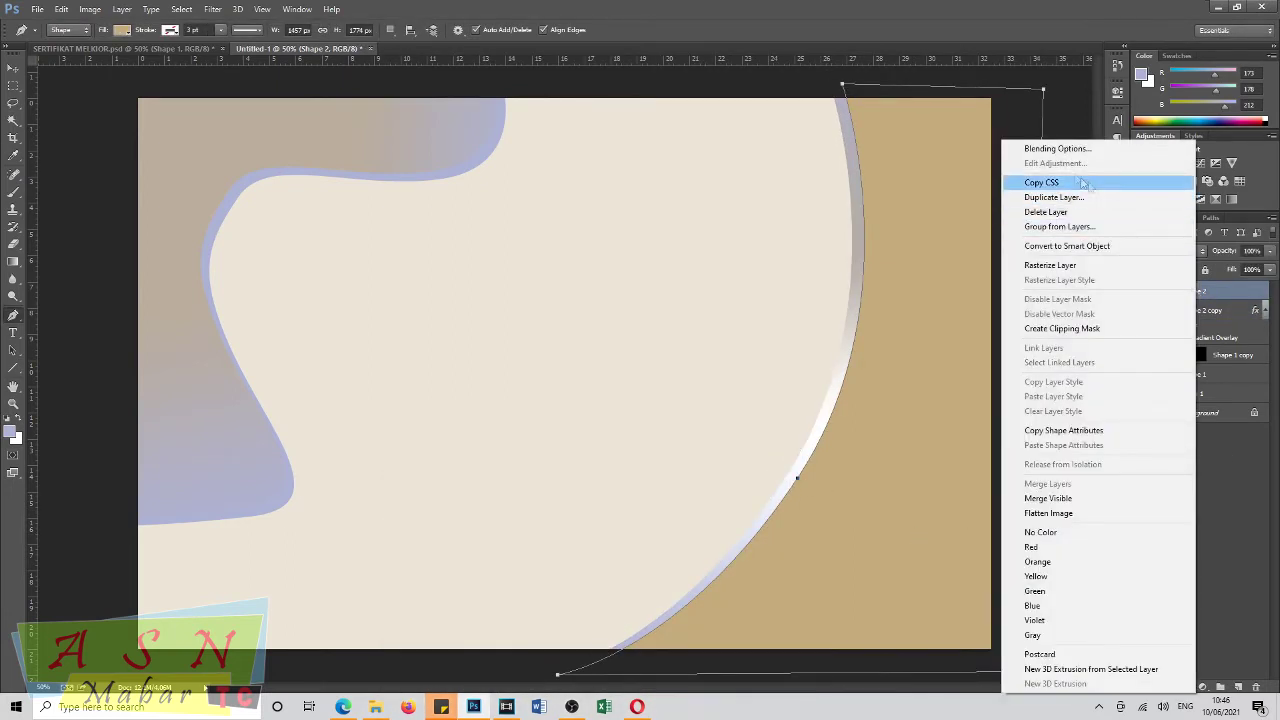
left_click(1050, 148)
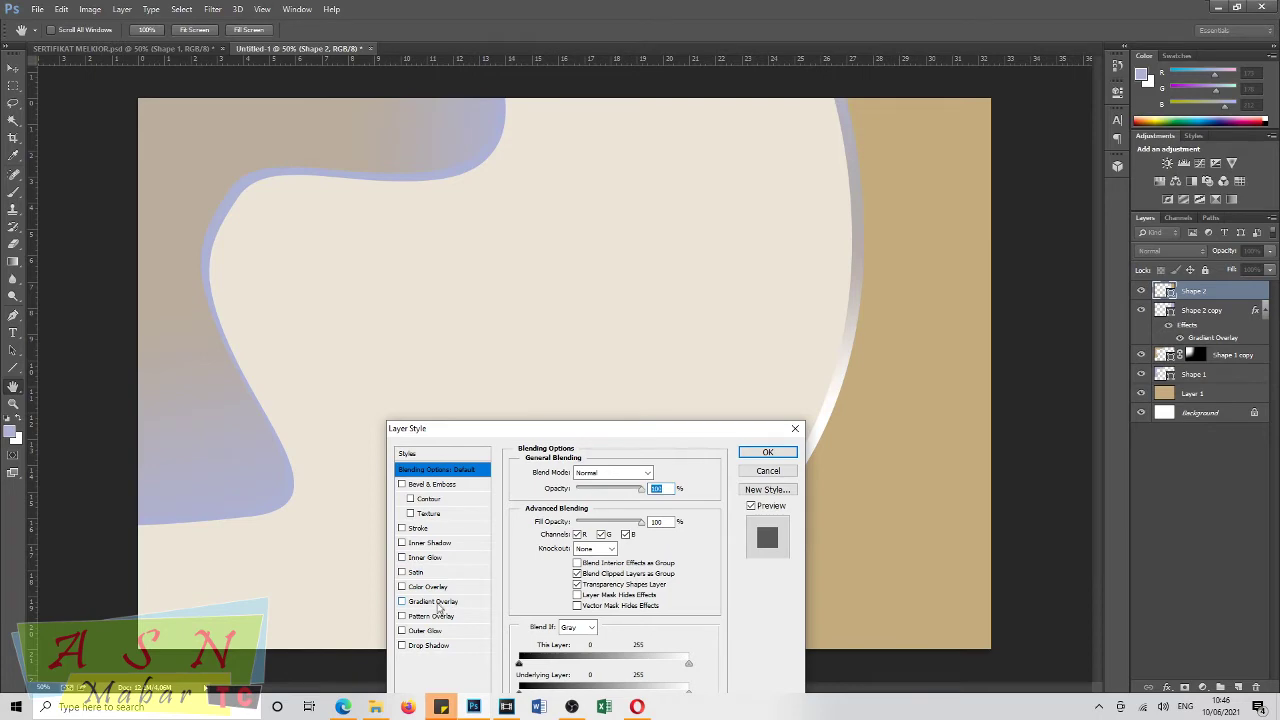
left_click(437, 603)
left_click_drag(634, 432, 491, 394)
left_click(450, 470)
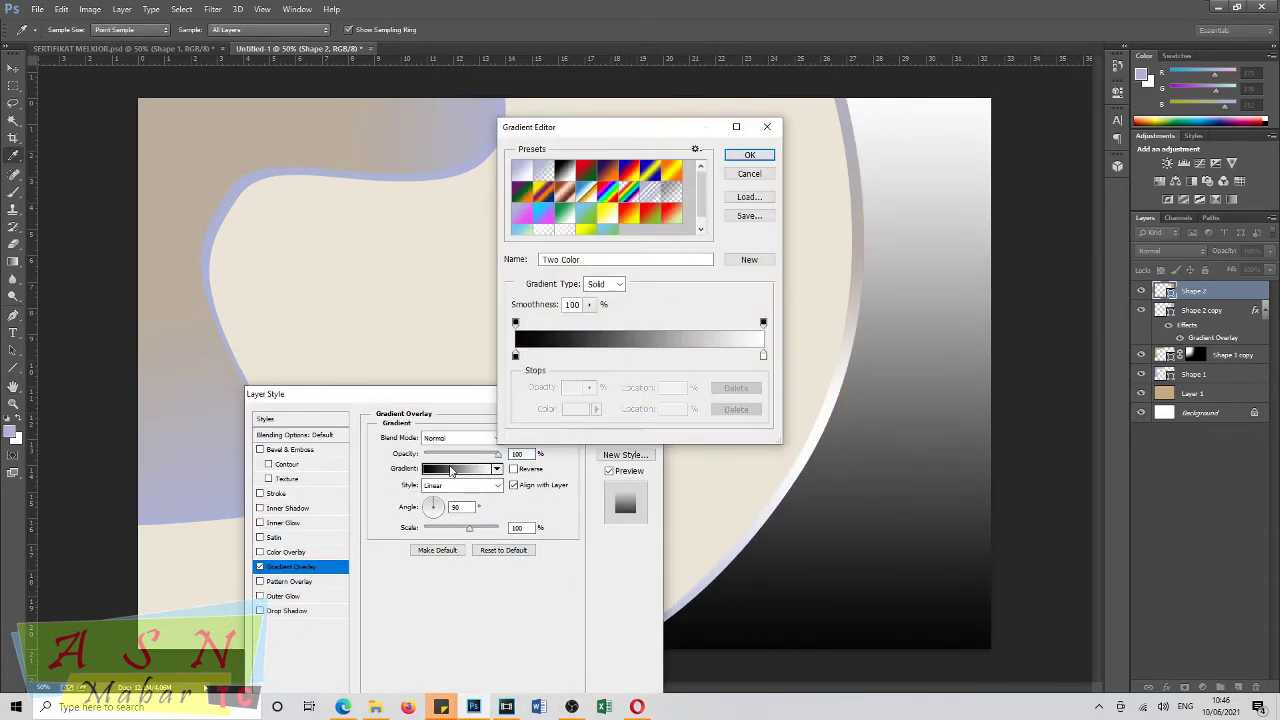
left_click(545, 175)
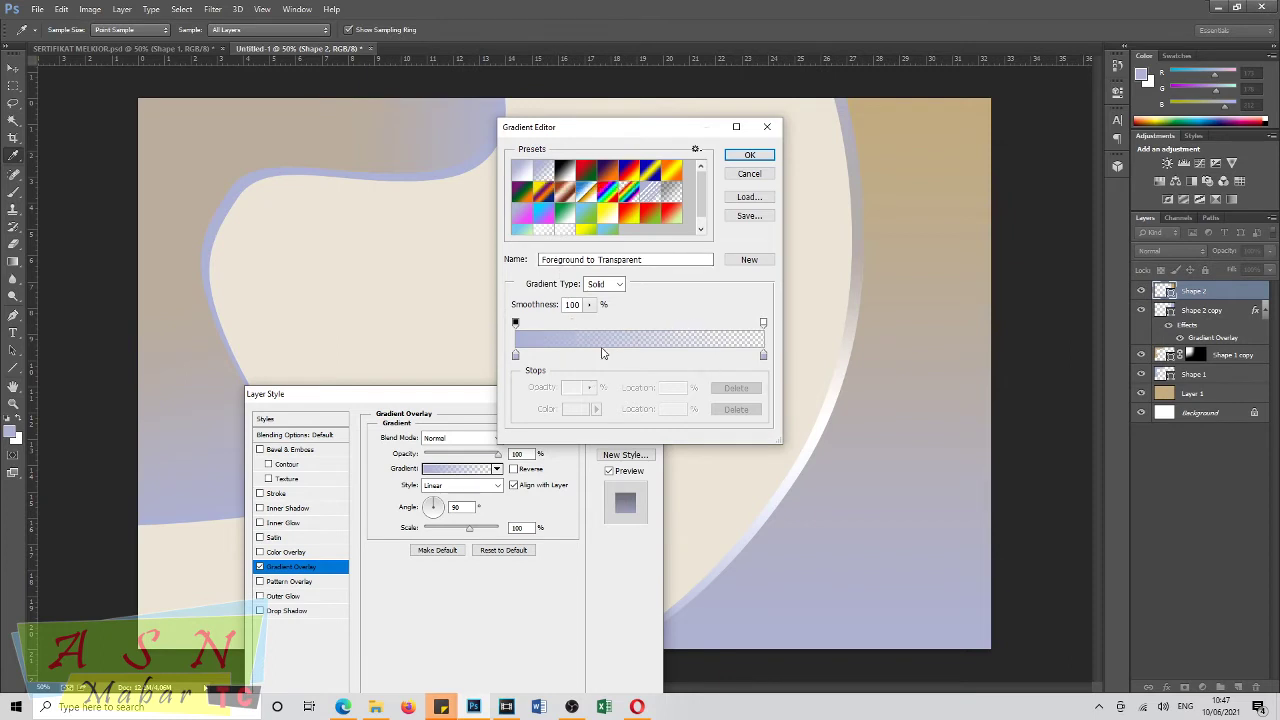
Add a near-white colour stop at about 29% in Shape 2's overlay gradient.
left_click_drag(768, 358, 616, 358)
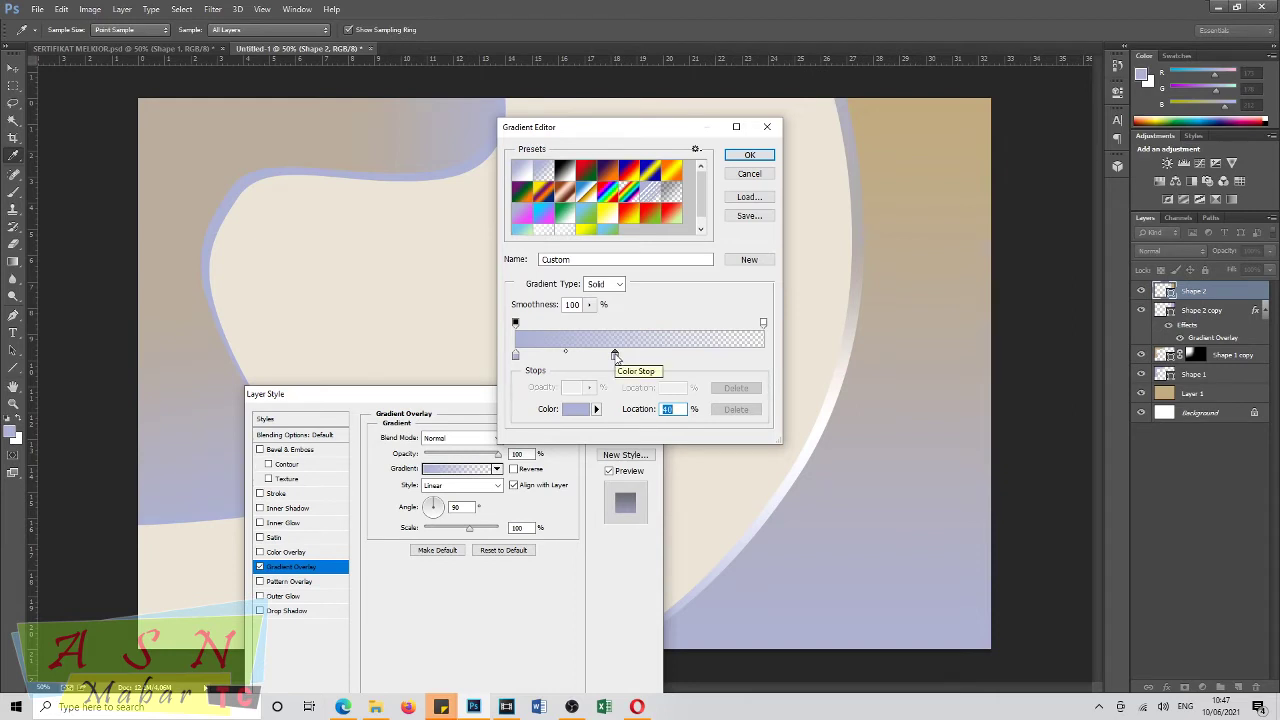
left_click_drag(616, 358, 582, 357)
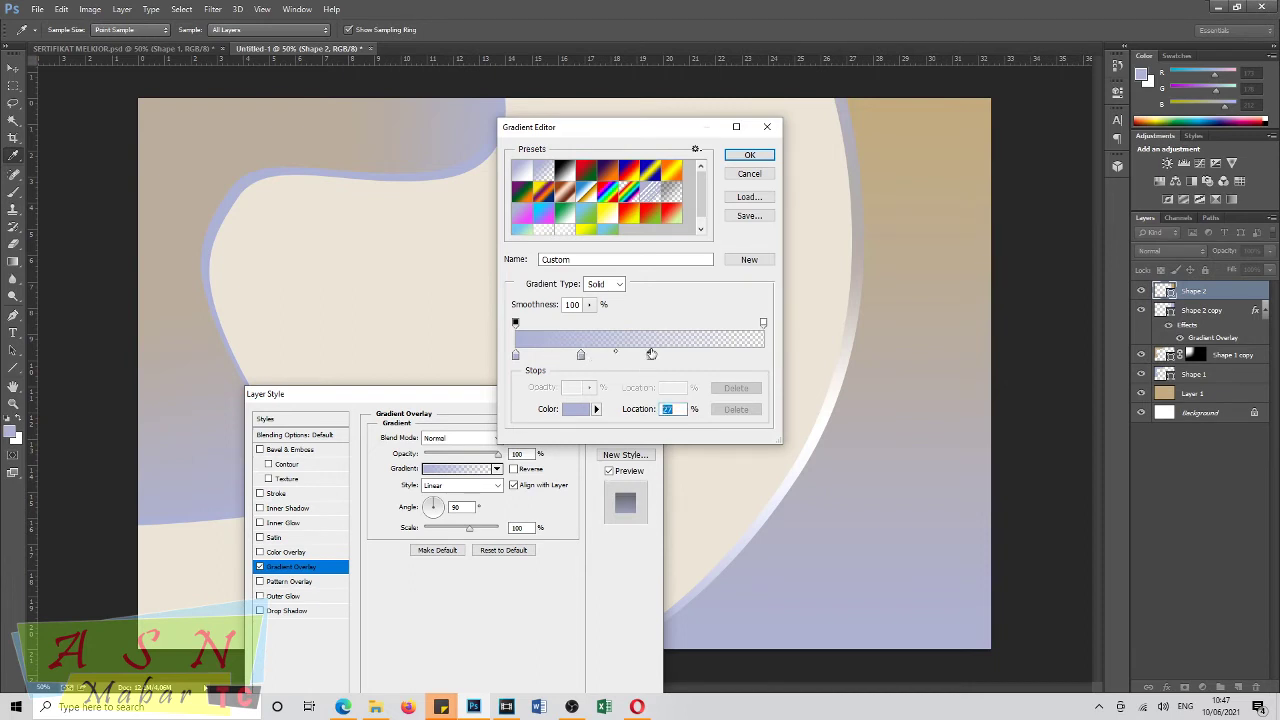
left_click(577, 409)
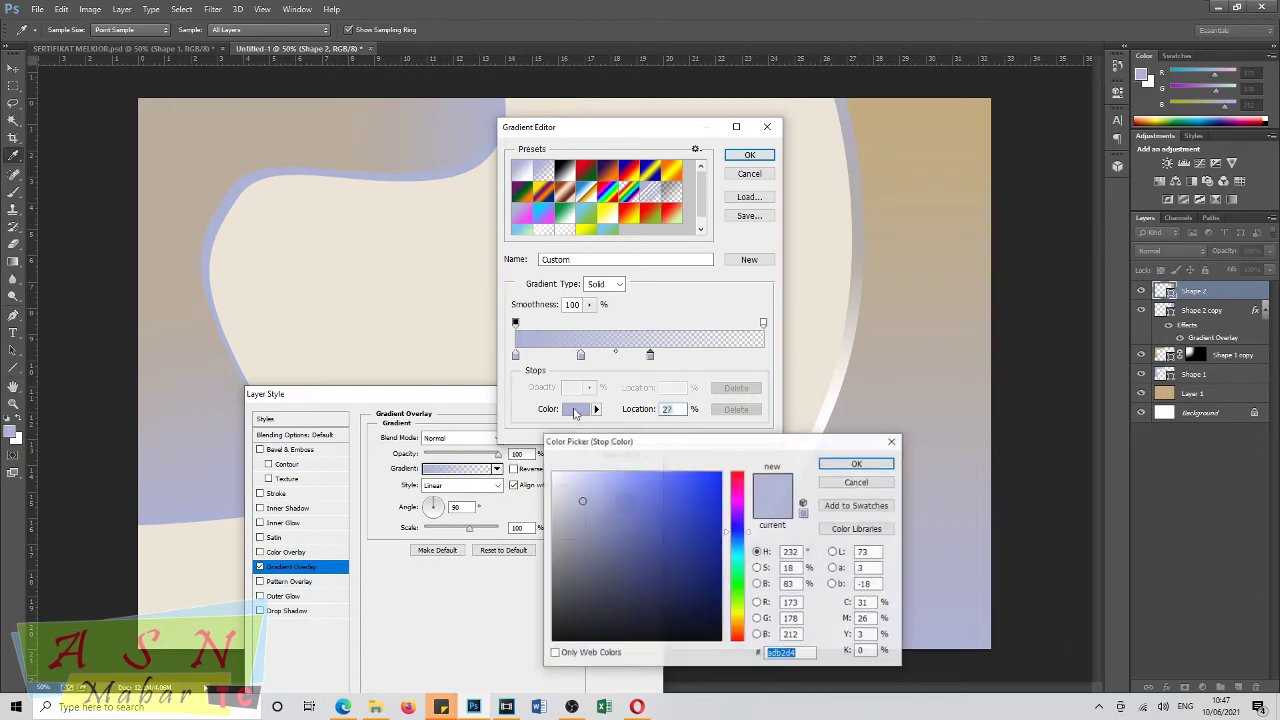
left_click(565, 477)
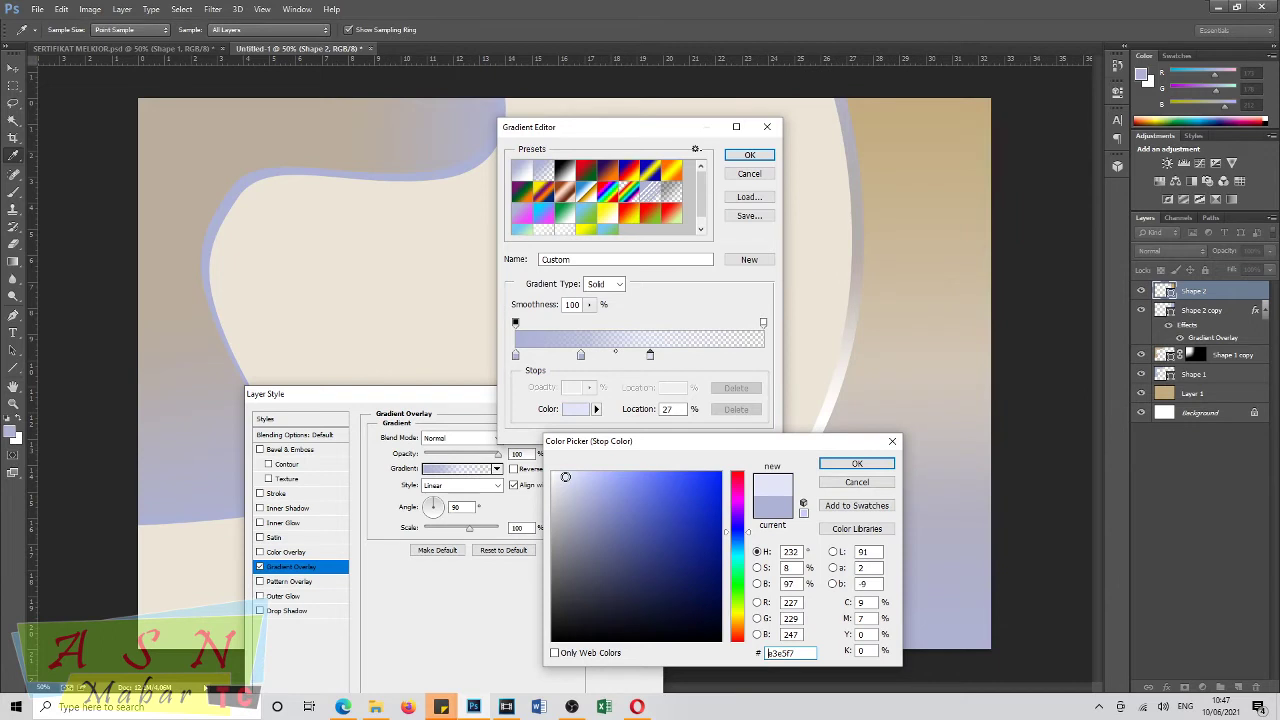
left_click_drag(565, 477, 555, 475)
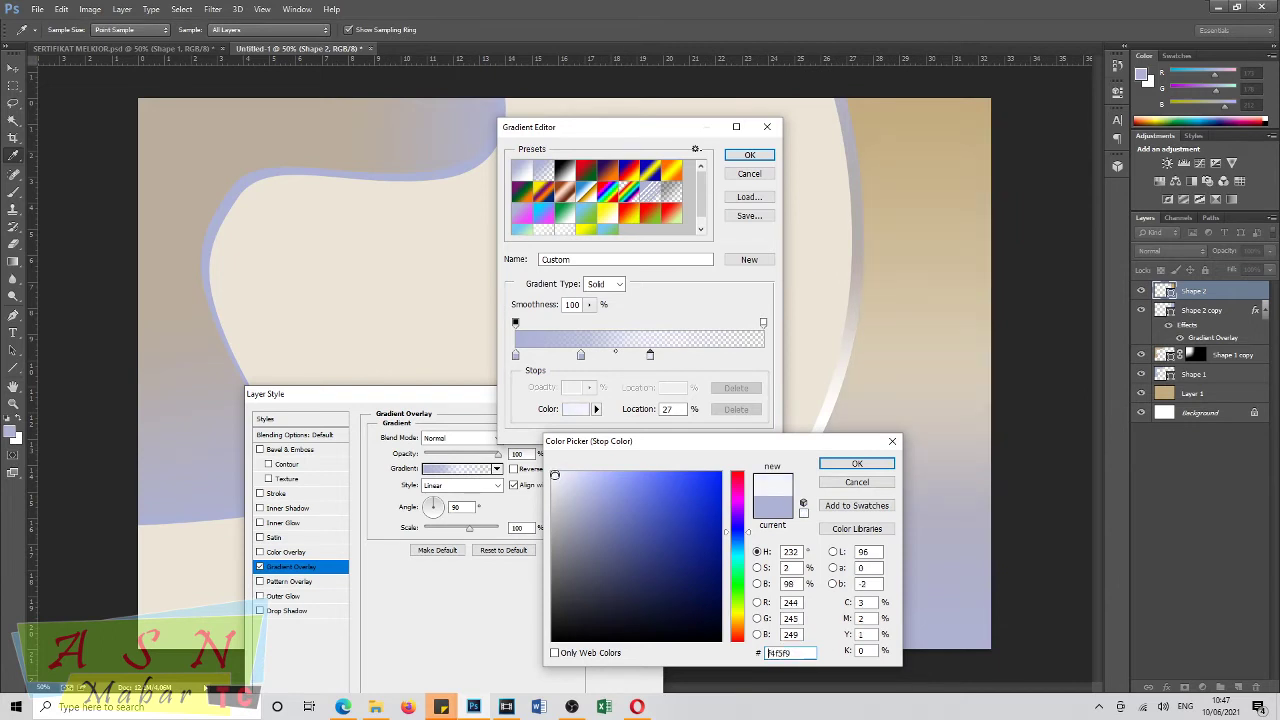
left_click(843, 465)
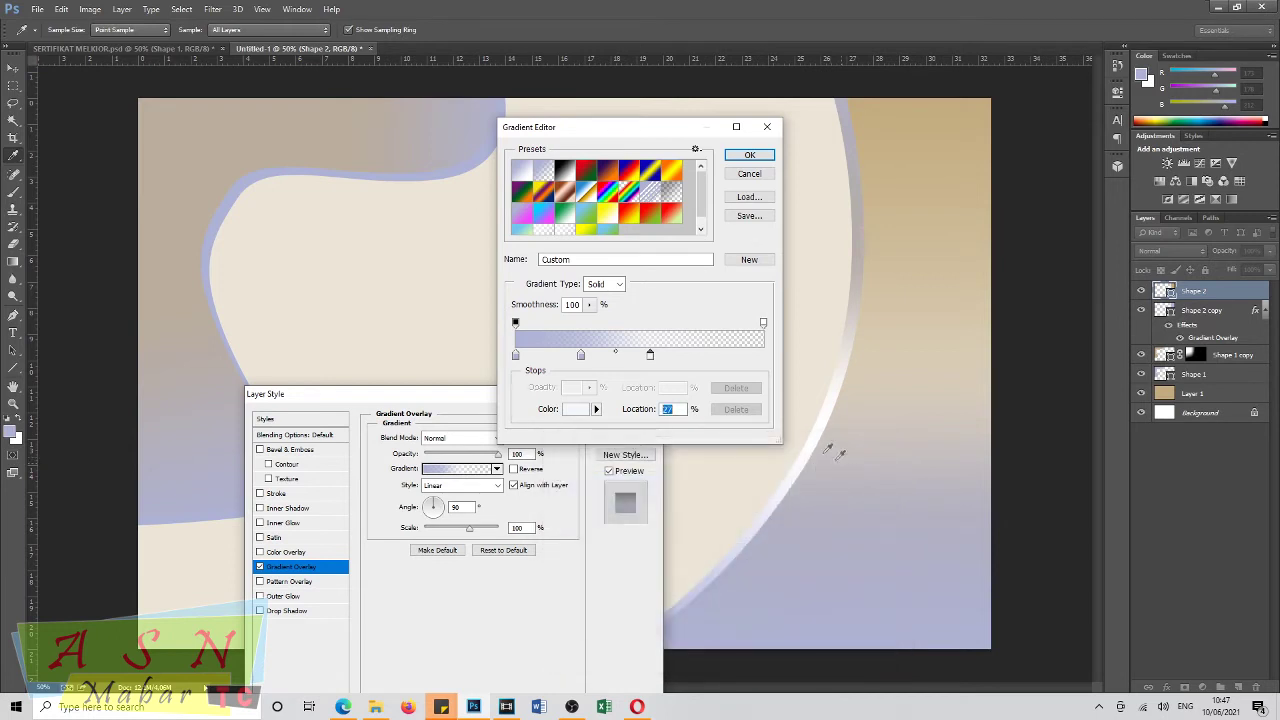
Add a beige stop further right, sampled from the canvas.
left_click(707, 355)
left_click(577, 410)
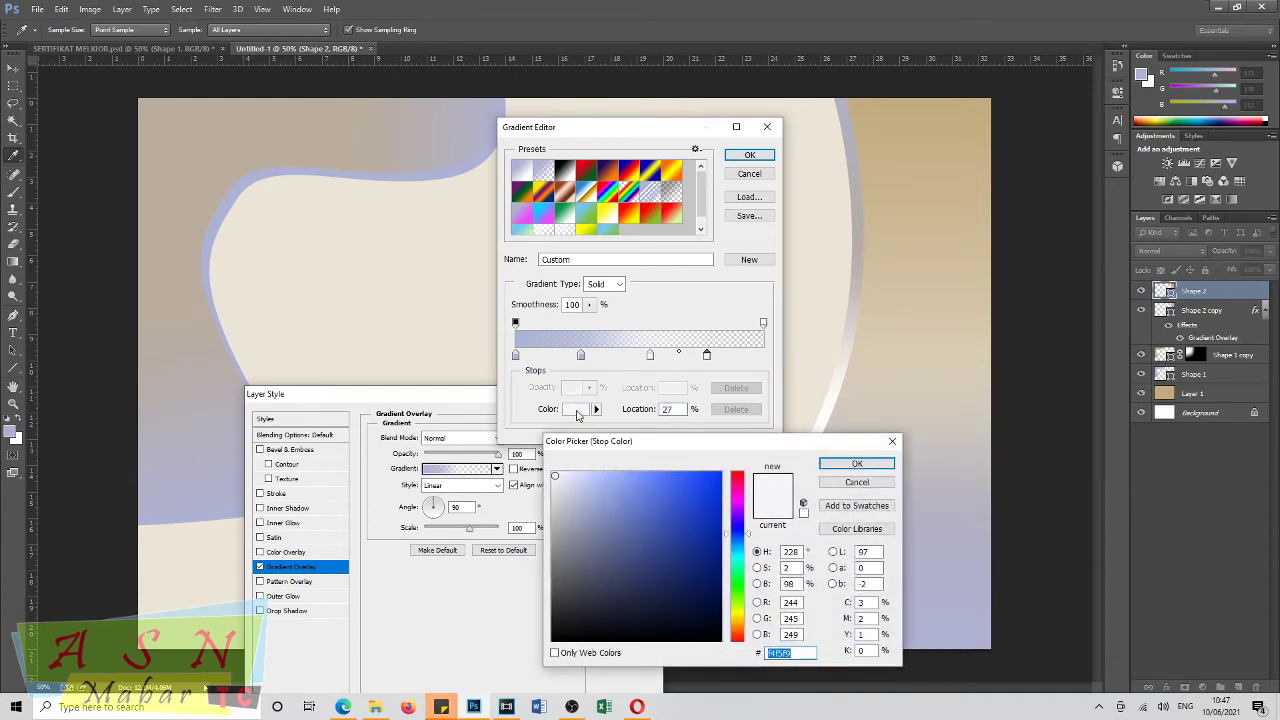
left_click(381, 260)
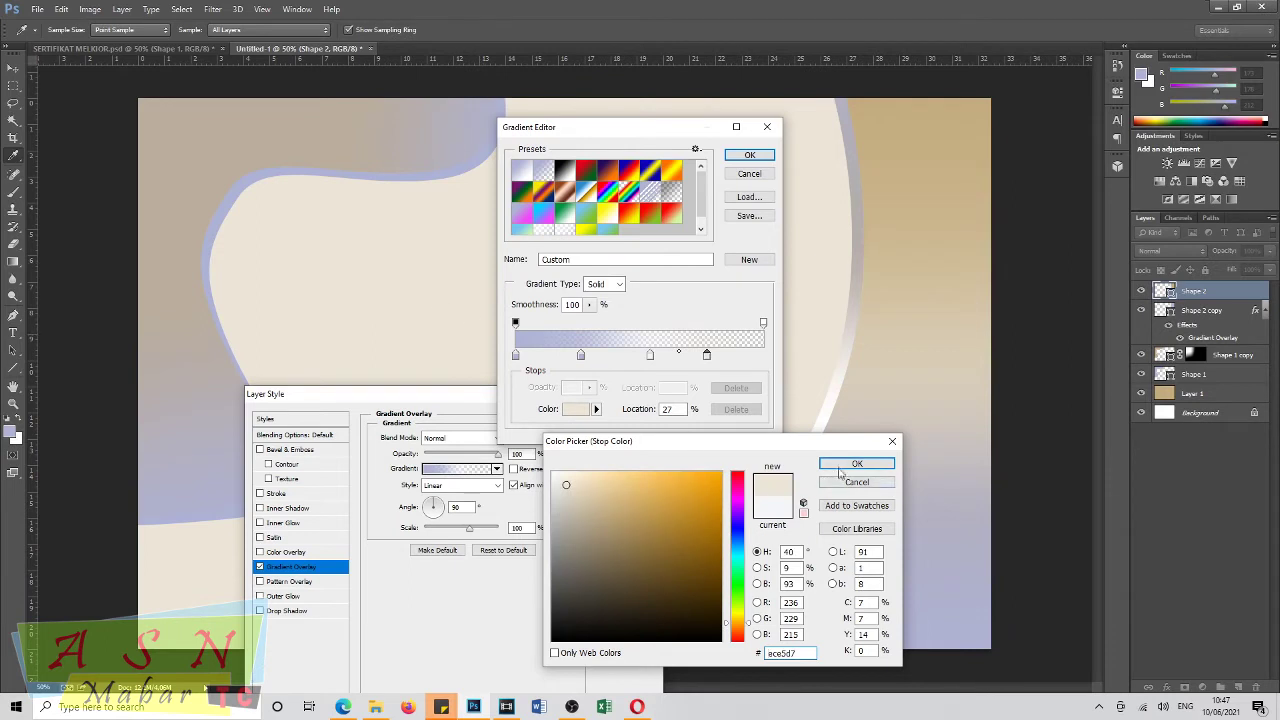
left_click(843, 461)
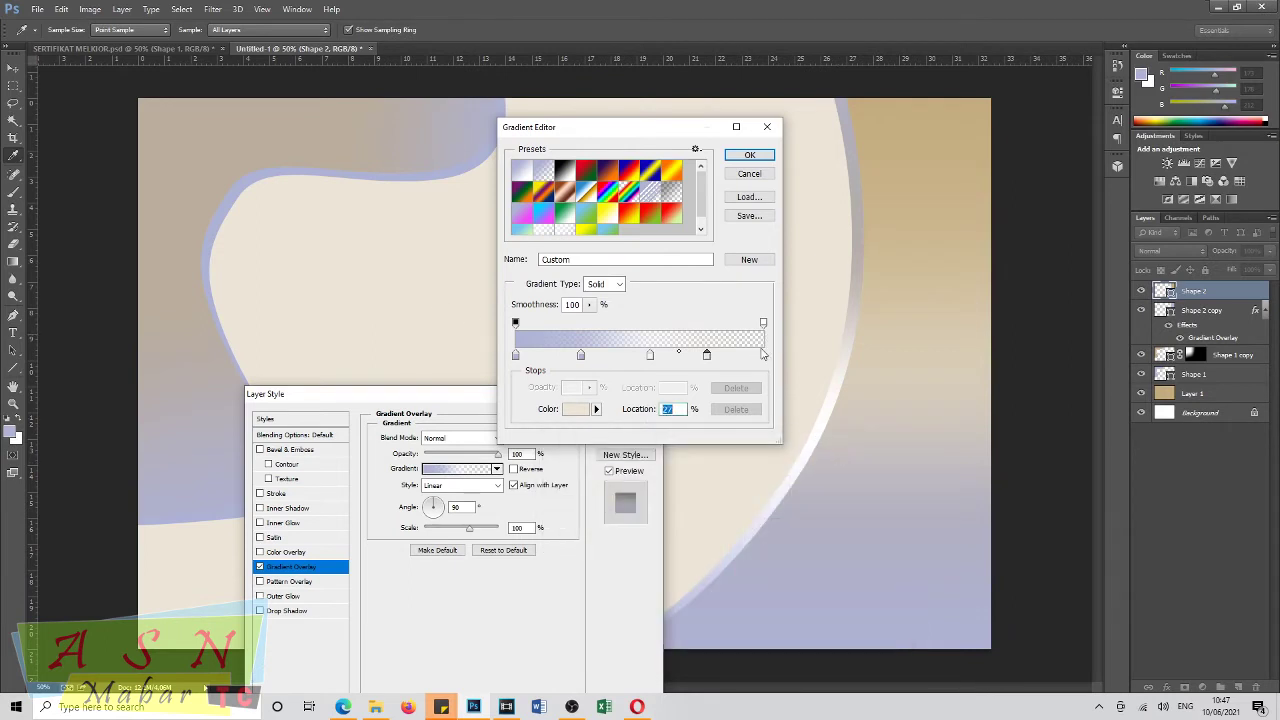
Recolour the gradient's end stop a pale peach.
left_click(764, 355)
left_click(178, 159)
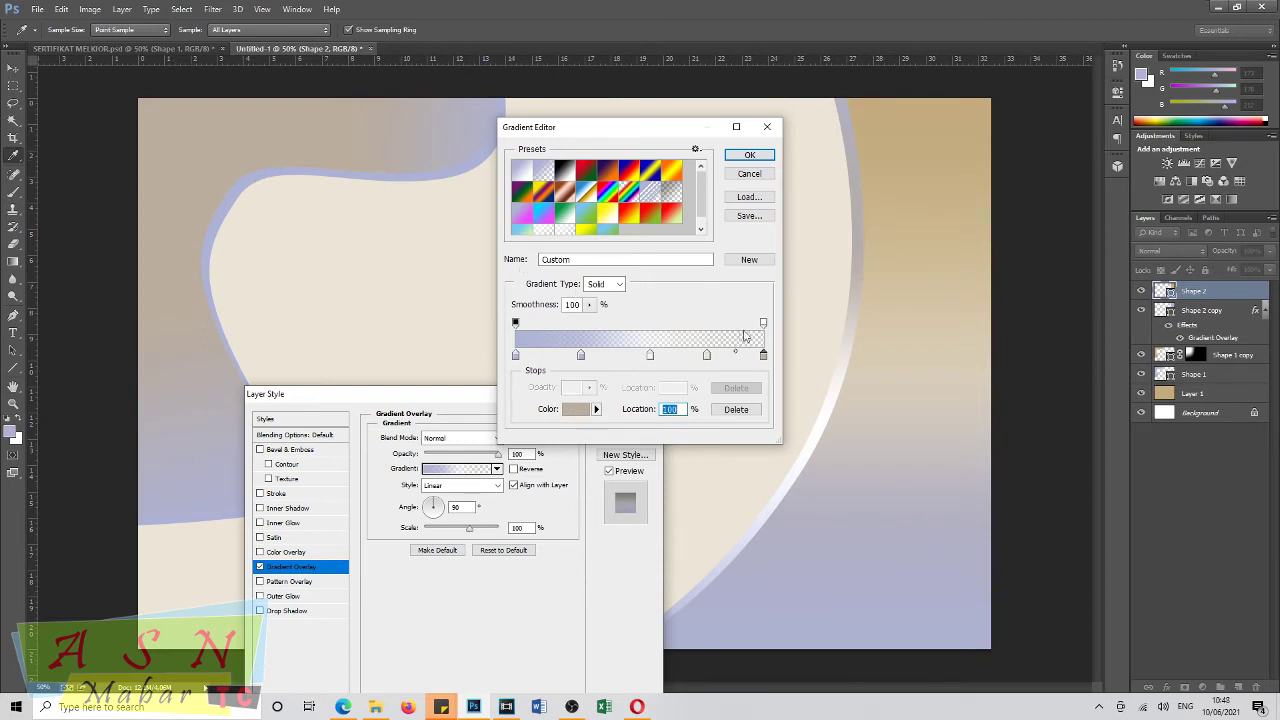
left_click(580, 412)
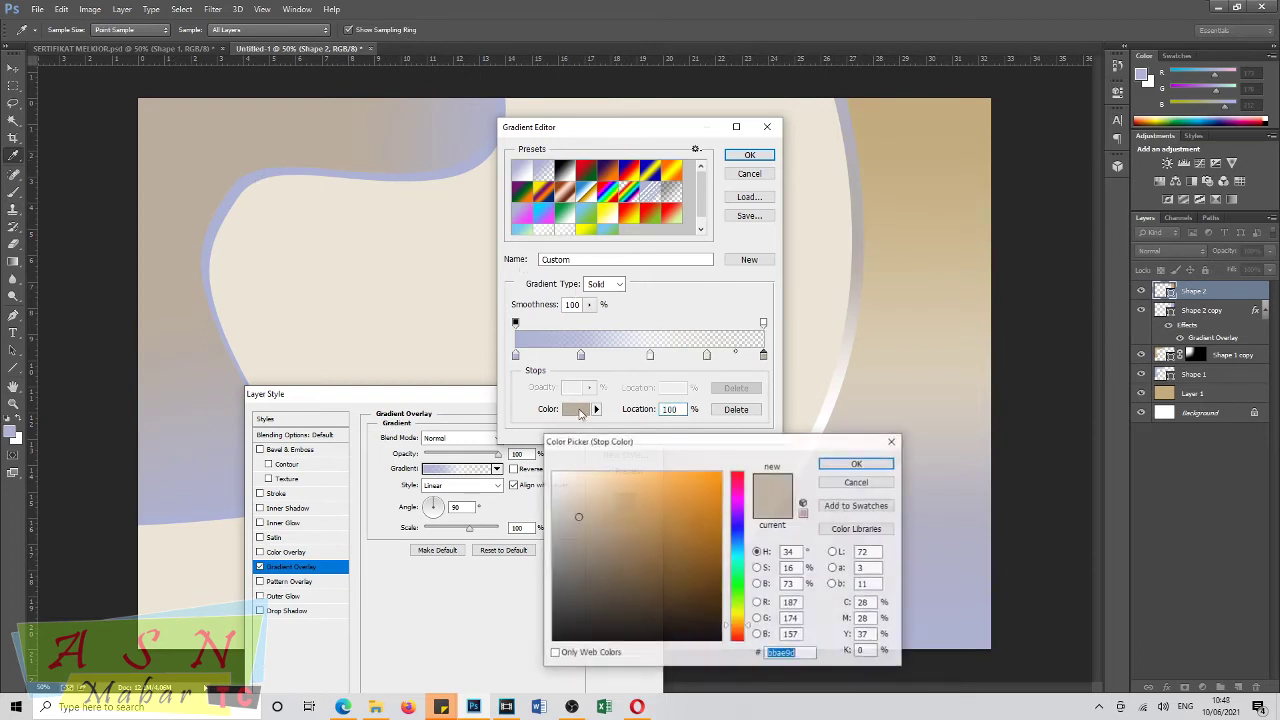
left_click(596, 521)
left_click(596, 493)
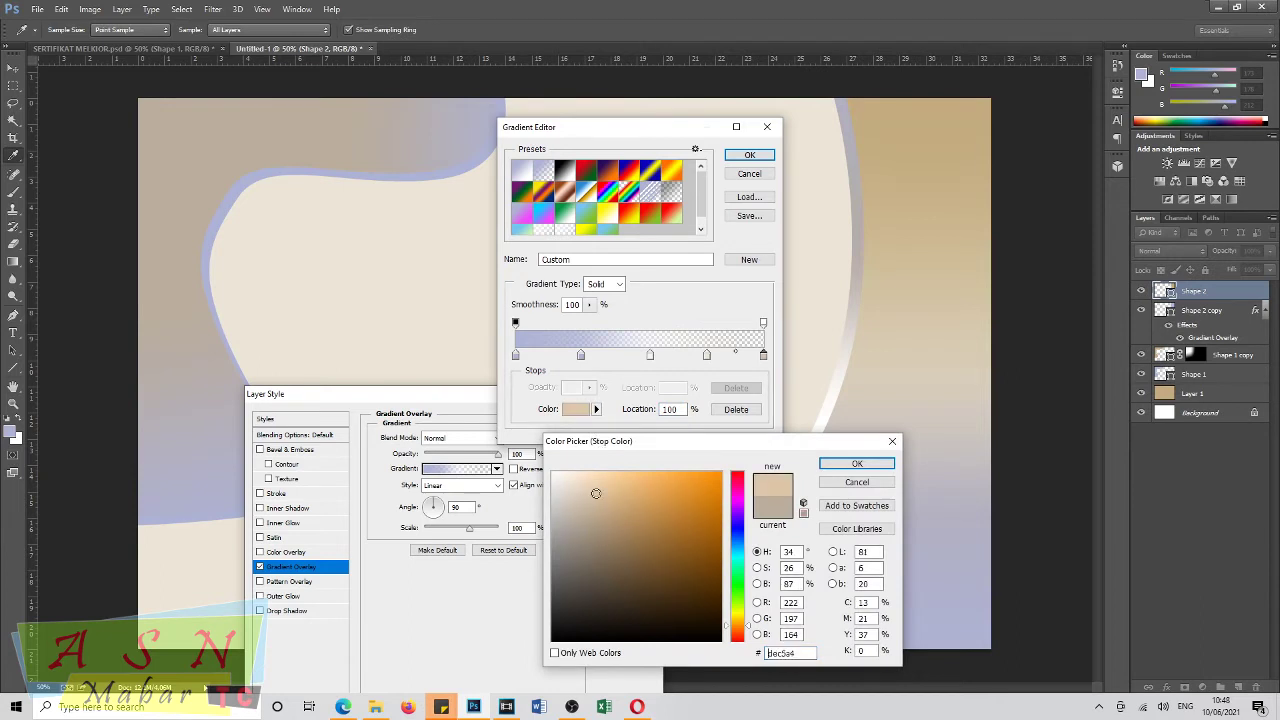
left_click(586, 475)
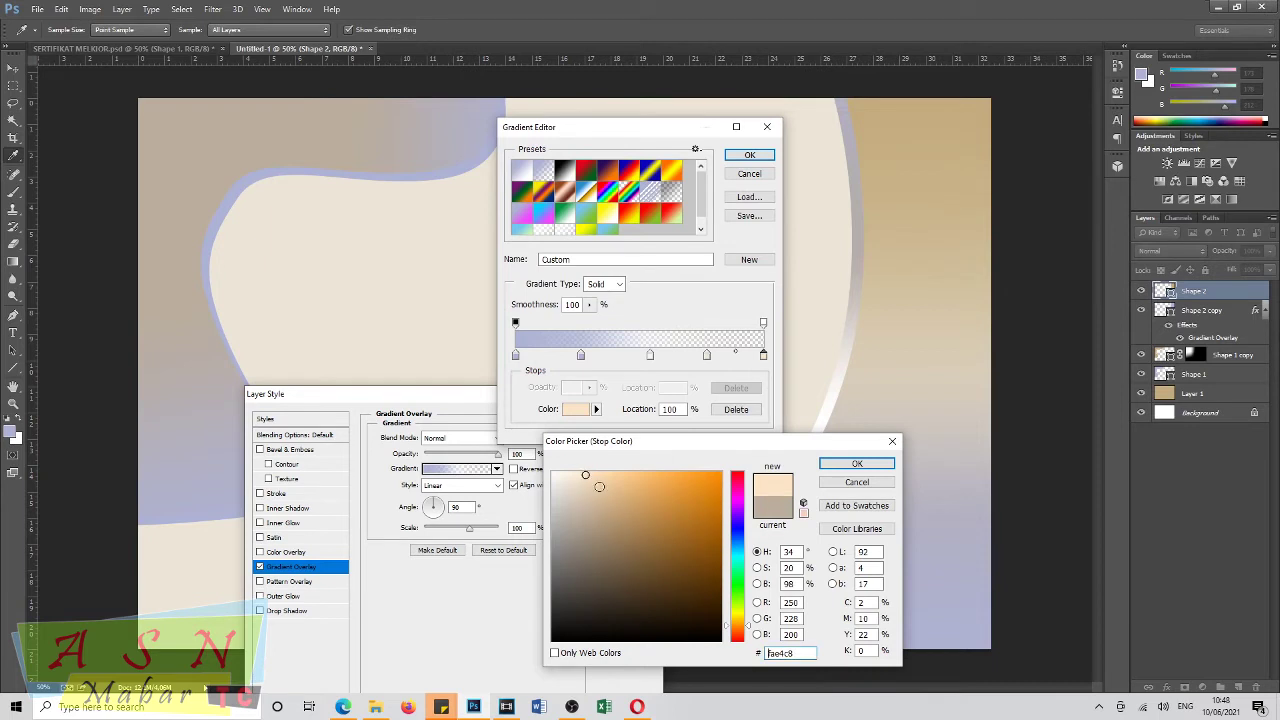
left_click(857, 463)
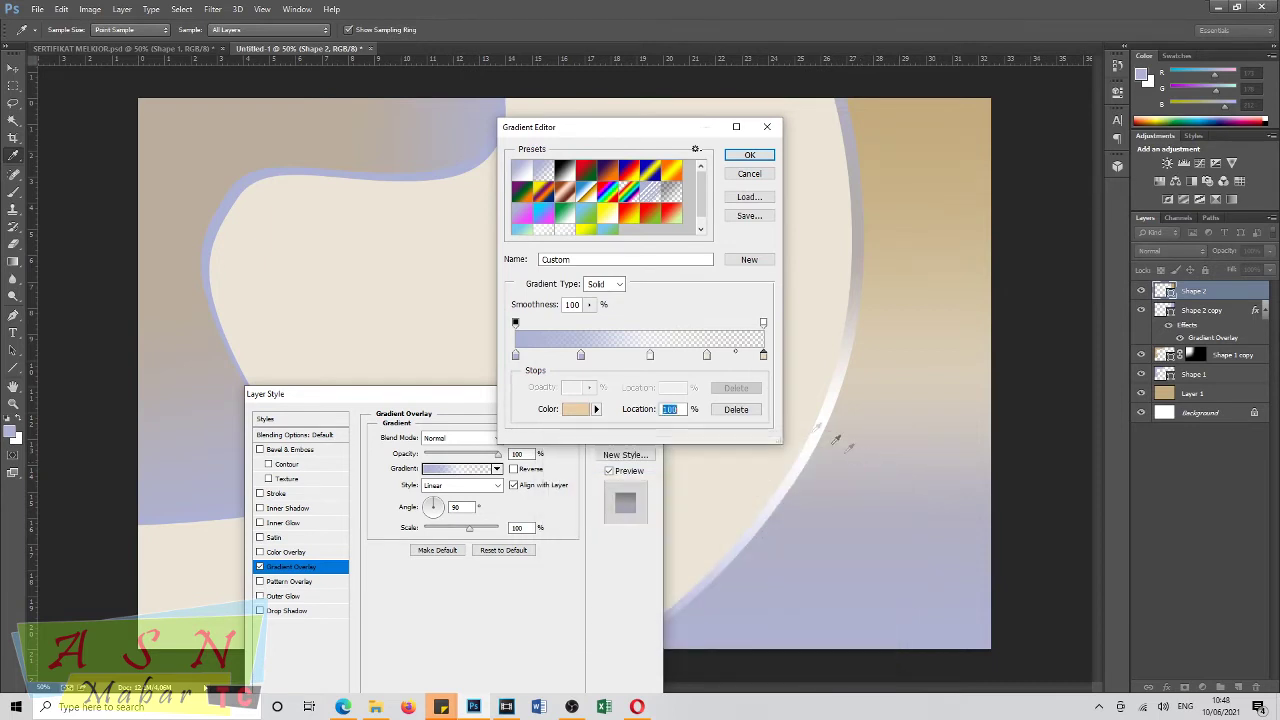
Move the beige stop to 72%, lighten the 100% end stop to beige, and apply the overlay.
left_click_drag(706, 358, 697, 362)
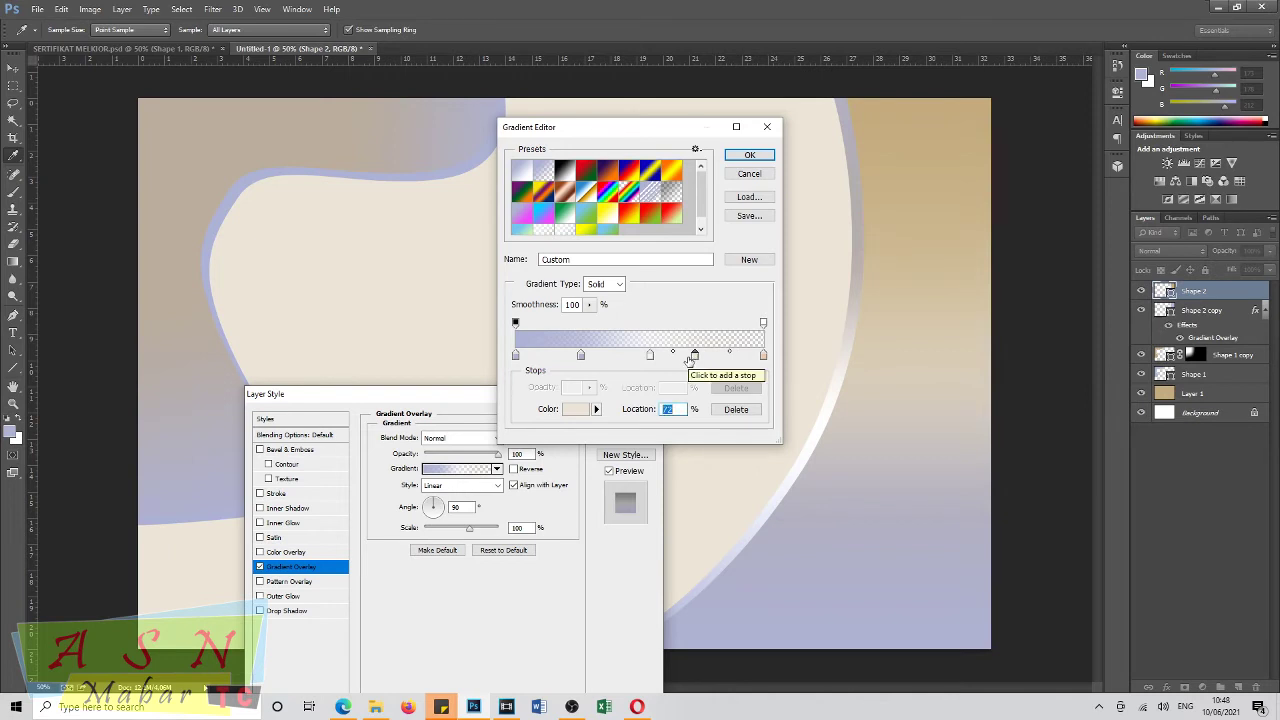
left_click(763, 357)
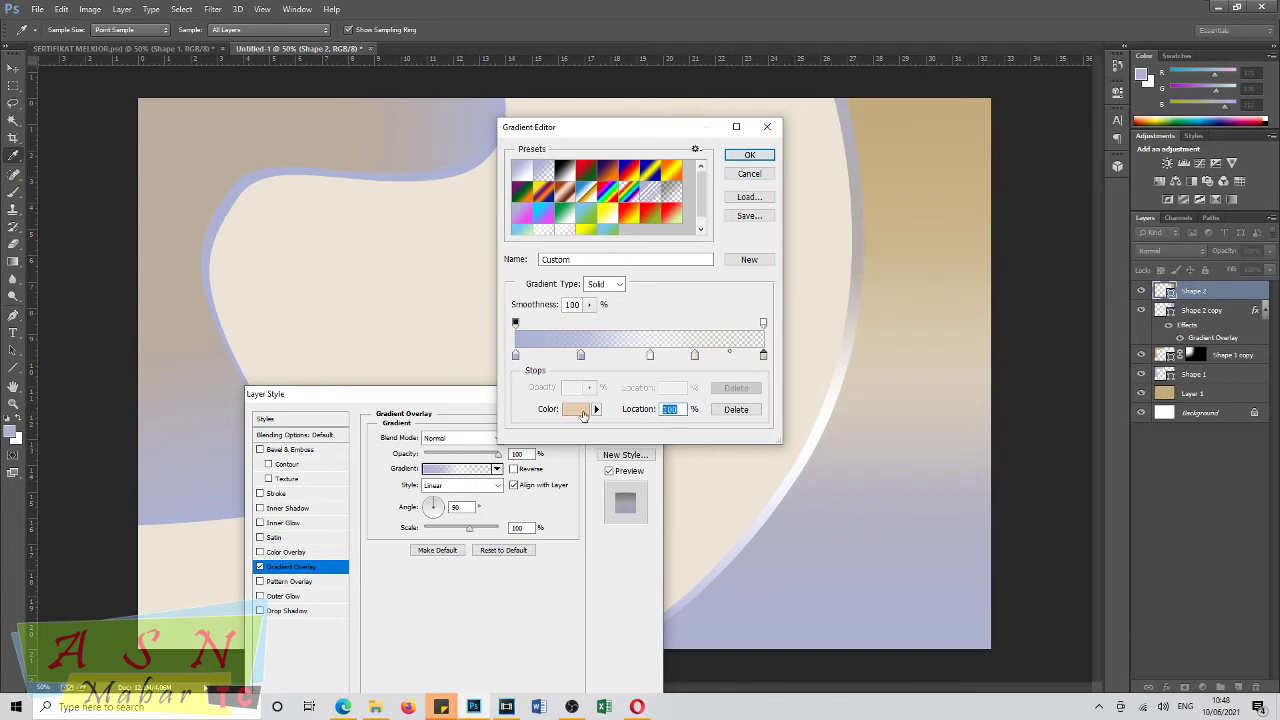
left_click(583, 414)
left_click_drag(590, 498, 572, 491)
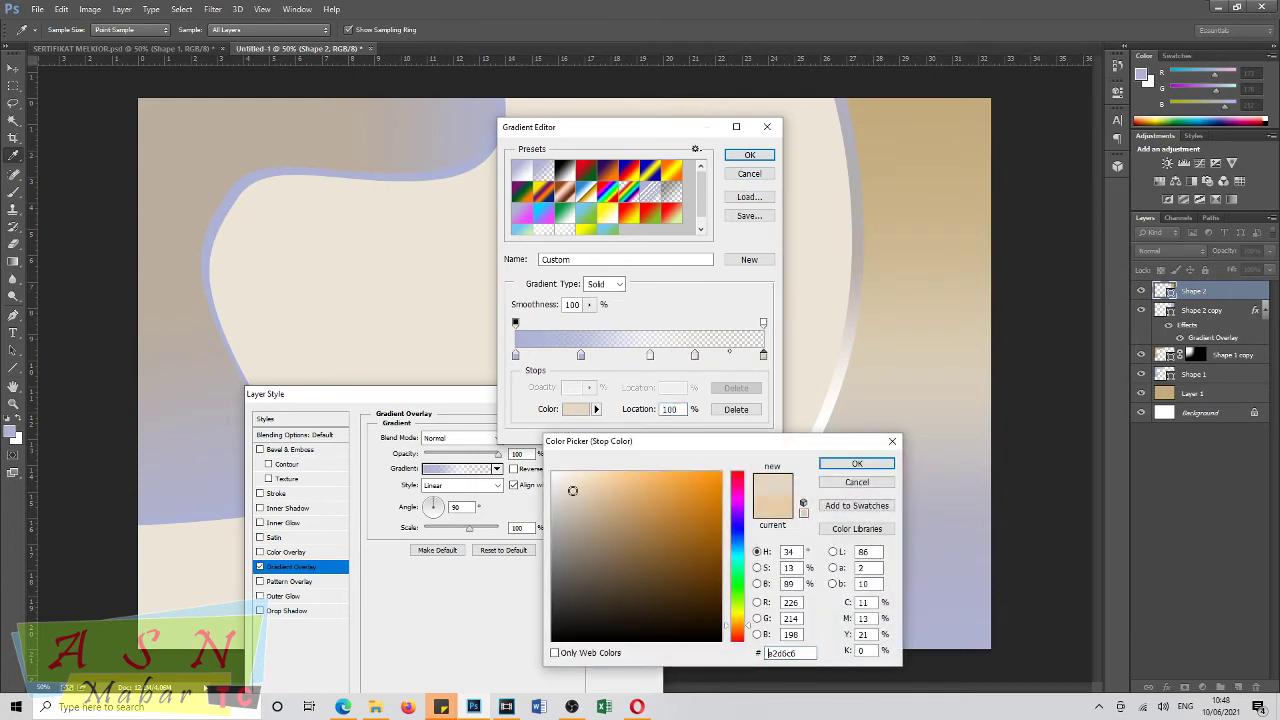
left_click(857, 463)
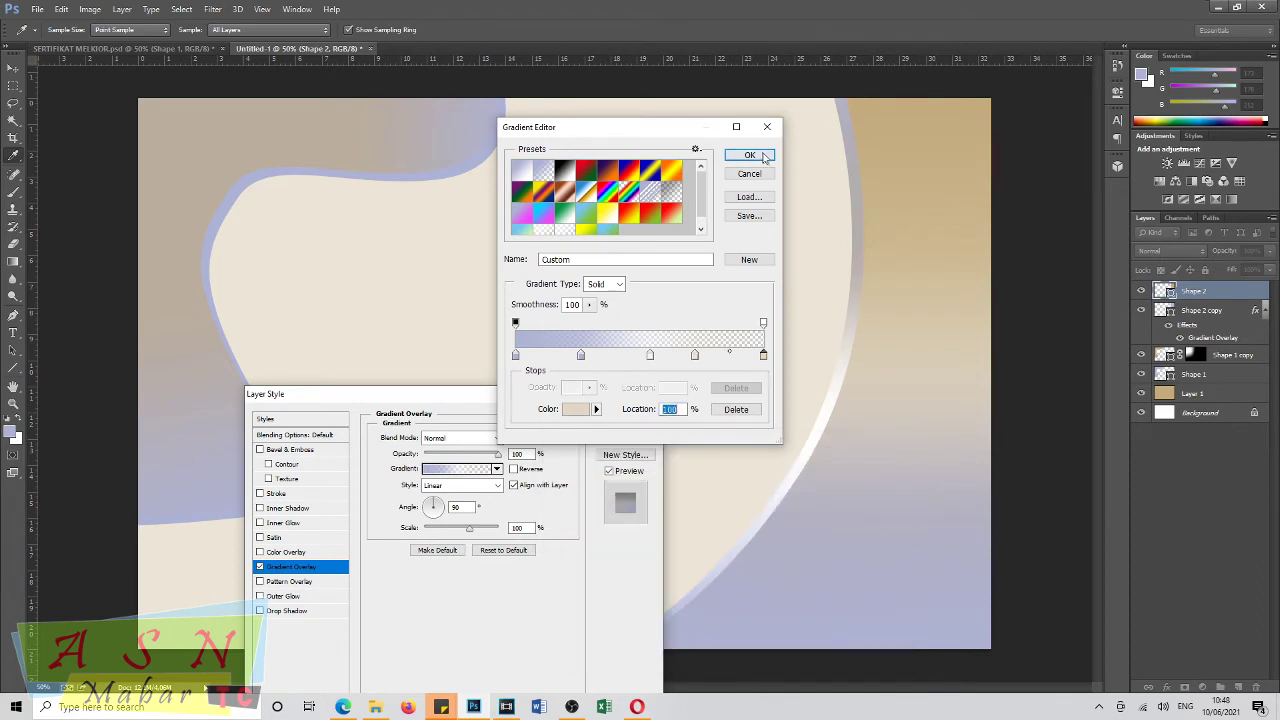
left_click(750, 156)
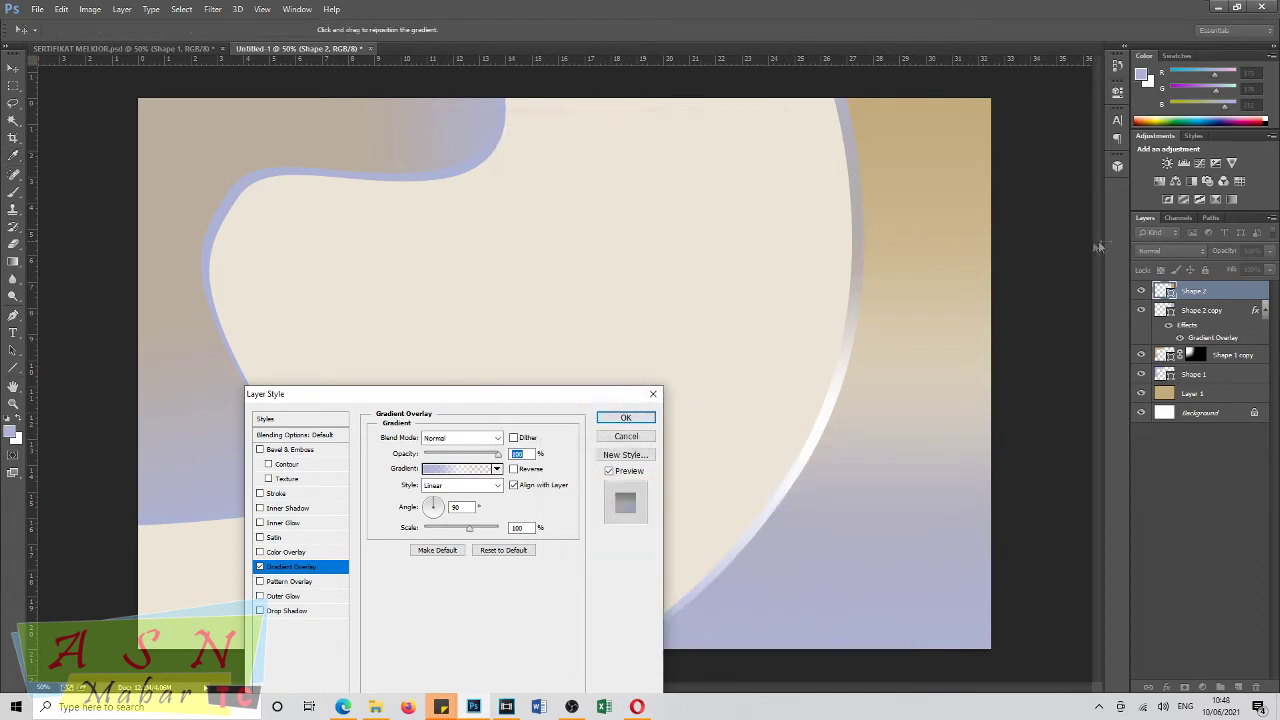
left_click(618, 420)
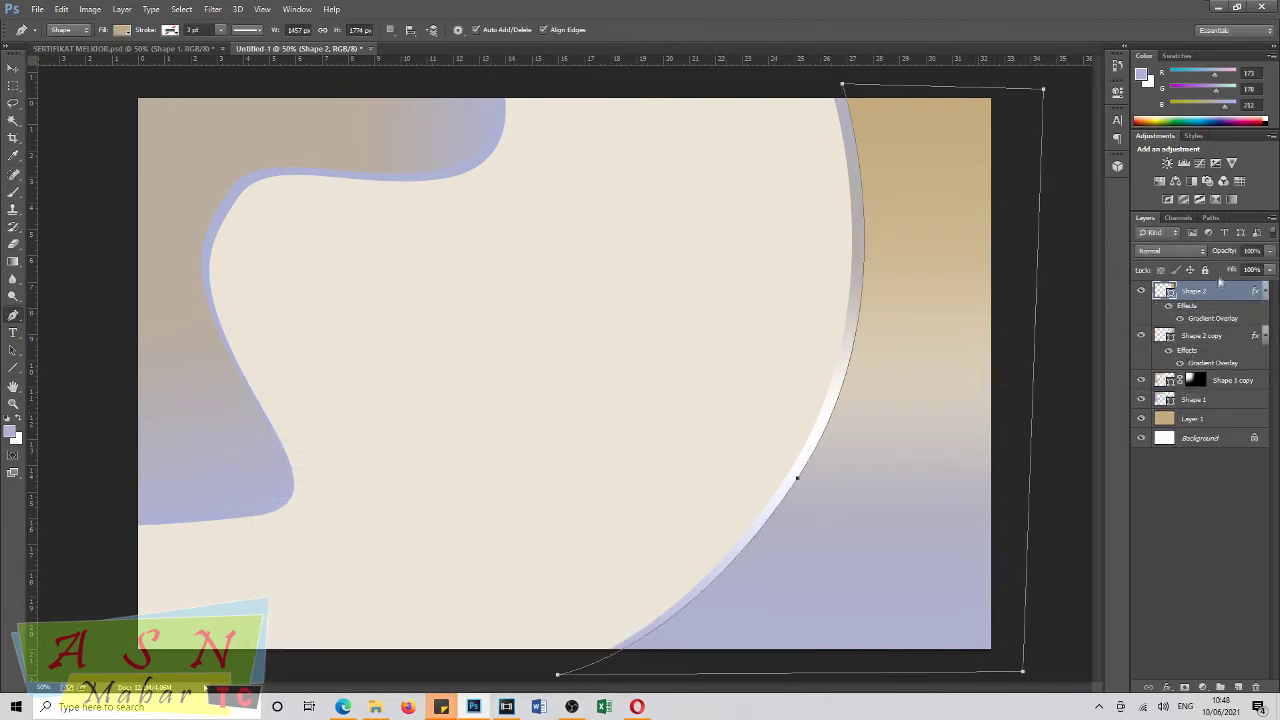
Lower Shape 2's layer opacity to 68%.
left_click(1221, 254)
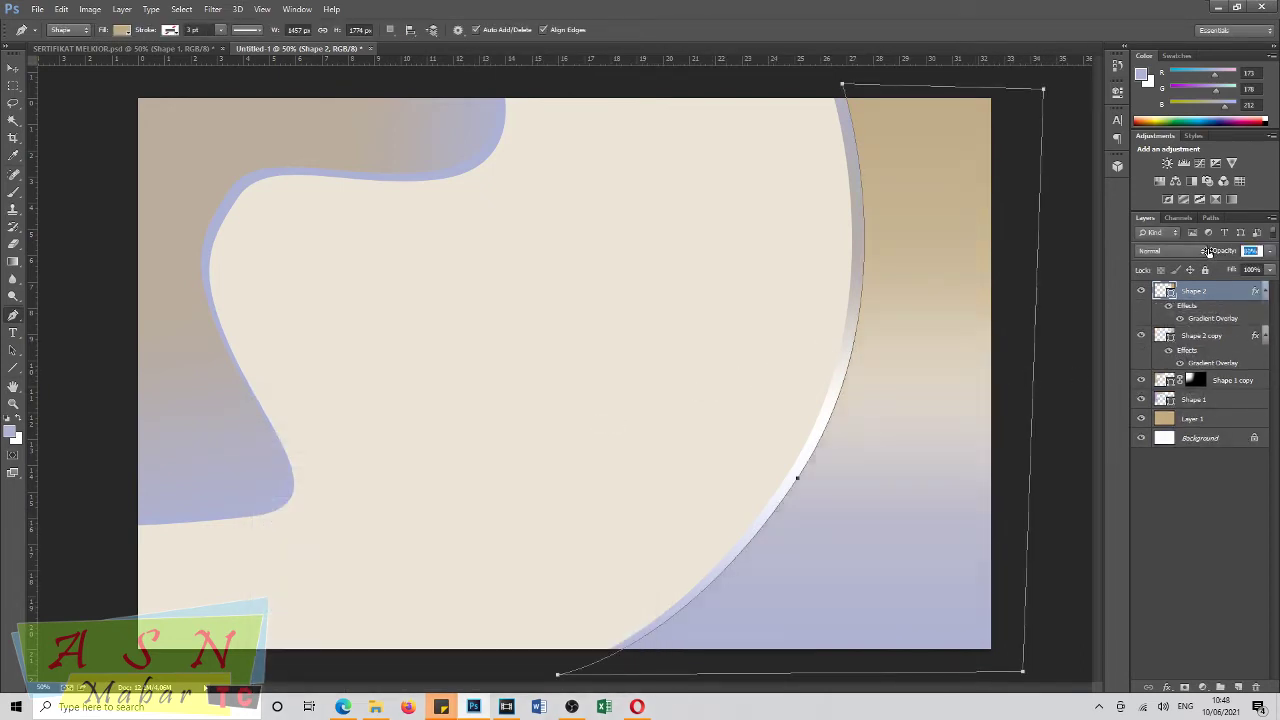
left_click_drag(1201, 252, 1199, 252)
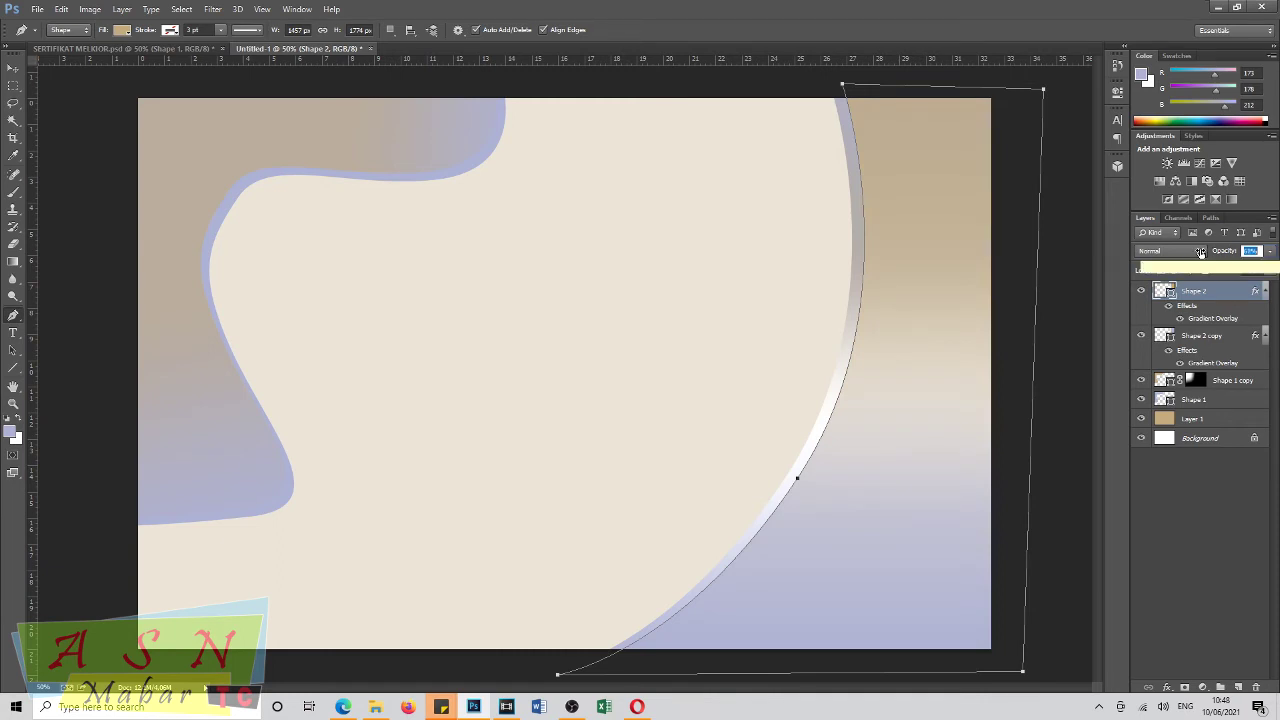
key("Return")
left_click(13, 68)
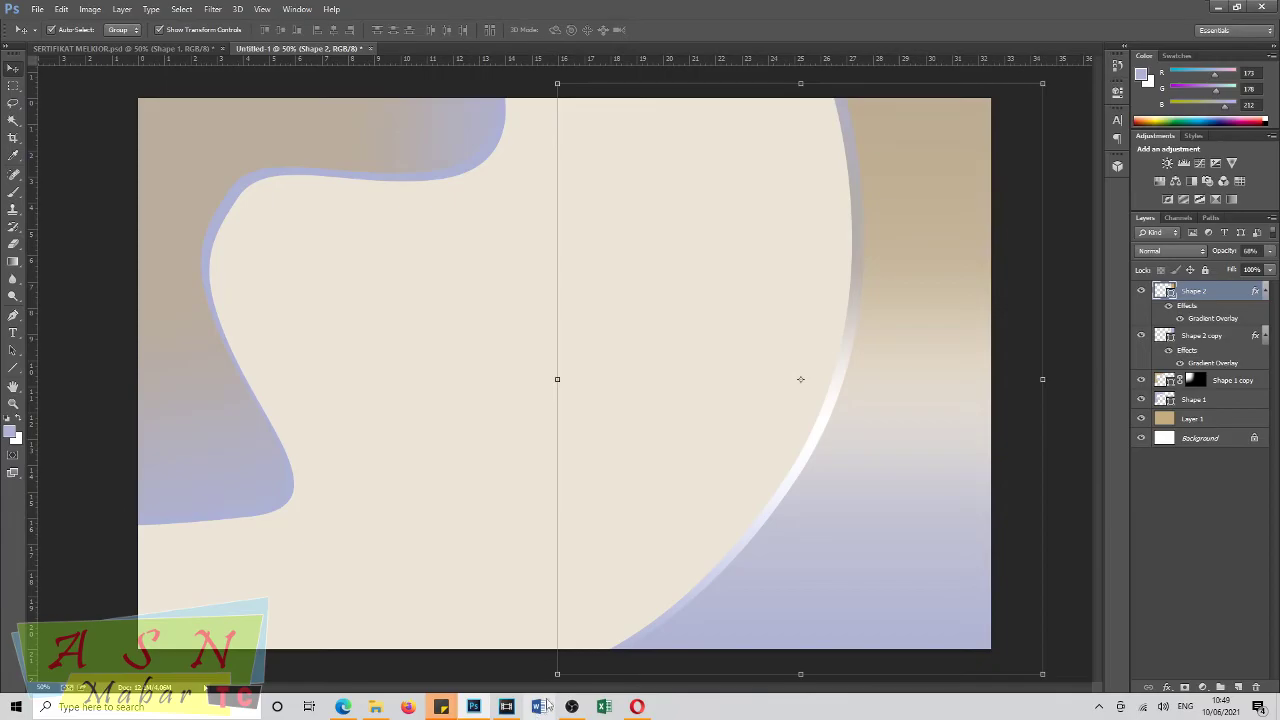
Place the lg pemda logo on the certificate, scaled to about 80% in the top-left corner.
left_click(376, 707)
left_click_drag(163, 128, 470, 48)
left_click_drag(541, 326, 209, 152)
key("ctrl+t")
left_click_drag(251, 225, 233, 200)
left_click_drag(220, 156, 220, 149)
key("Return")
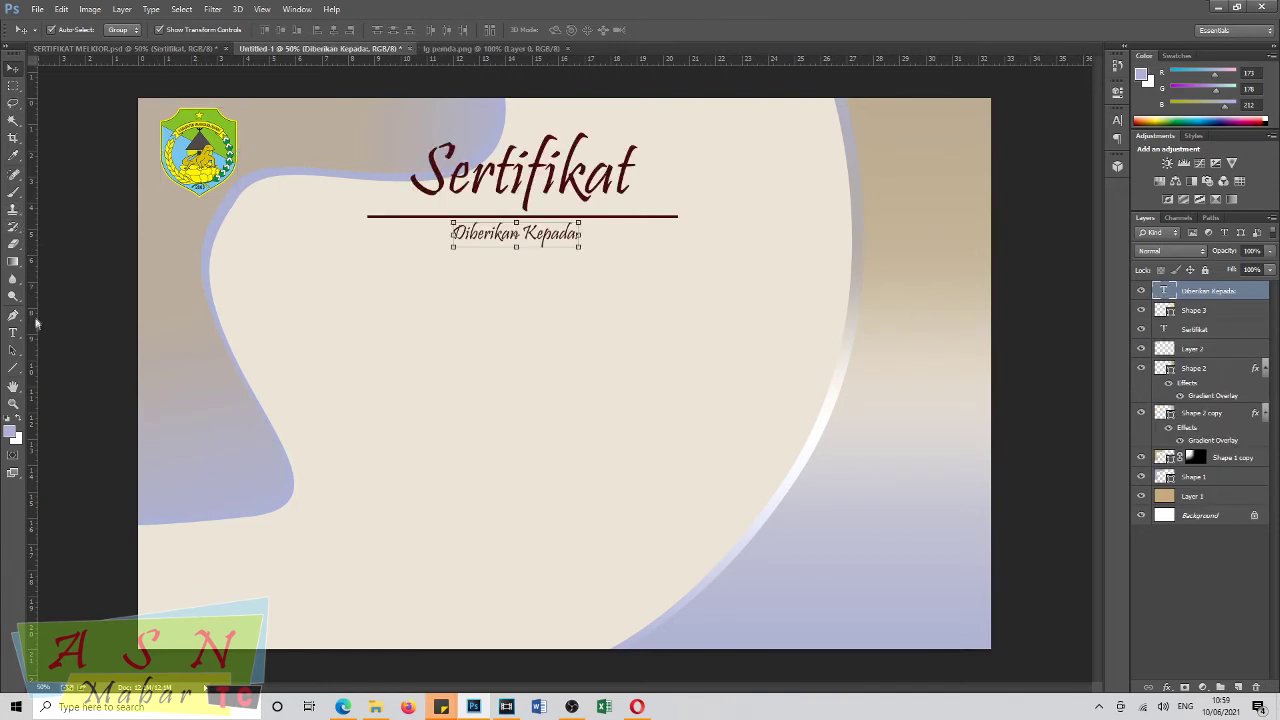
Type a 'Nama :' line with the recipient's name and 'Jurrusan : Administrasi Perkantoran' below 'Diberikan Kepada:'.
key("t")
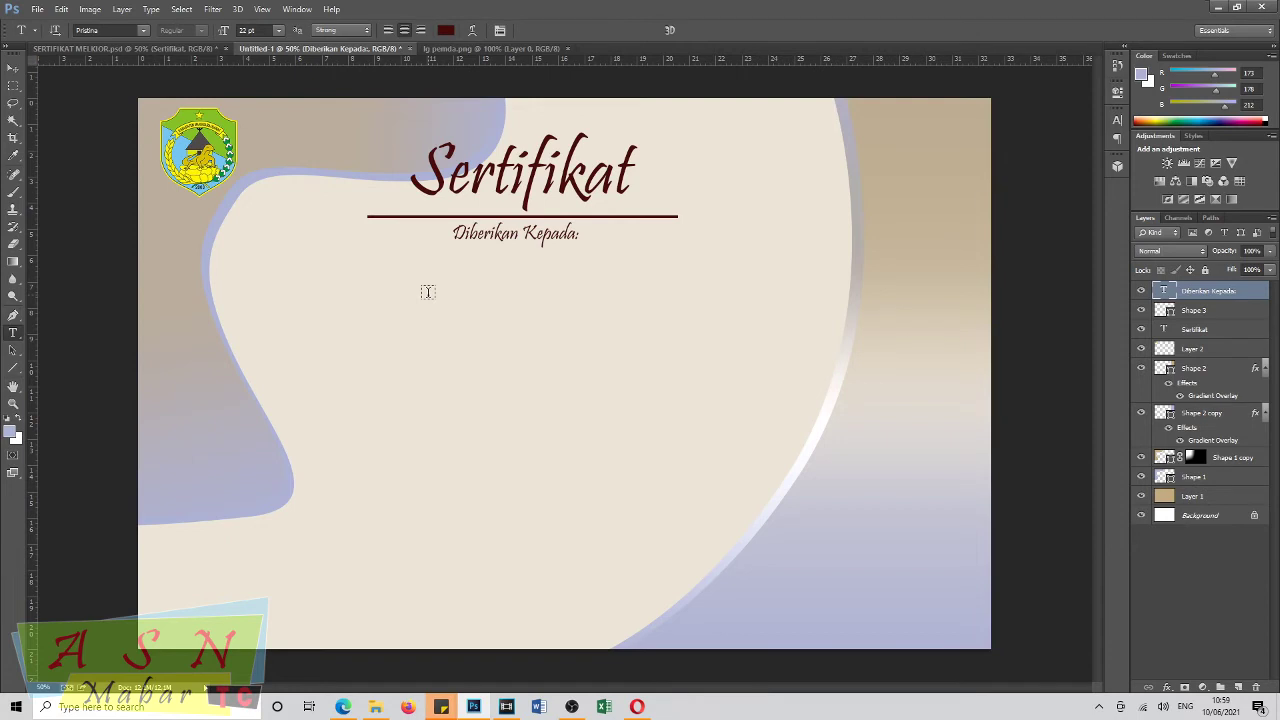
left_click(427, 291)
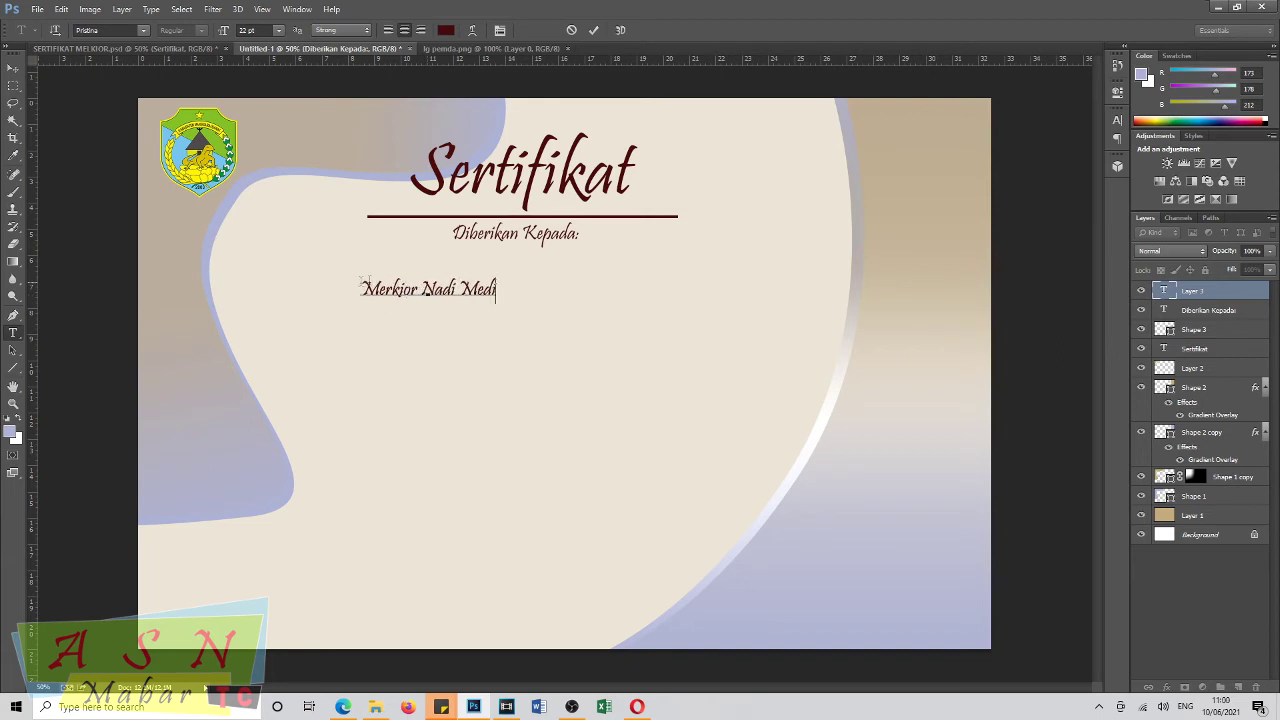
left_click(360, 288)
type("Nama :")
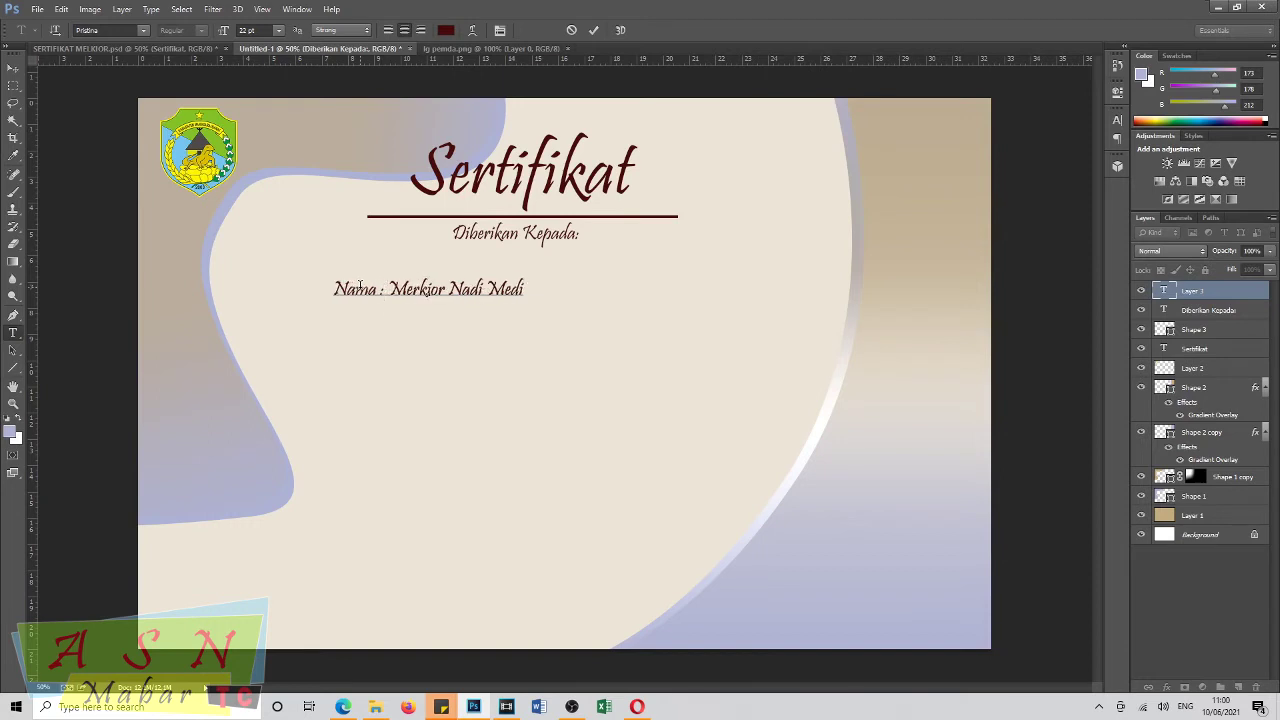
left_click_drag(410, 320, 499, 306)
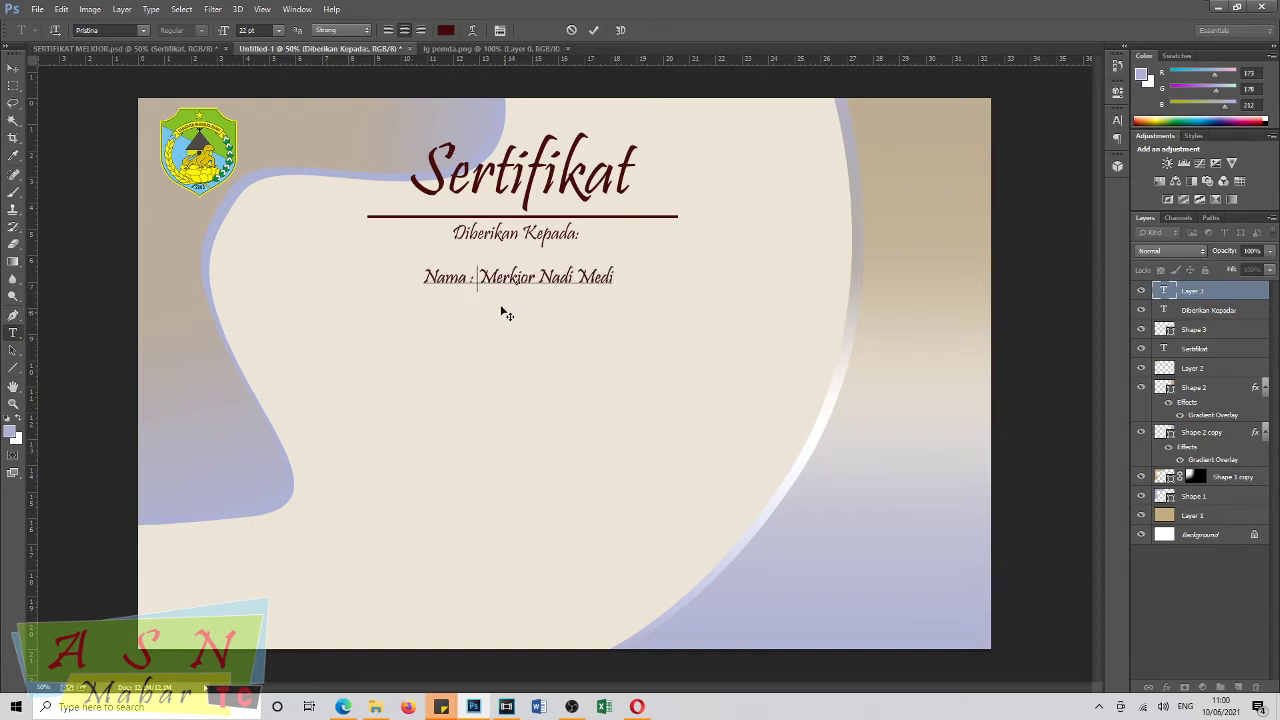
left_click(617, 277)
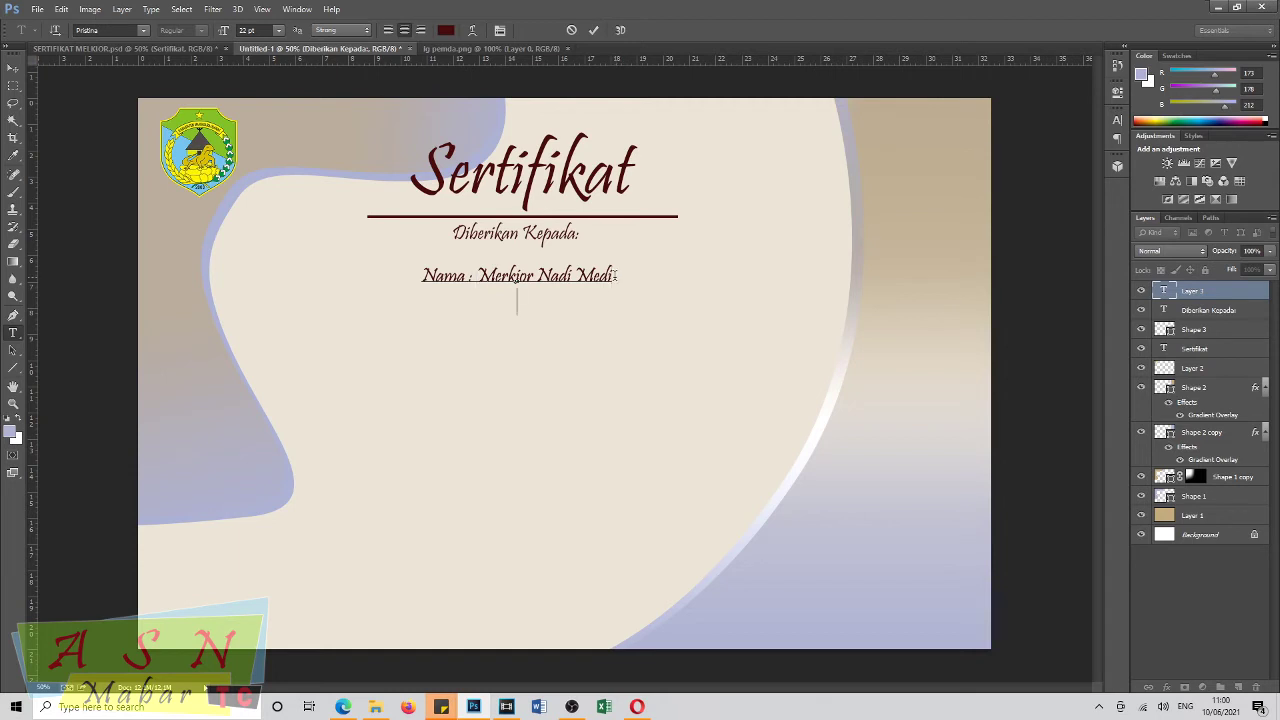
type("Jur")
type("r")
type("usan")
type(" :")
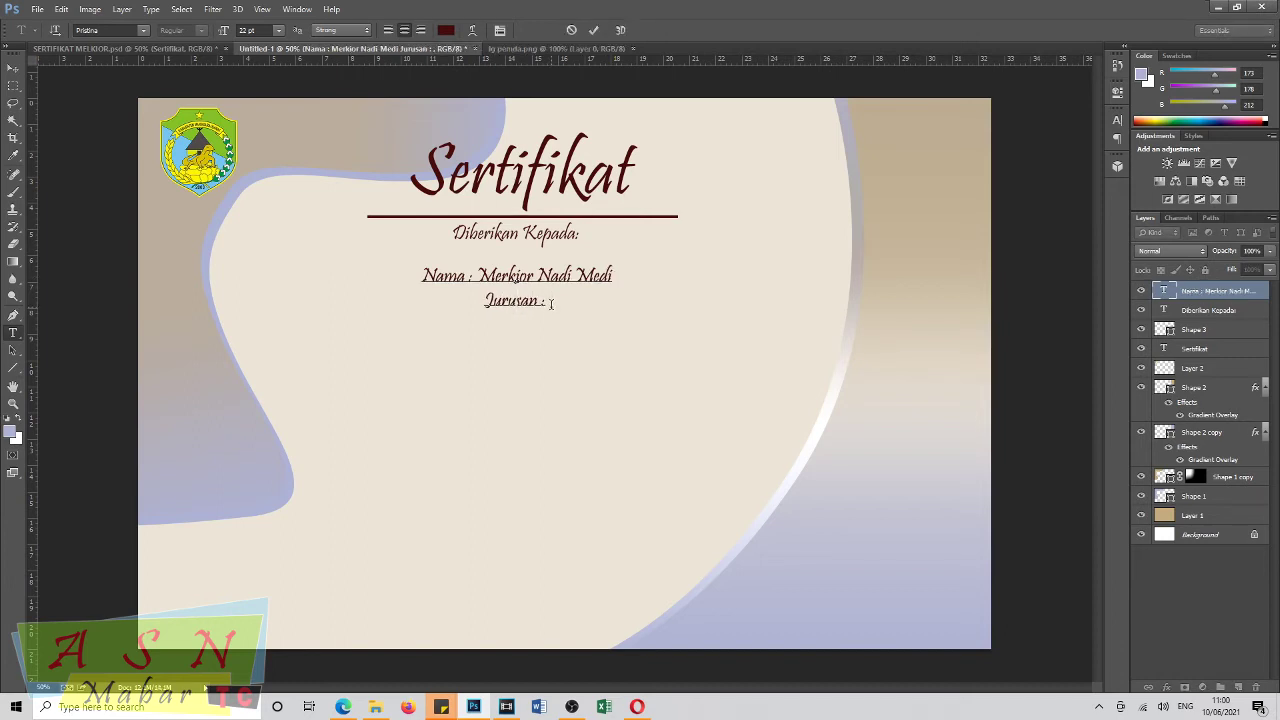
type(" Adminis")
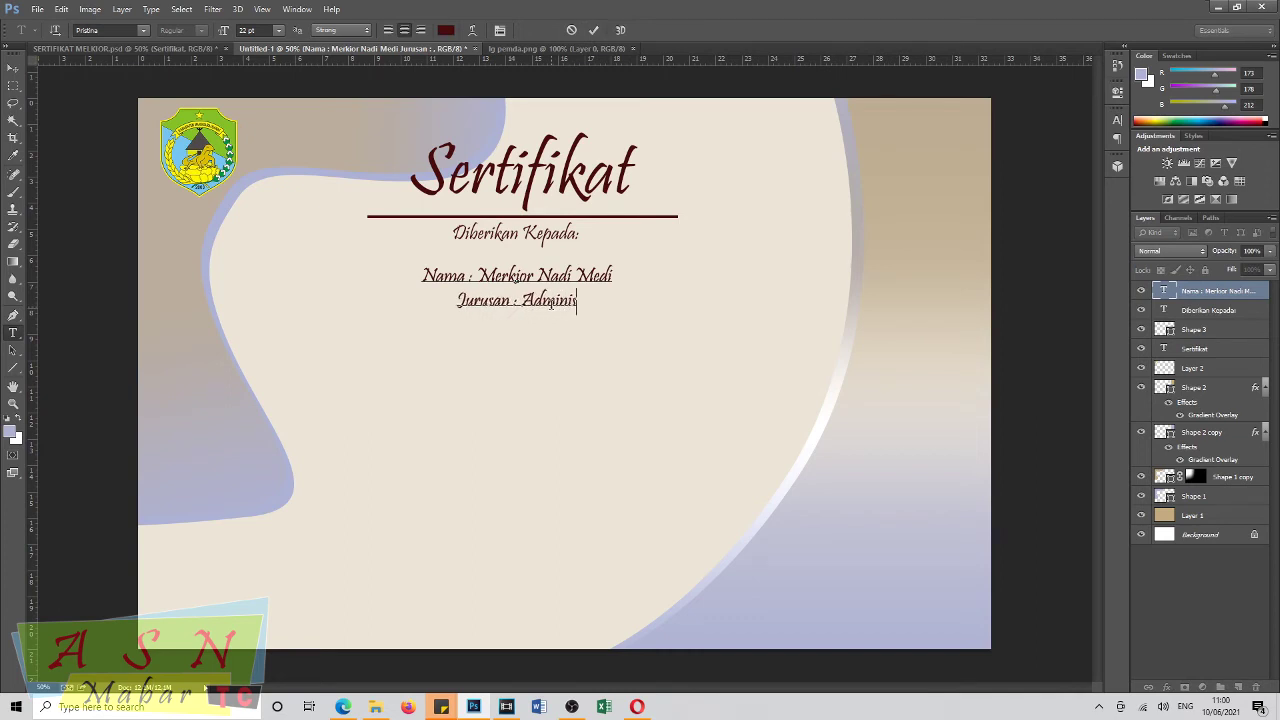
type("trasi Perk")
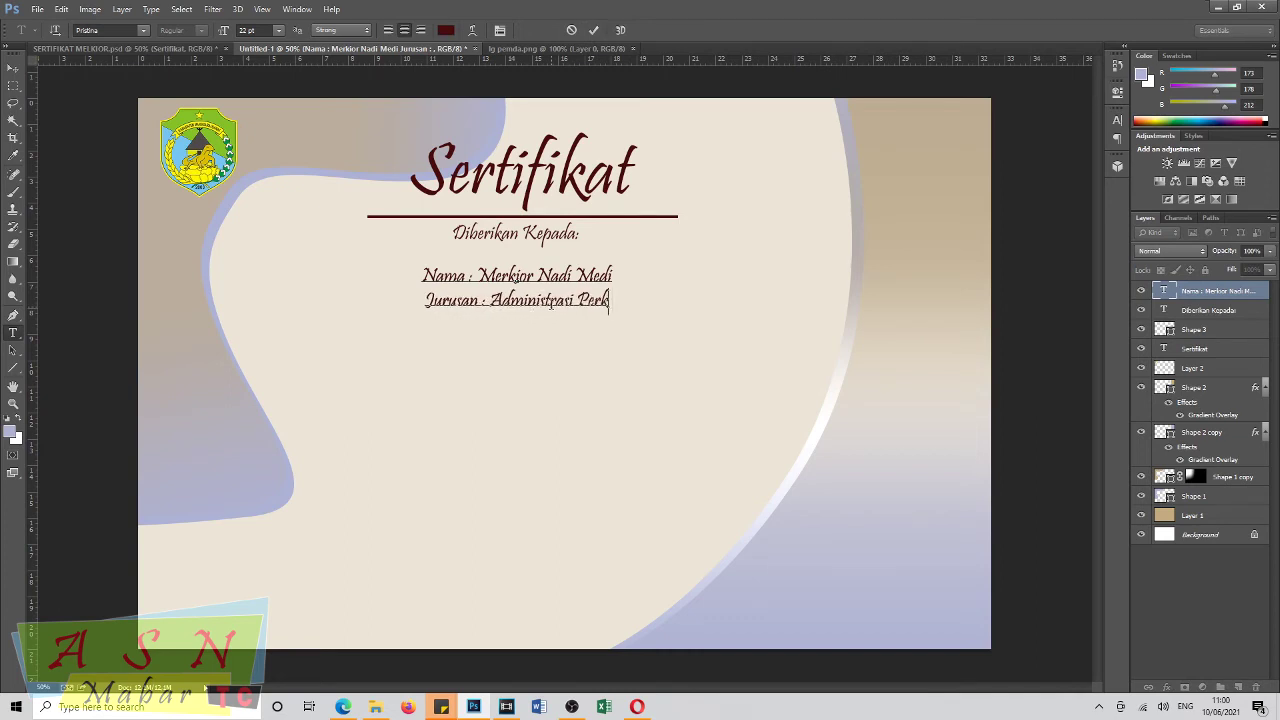
type("antoran")
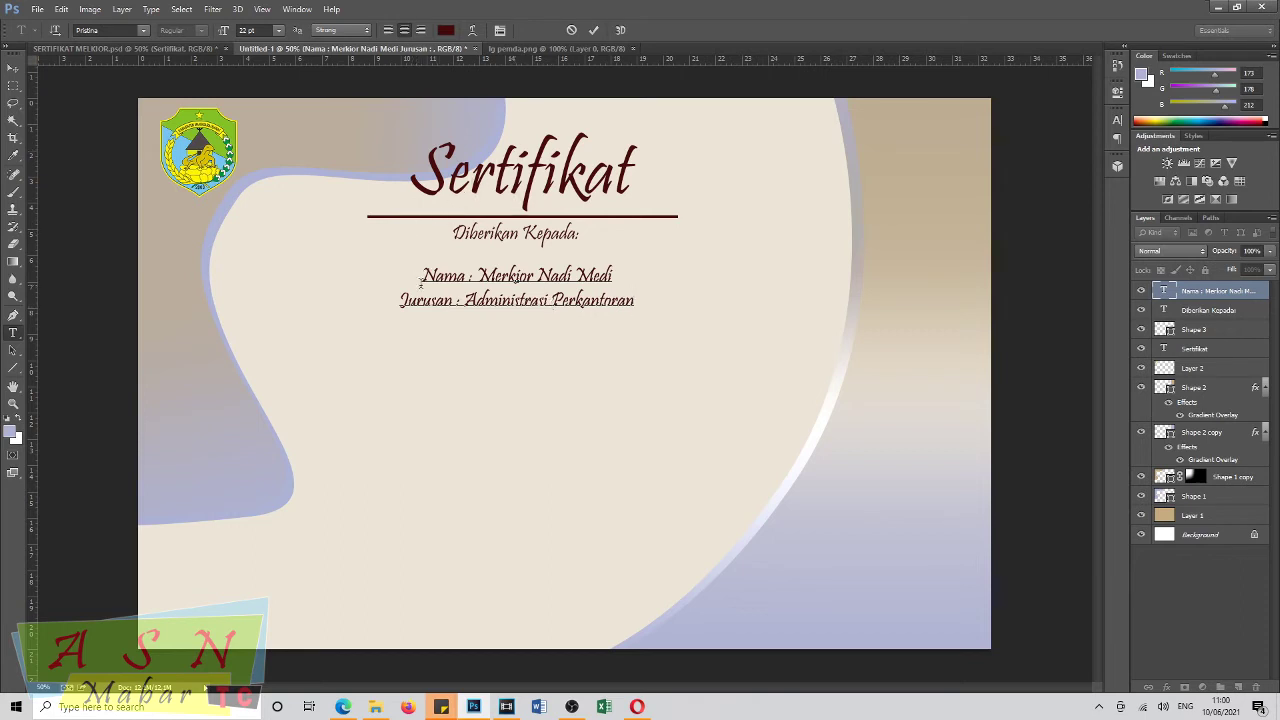
Left-align both lines, enlarge them to 30 pt and shift the block into place.
left_click_drag(424, 283, 654, 323)
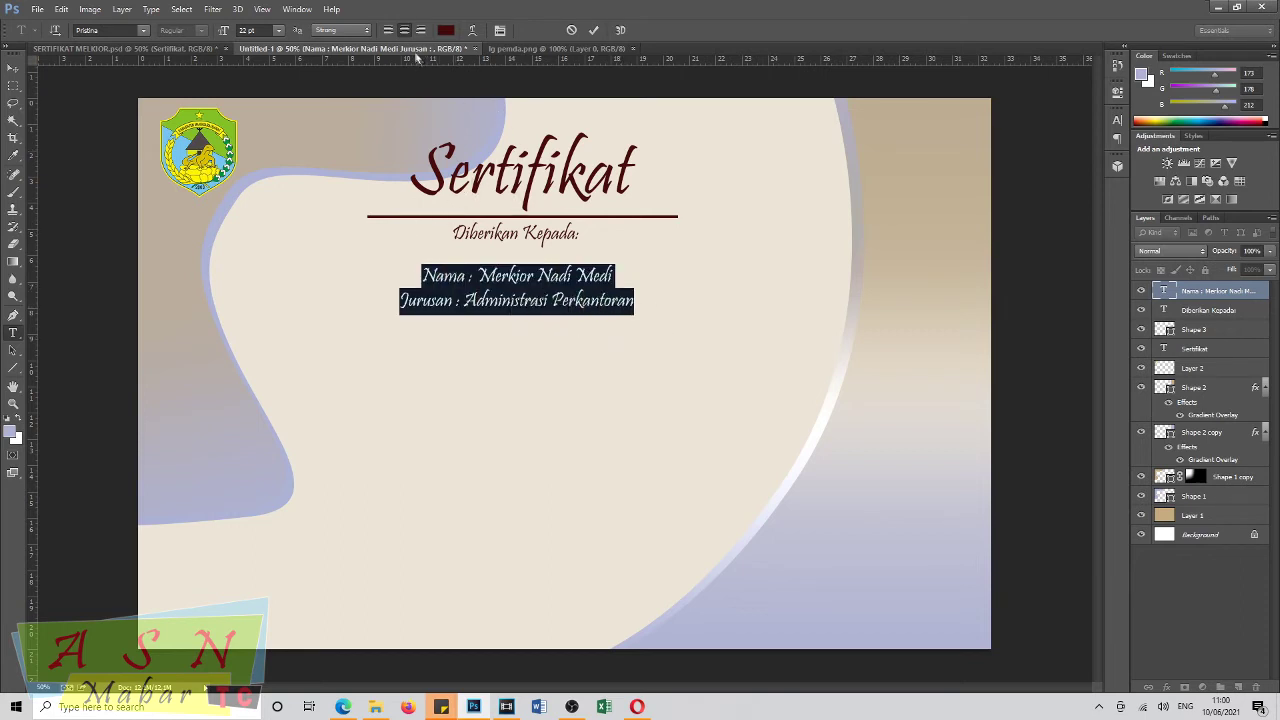
left_click(388, 30)
left_click_drag(534, 346, 457, 340)
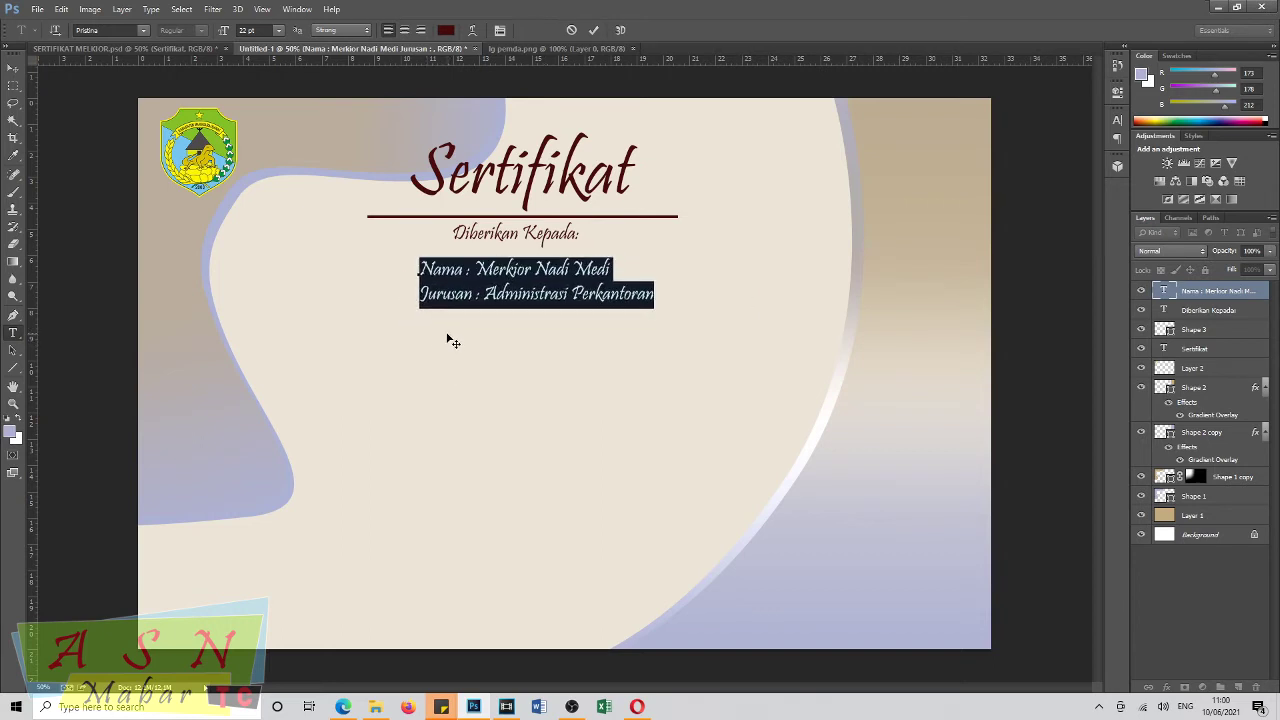
left_click_drag(227, 32, 231, 33)
left_click_drag(509, 406, 485, 399)
left_click(13, 68)
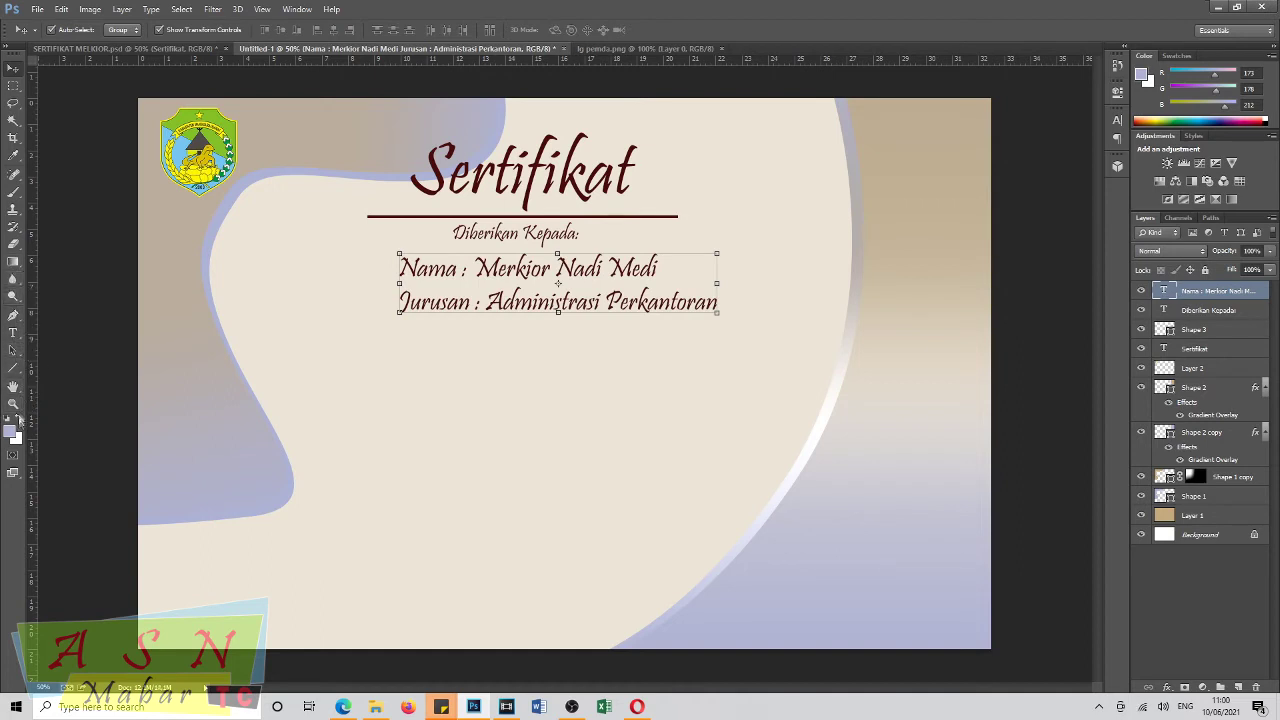
Draw a tan 351×458 px rounded rectangle left of the name lines, then bring up File Explorer.
left_click(16, 368)
right_click(16, 368)
left_click(55, 366)
right_click(16, 368)
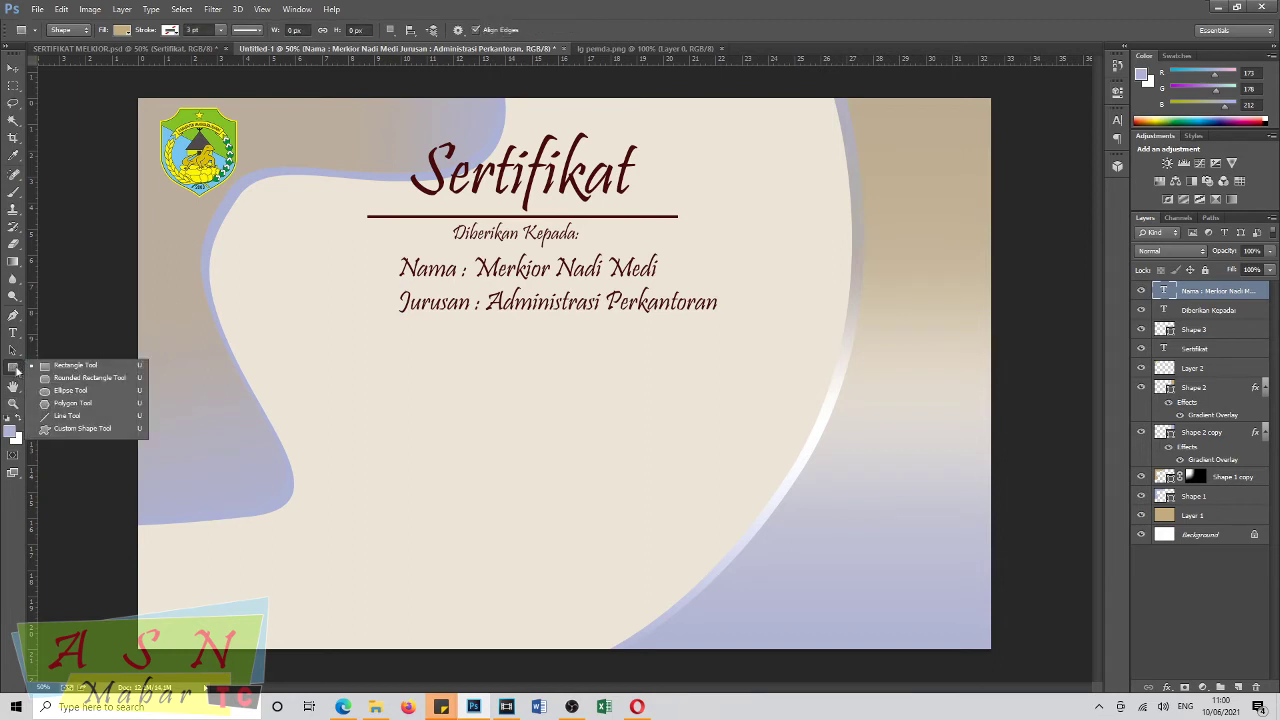
left_click(80, 382)
left_click_drag(249, 231, 363, 382)
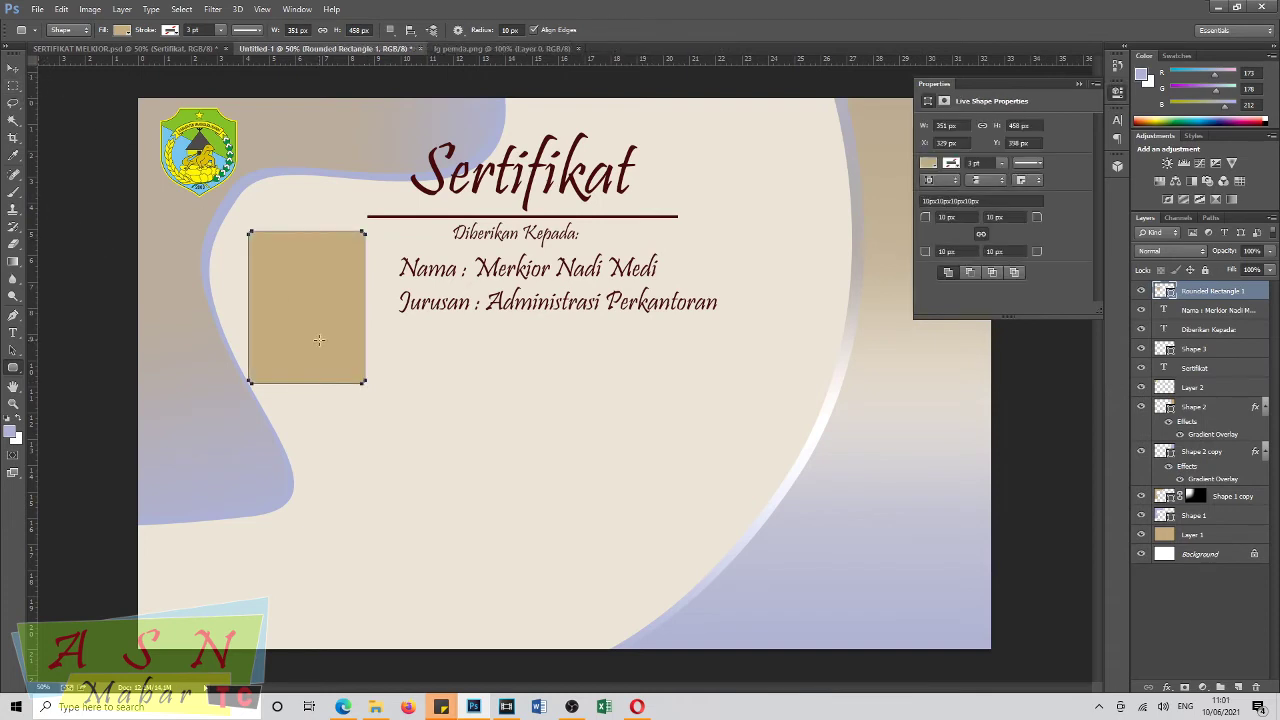
left_click(13, 68)
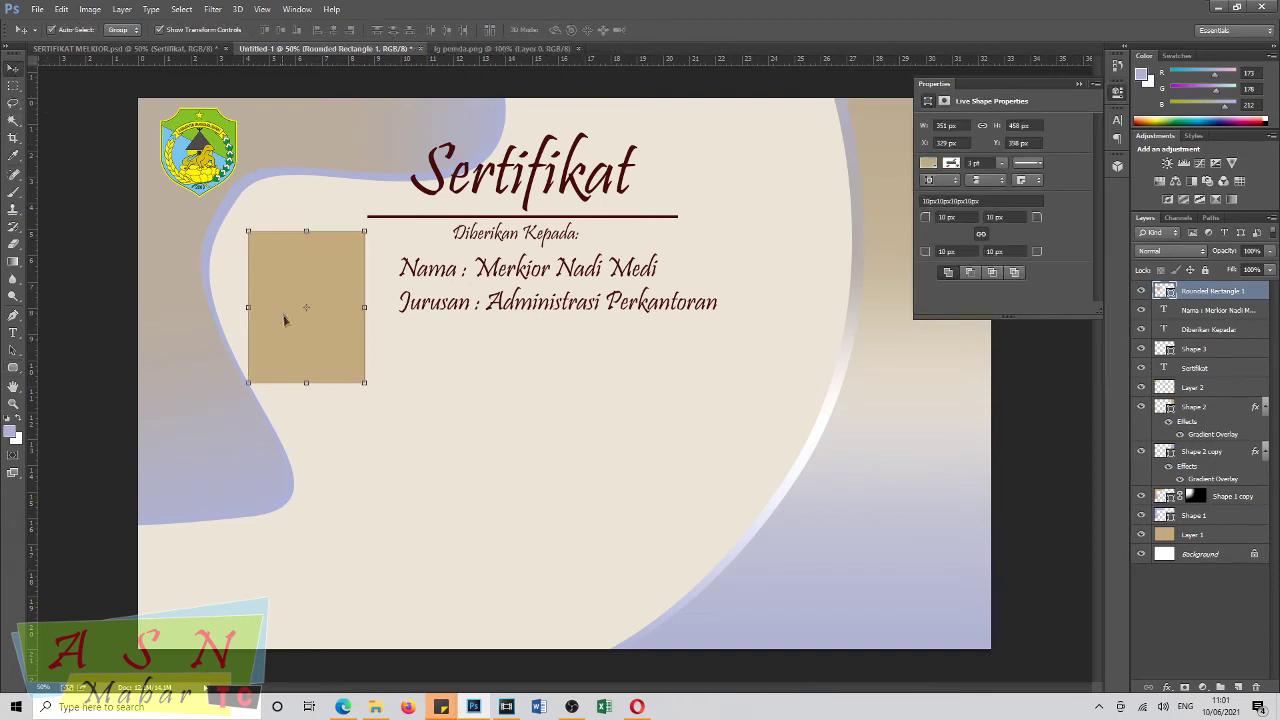
left_click_drag(312, 353, 330, 348)
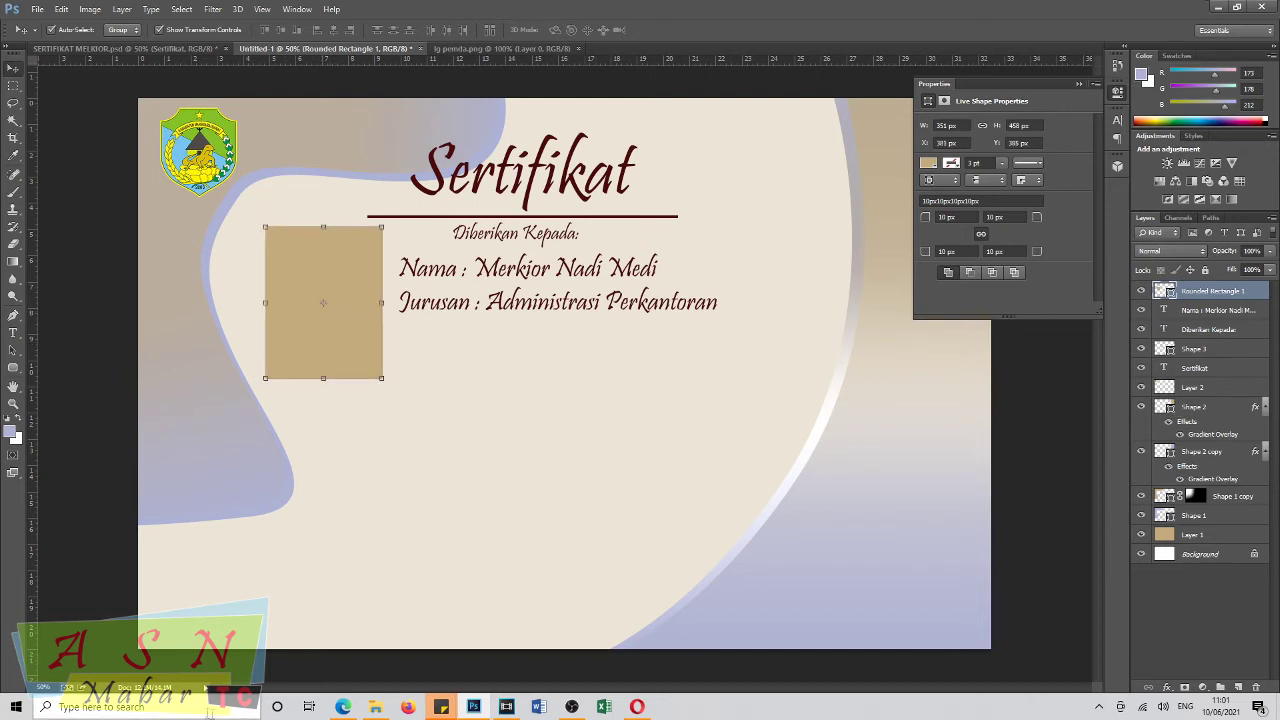
left_click(375, 707)
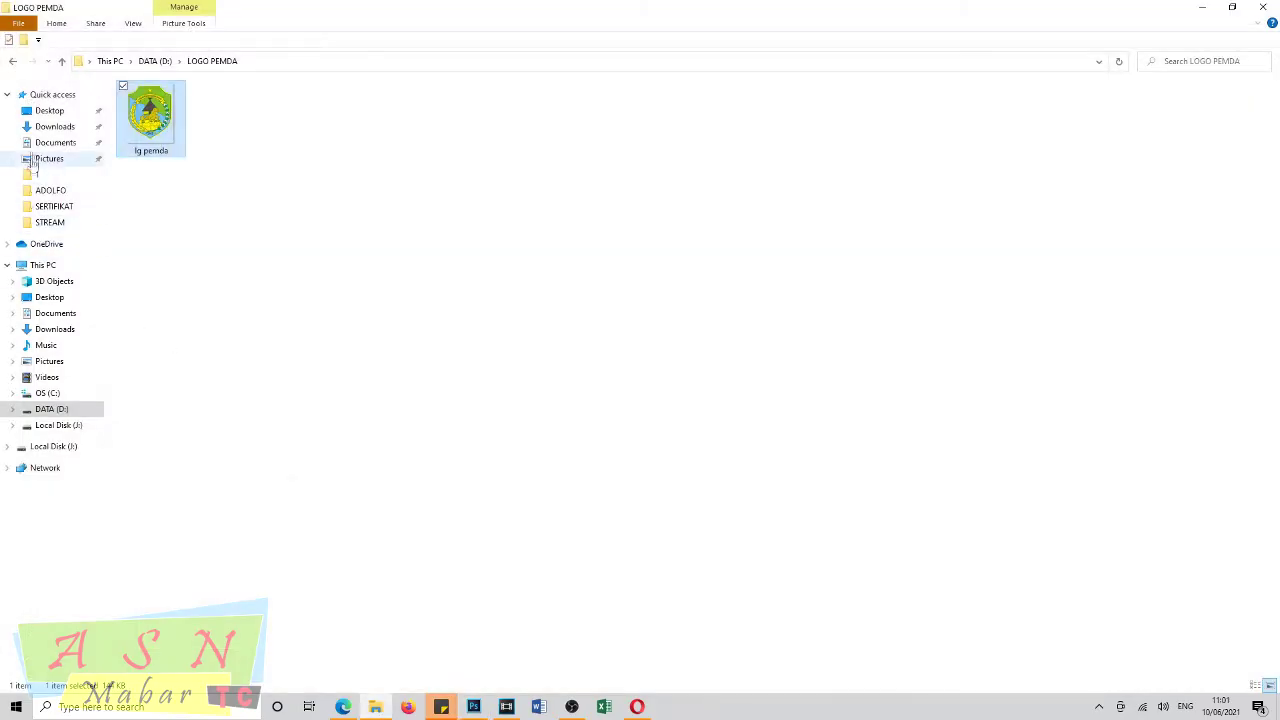
Open the student's portrait photo from the ADOLFO folder in Photoshop.
left_click(75, 193)
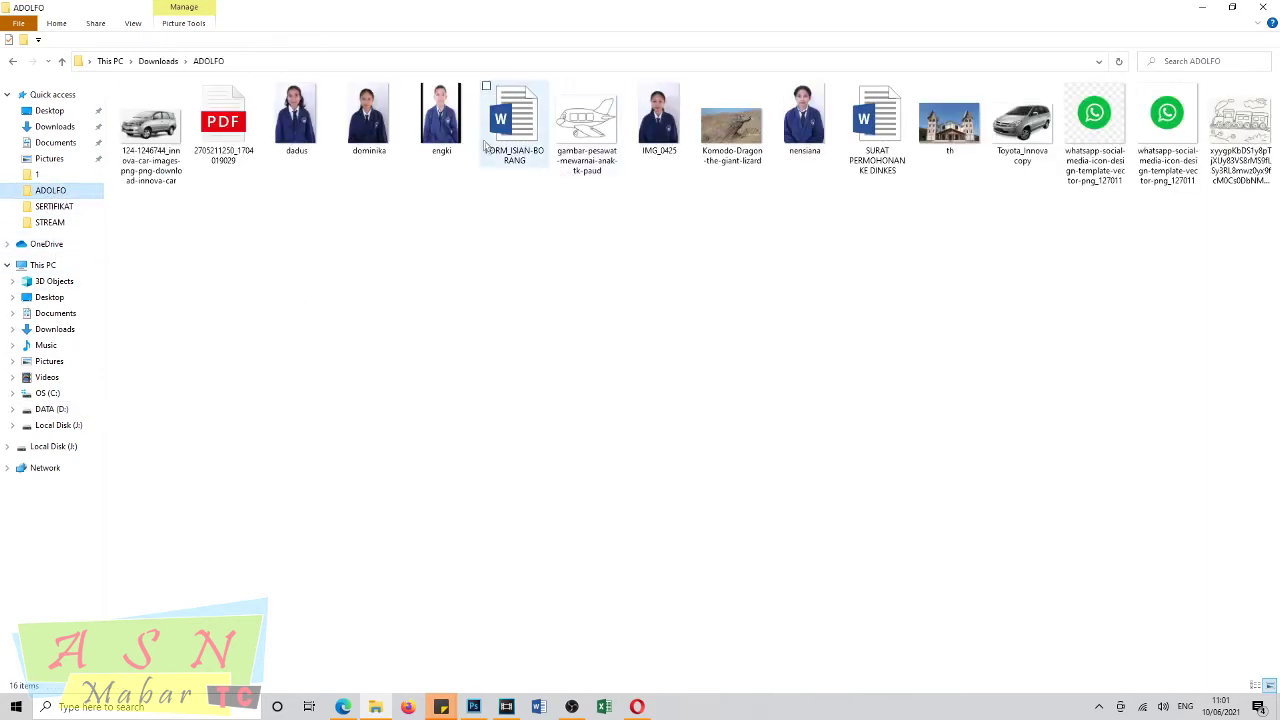
left_click_drag(446, 115, 644, 54)
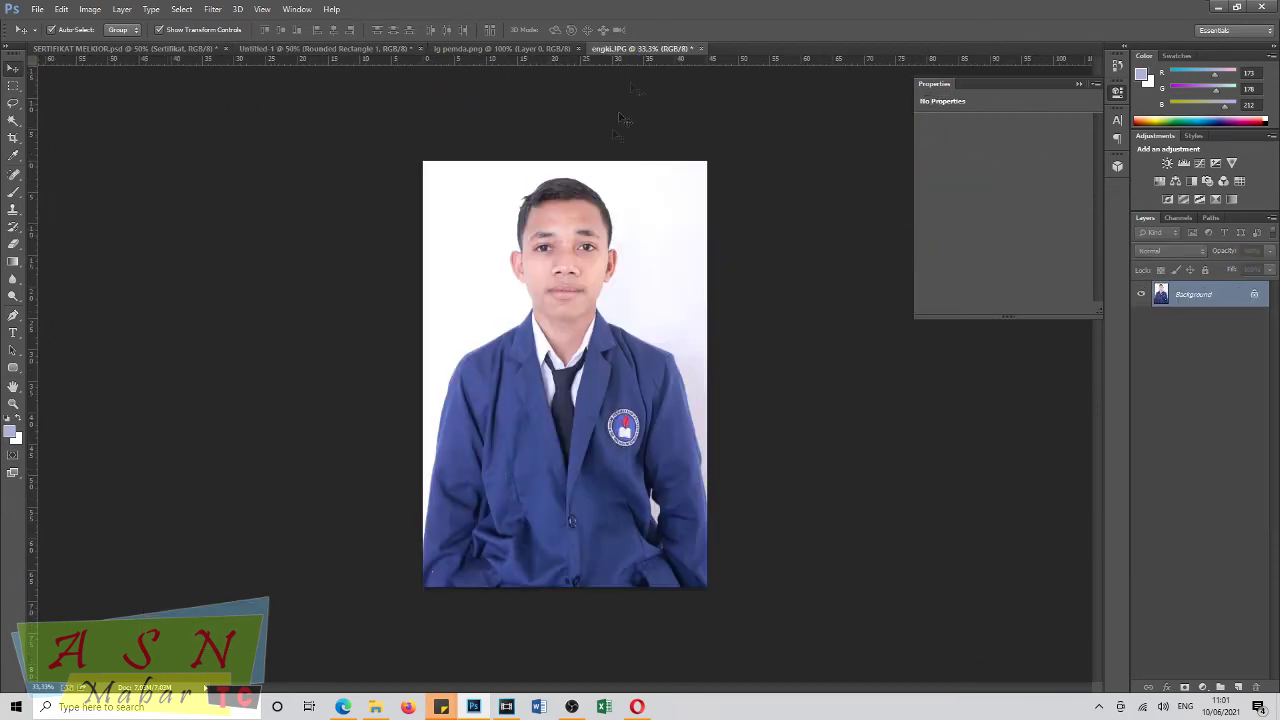
Drop the portrait onto the certificate and shrink it over the tan rounded rectangle.
left_click_drag(315, 48, 350, 308)
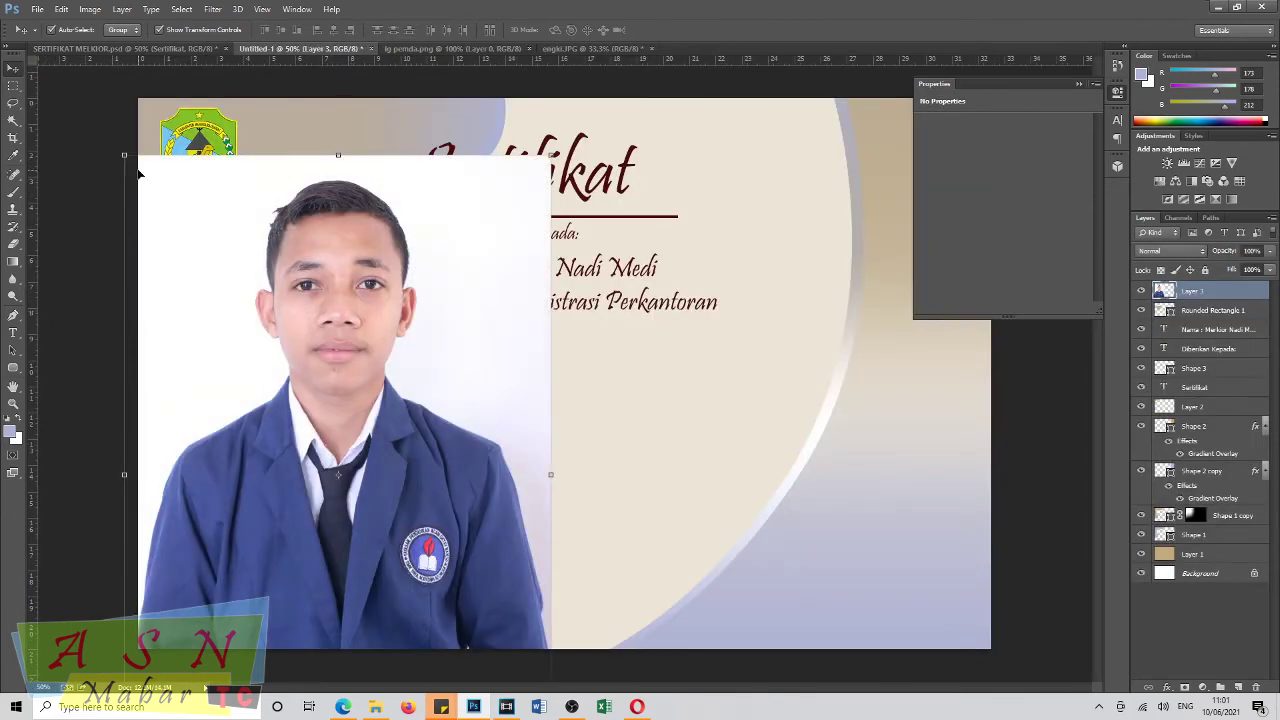
left_click_drag(124, 155, 340, 297)
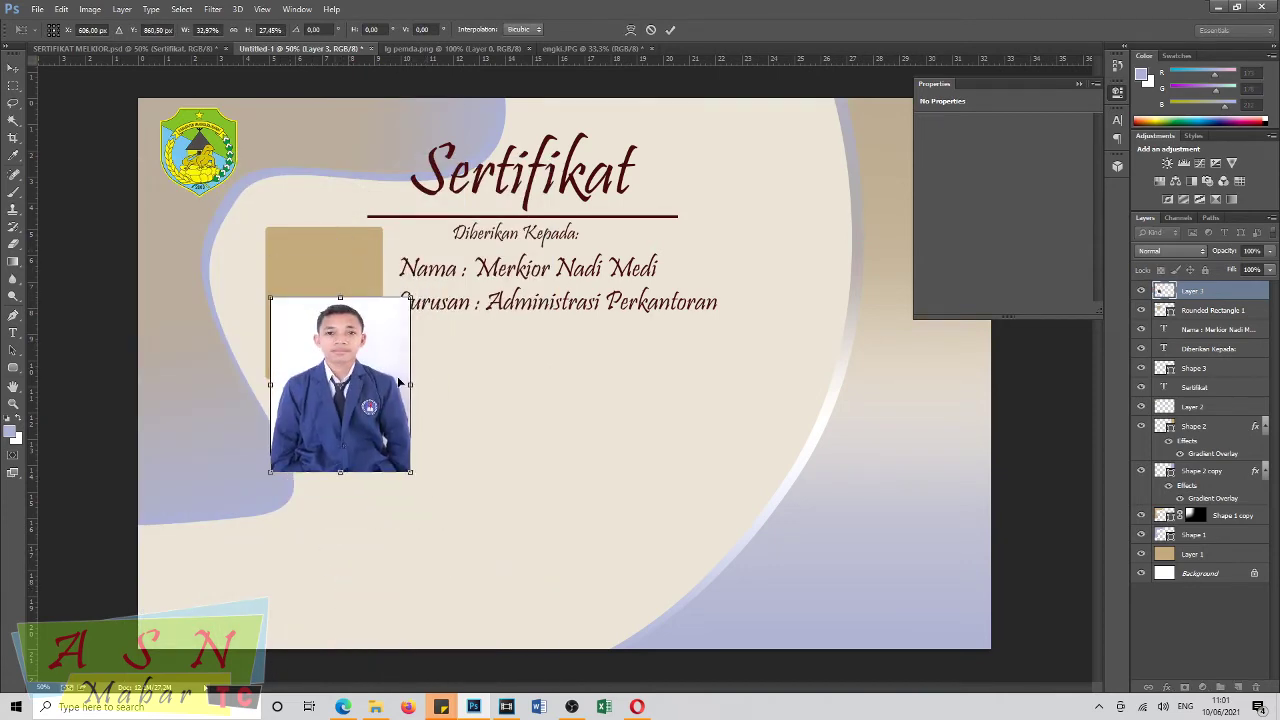
left_click_drag(411, 439, 366, 338)
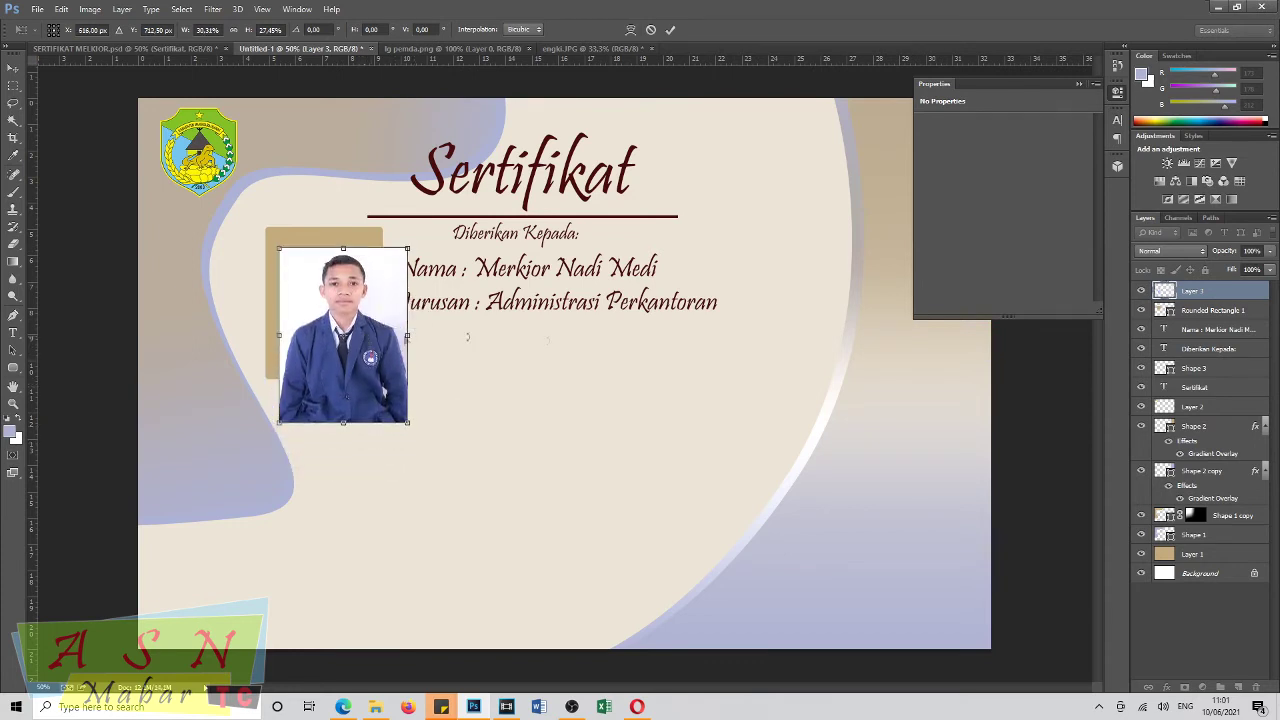
key("Return")
Clip the portrait into the rounded rectangle and nudge it into position within the frame.
right_click(1210, 292)
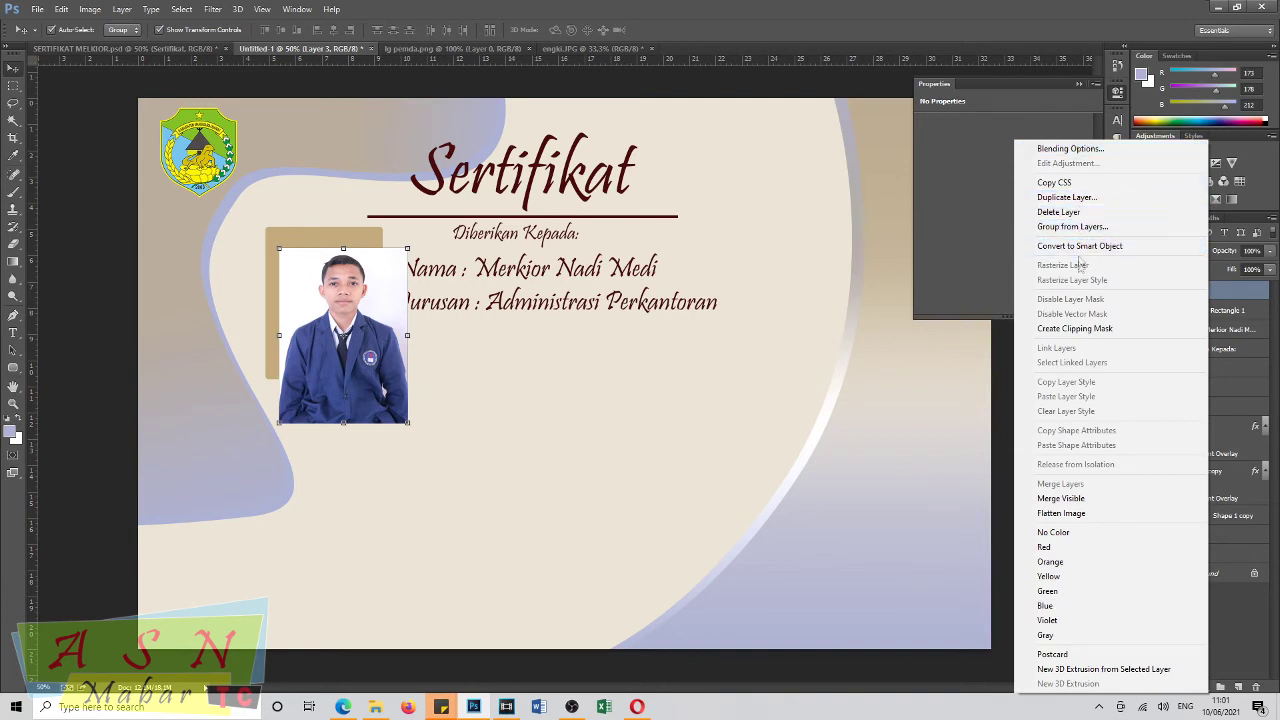
left_click(1075, 328)
left_click_drag(345, 320, 323, 299)
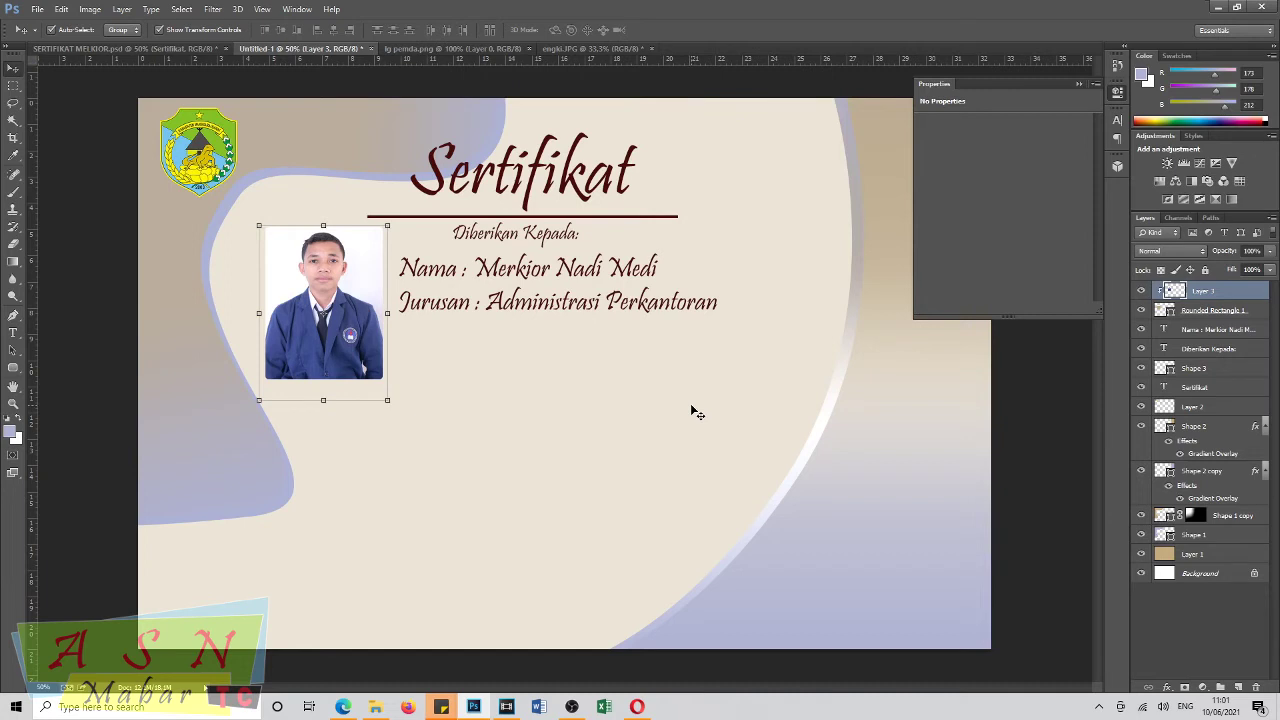
key("Right")
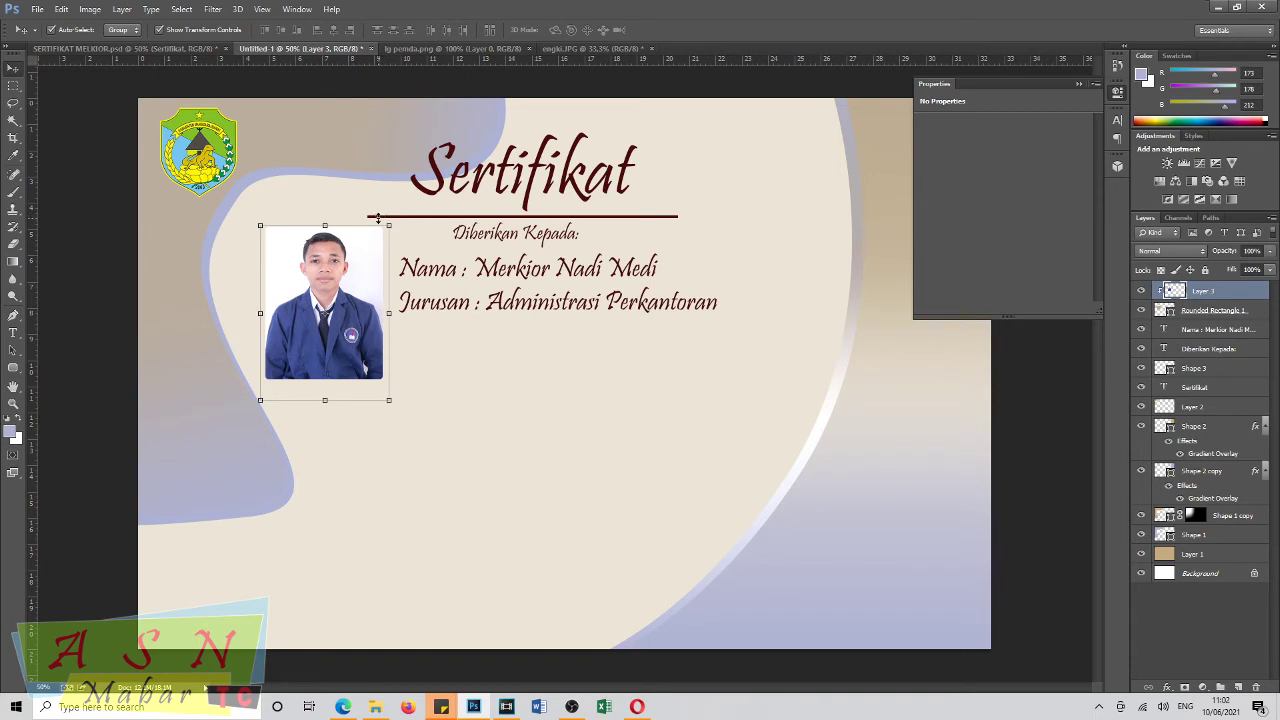
Compare against the SERTIFIKAT MELKIOR.psd reference, then shrink the portrait photo to about 78% width.
left_click(124, 50)
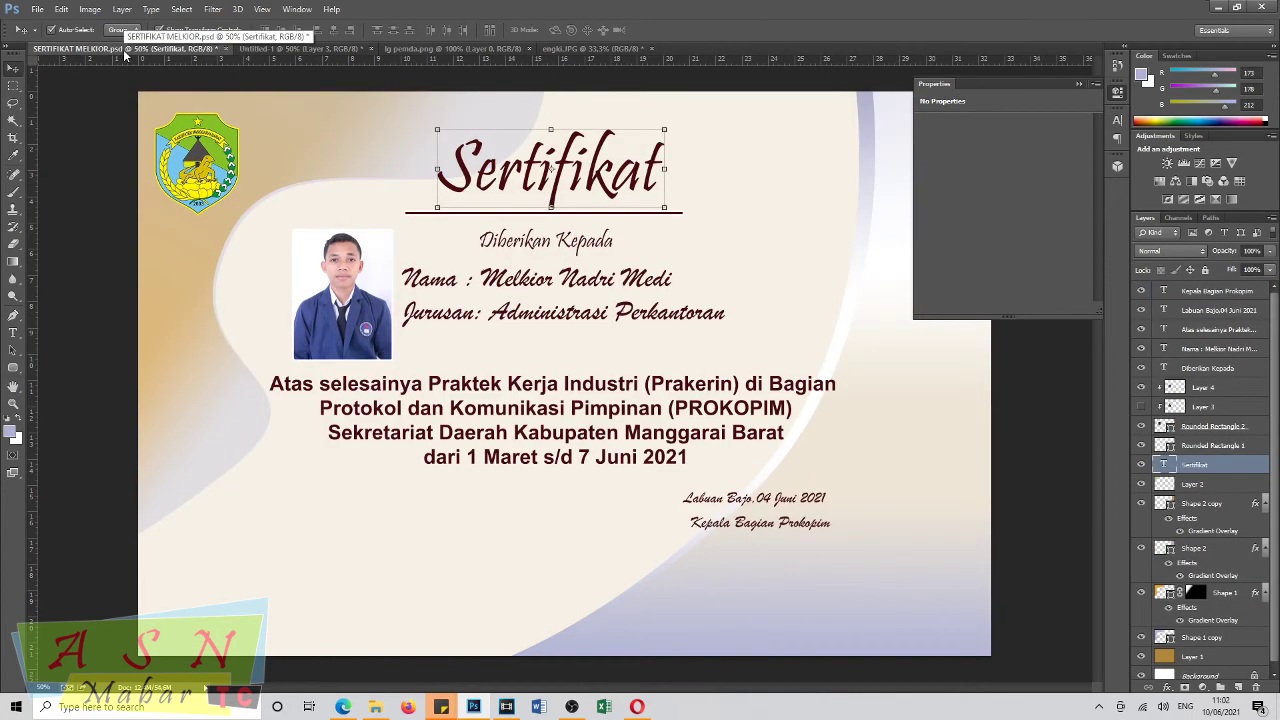
left_click(330, 49)
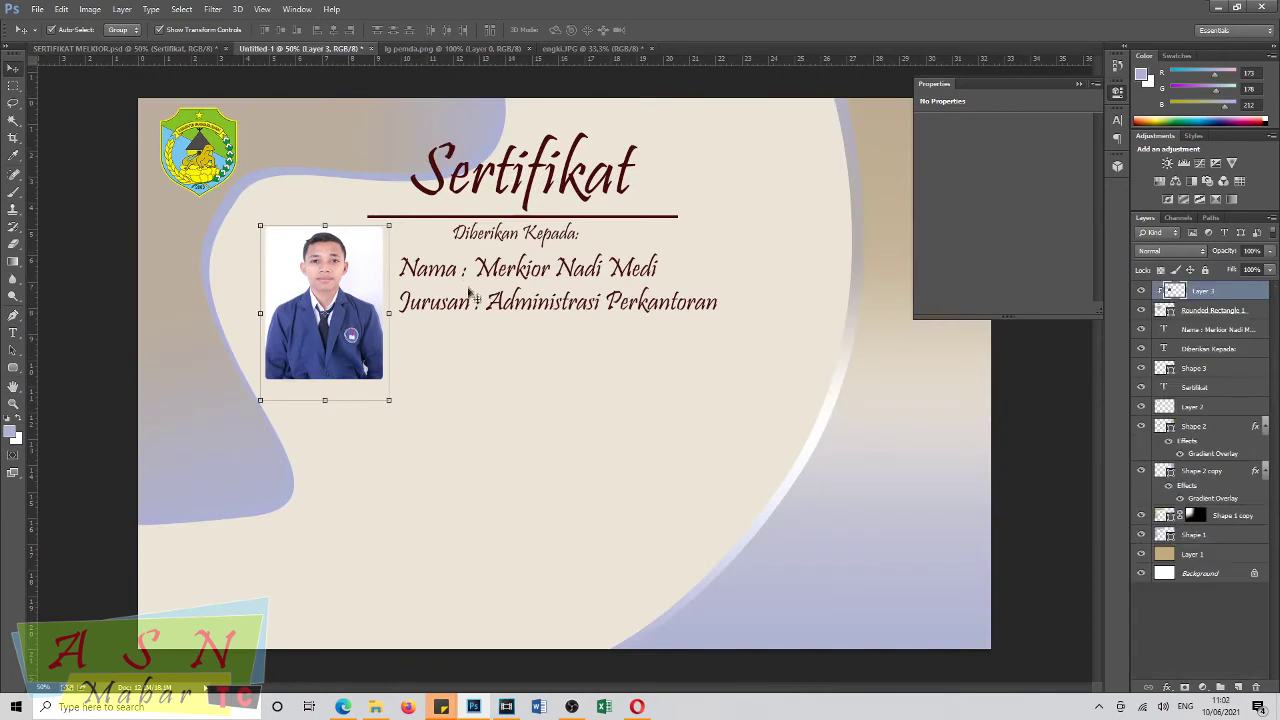
left_click_drag(389, 400, 367, 358)
Commit the smaller photo and scale the Rounded Rectangle 1 frame to about 86% to fit around it.
left_click_drag(334, 317, 346, 318)
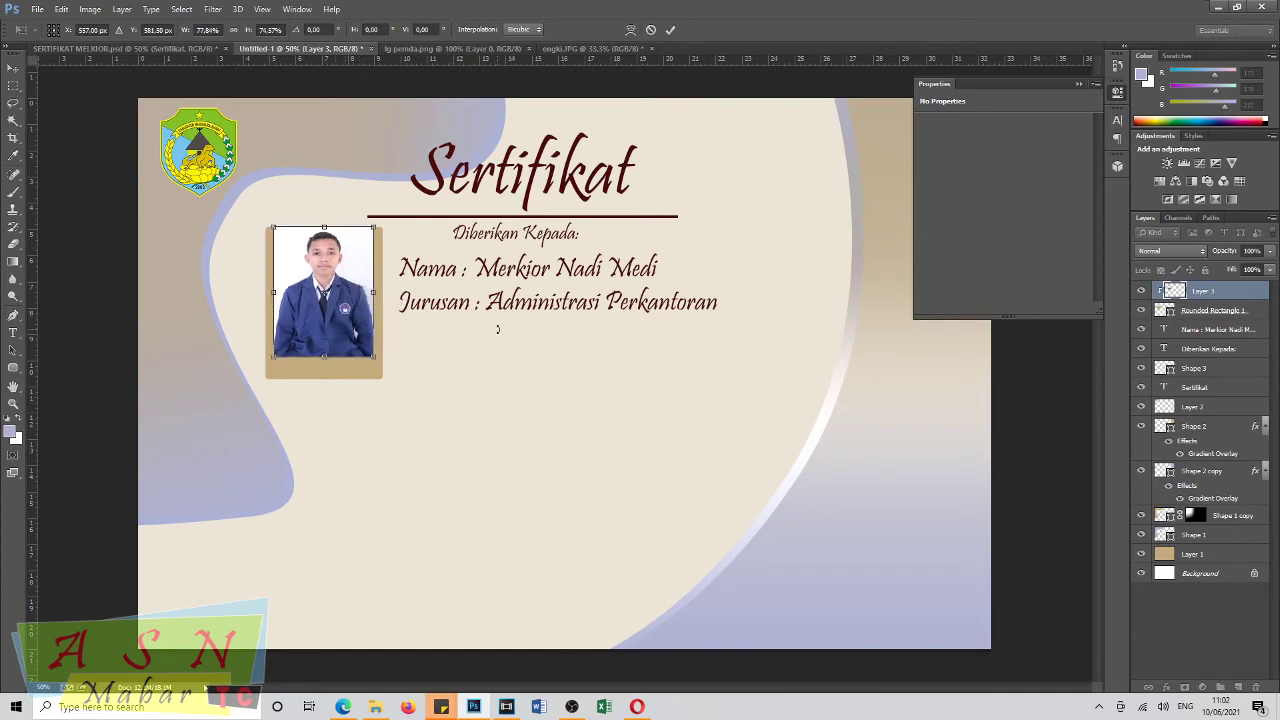
key("Return")
left_click(1200, 314)
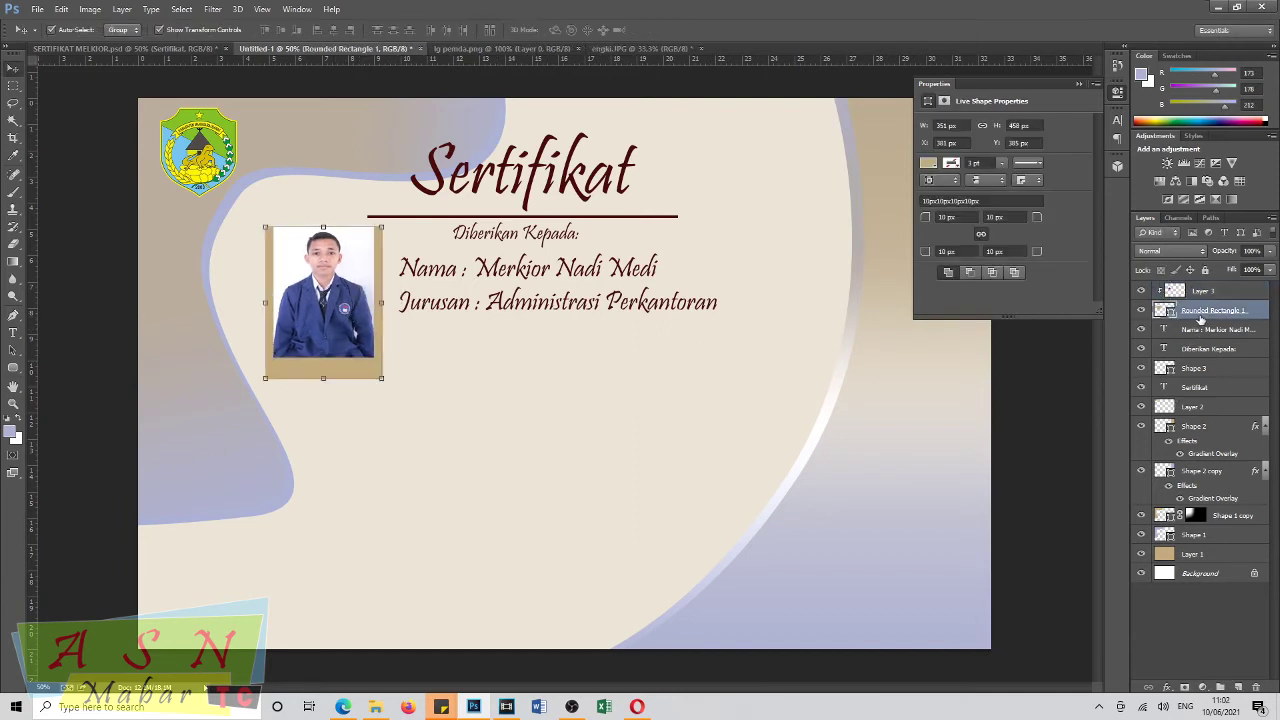
key("ctrl+t")
left_click_drag(382, 378, 375, 356)
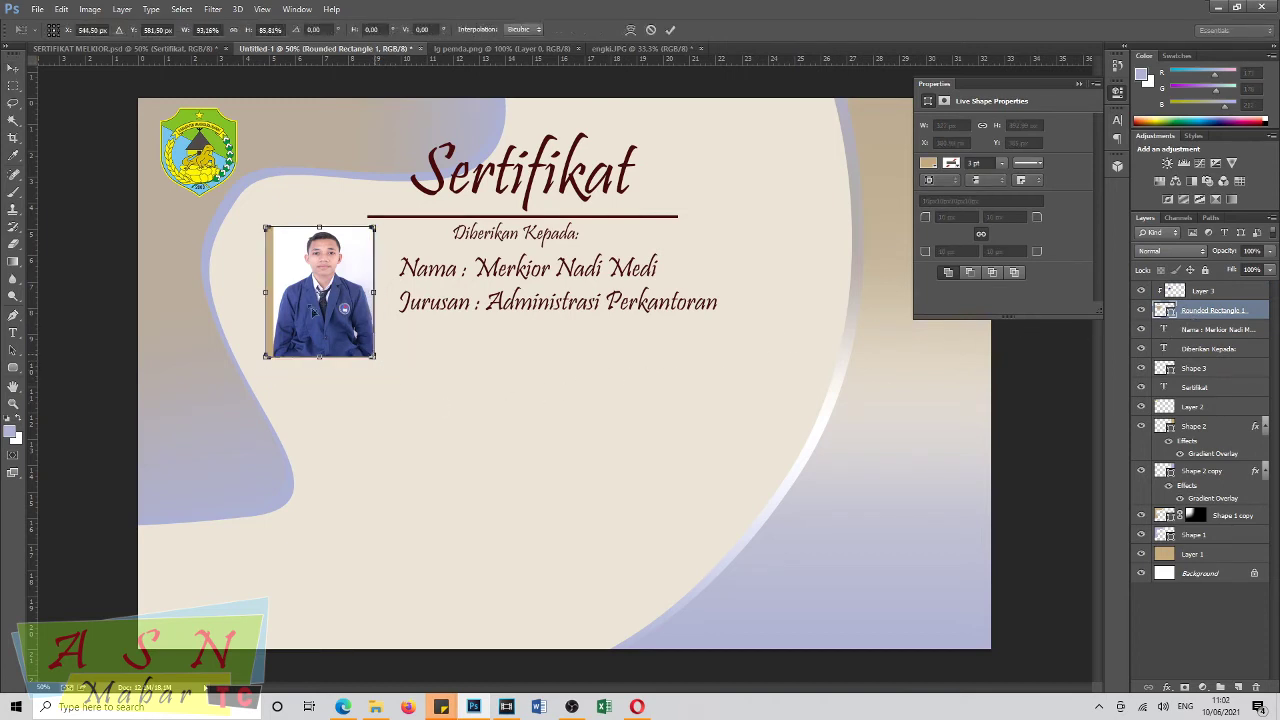
left_click_drag(266, 293, 272, 293)
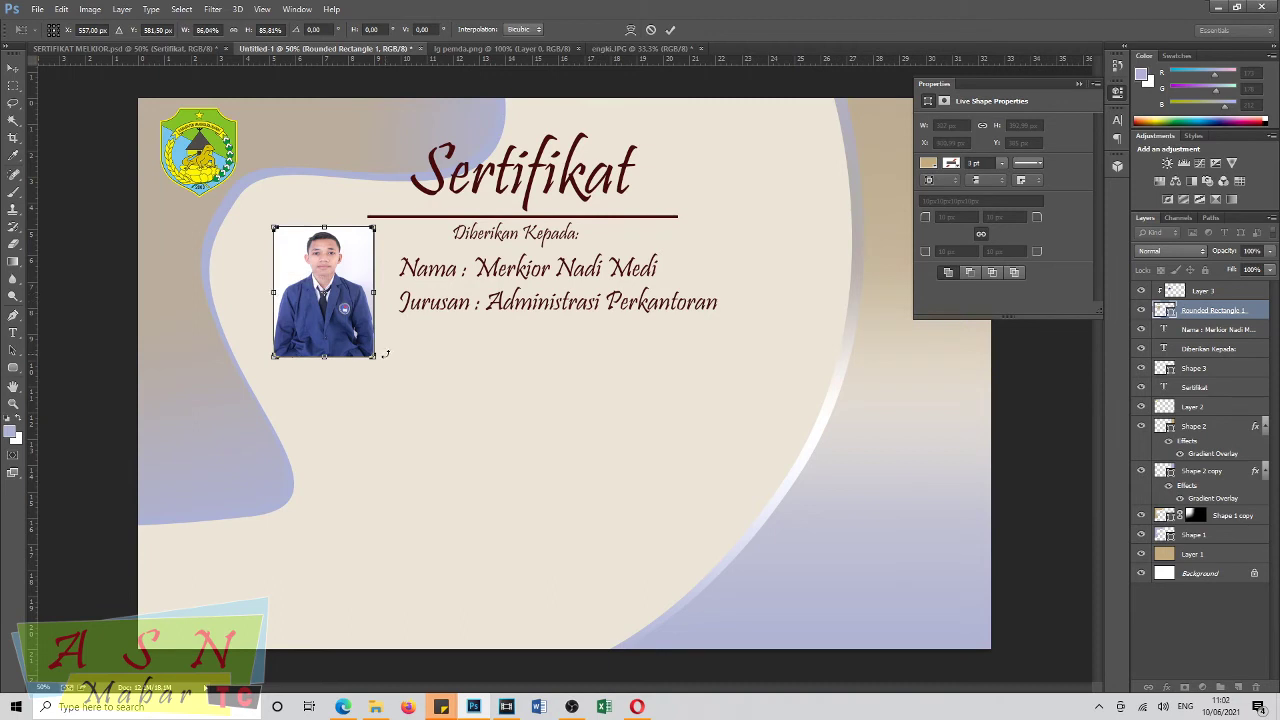
left_click(12, 70)
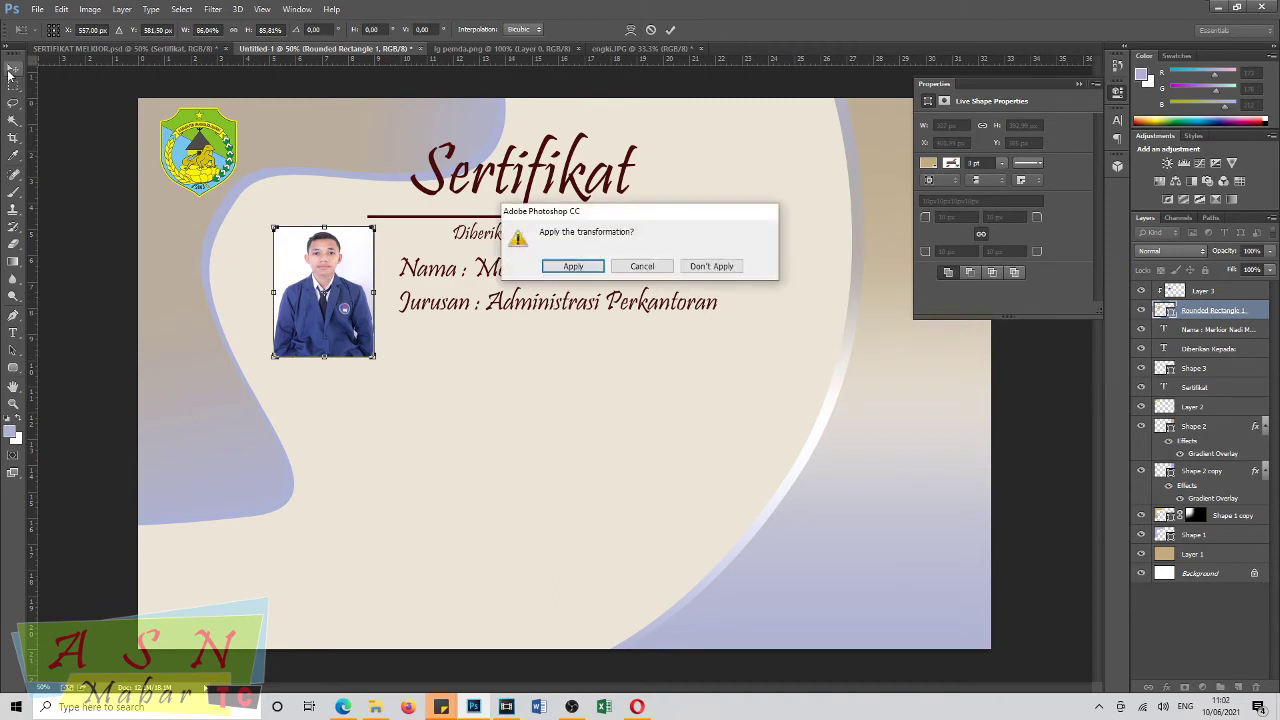
key("Return")
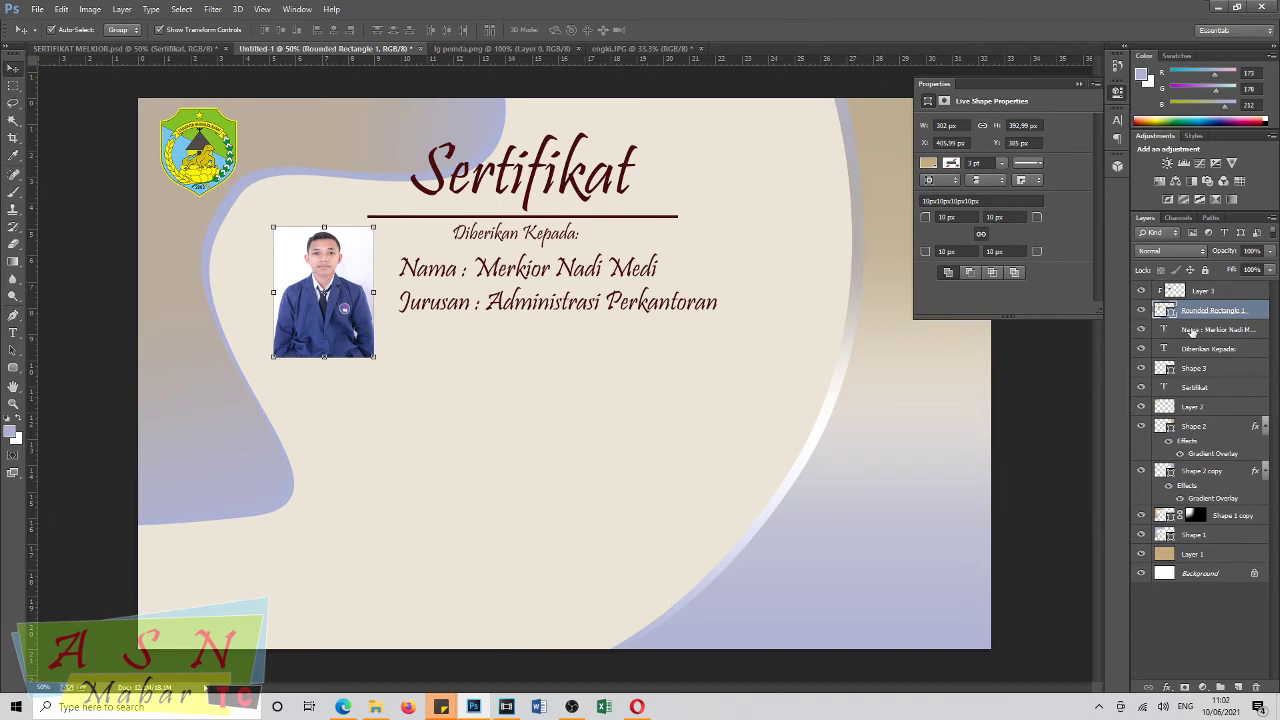
Add a text line below the photo reading 'Atas selesainya Prakter Kerja Industri (Prakerin) di bagian'.
left_click(12, 334)
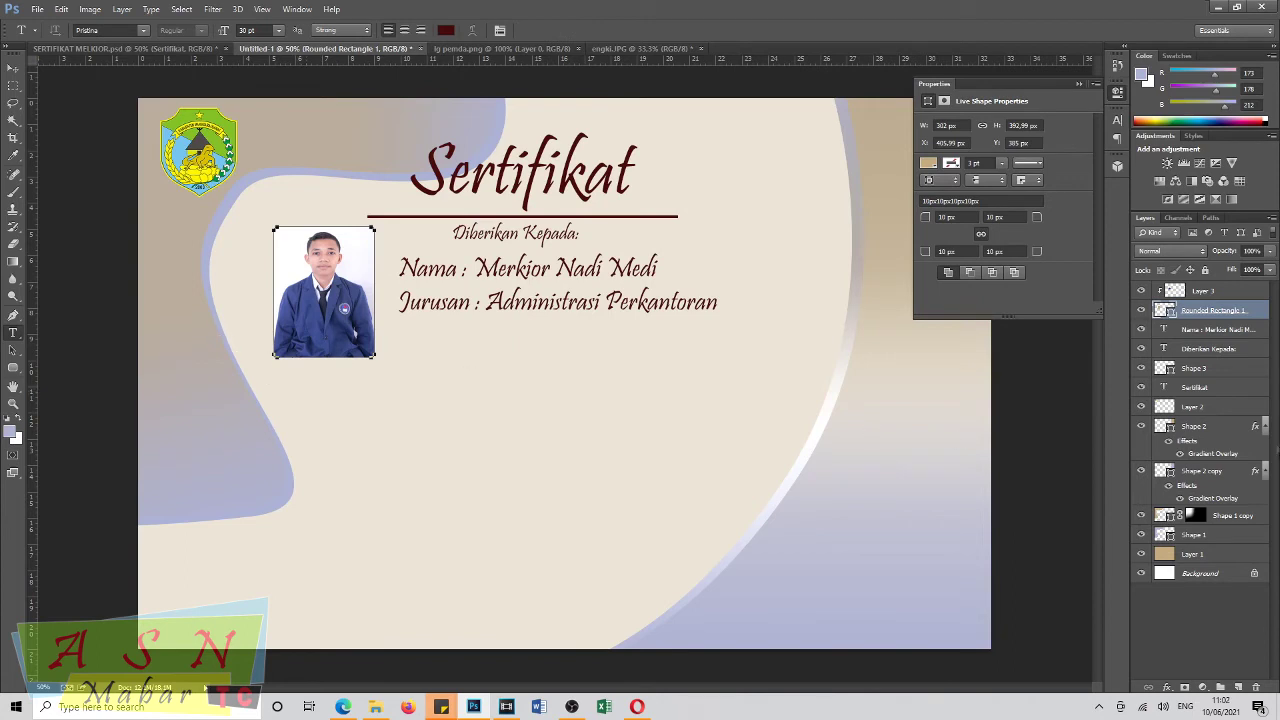
left_click(1198, 291)
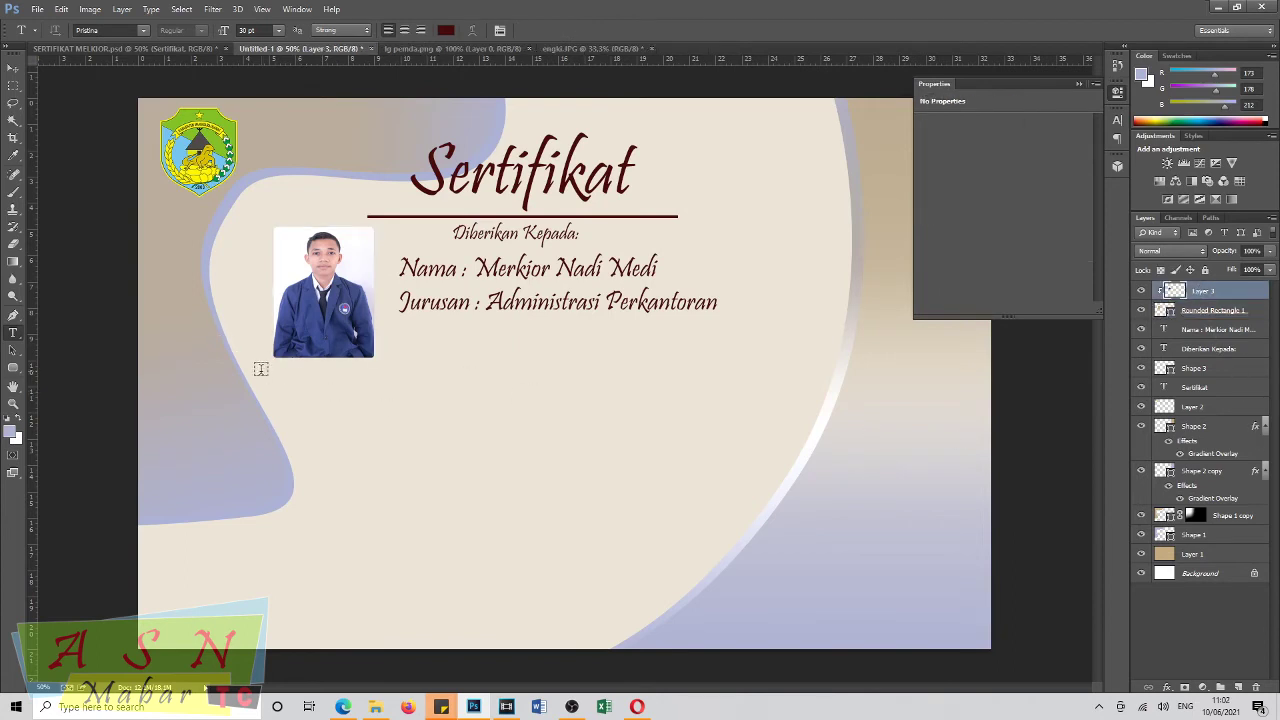
left_click(295, 387)
type("Atas Selsa")
key("BackSpace")
key("BackSpace")
key("BackSpace")
key("BackSpace")
key("BackSpace")
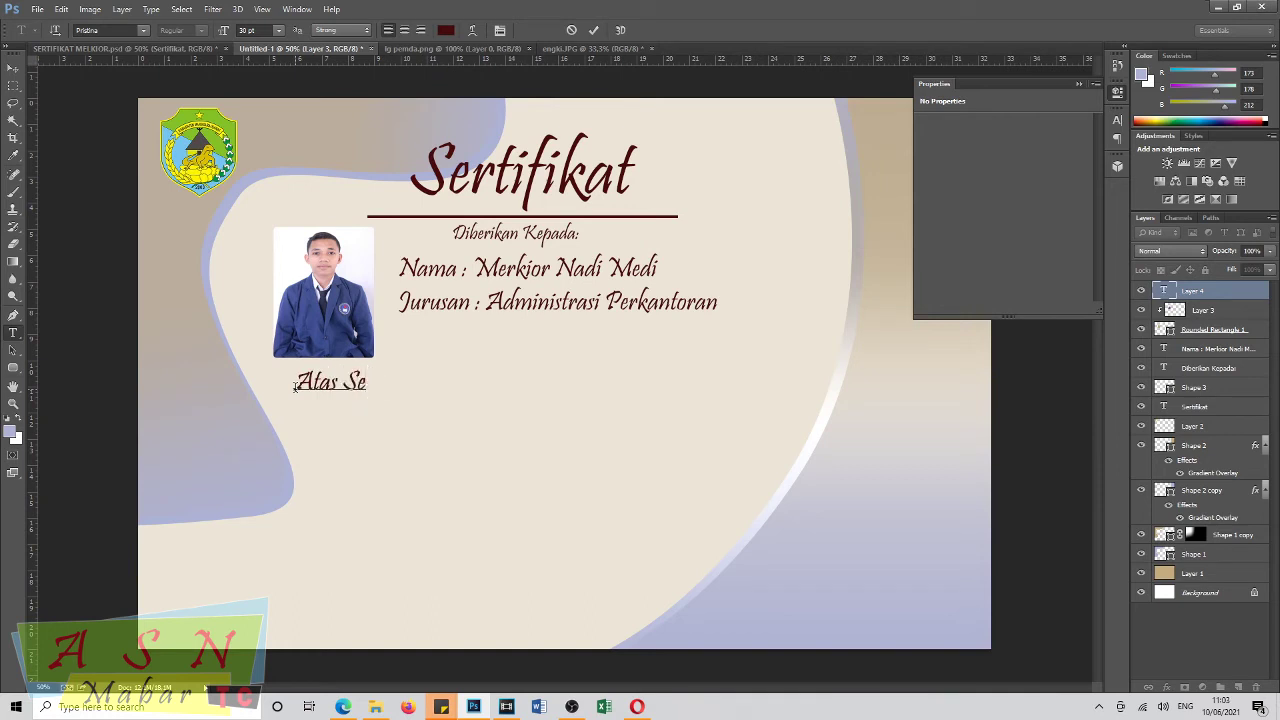
type("selesainya P")
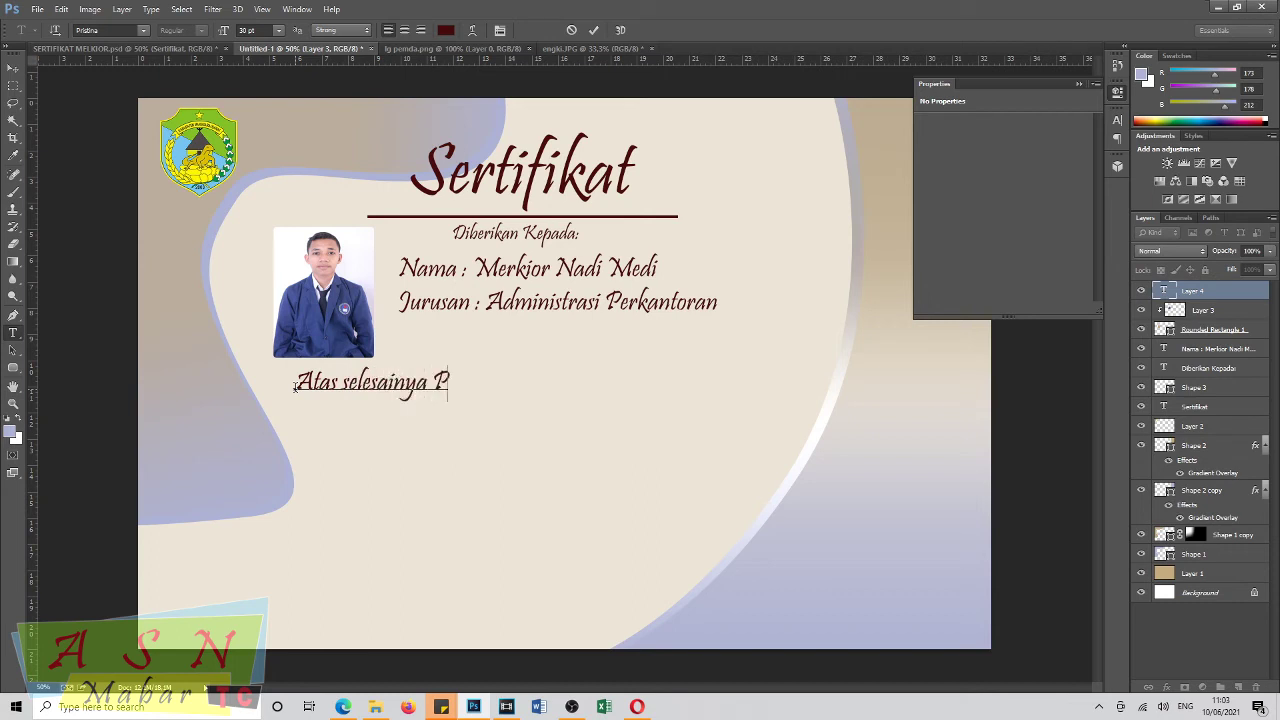
type("rakter Kerja")
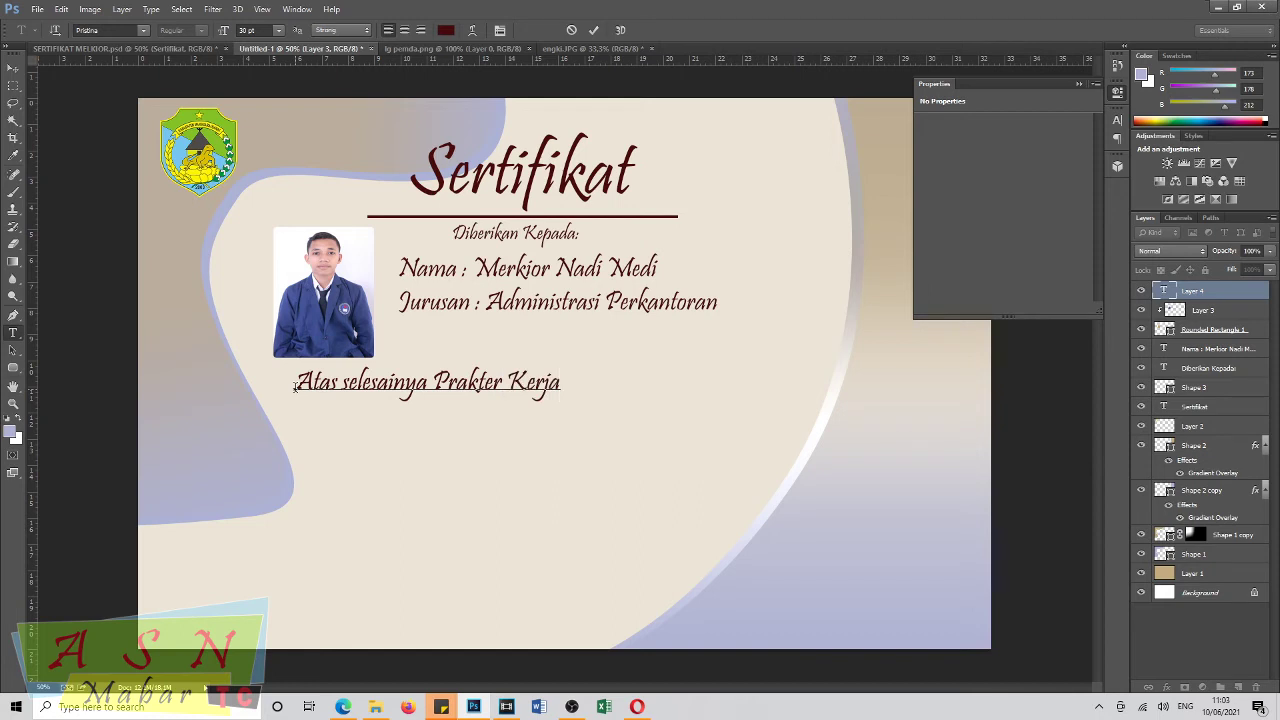
type(" Industri")
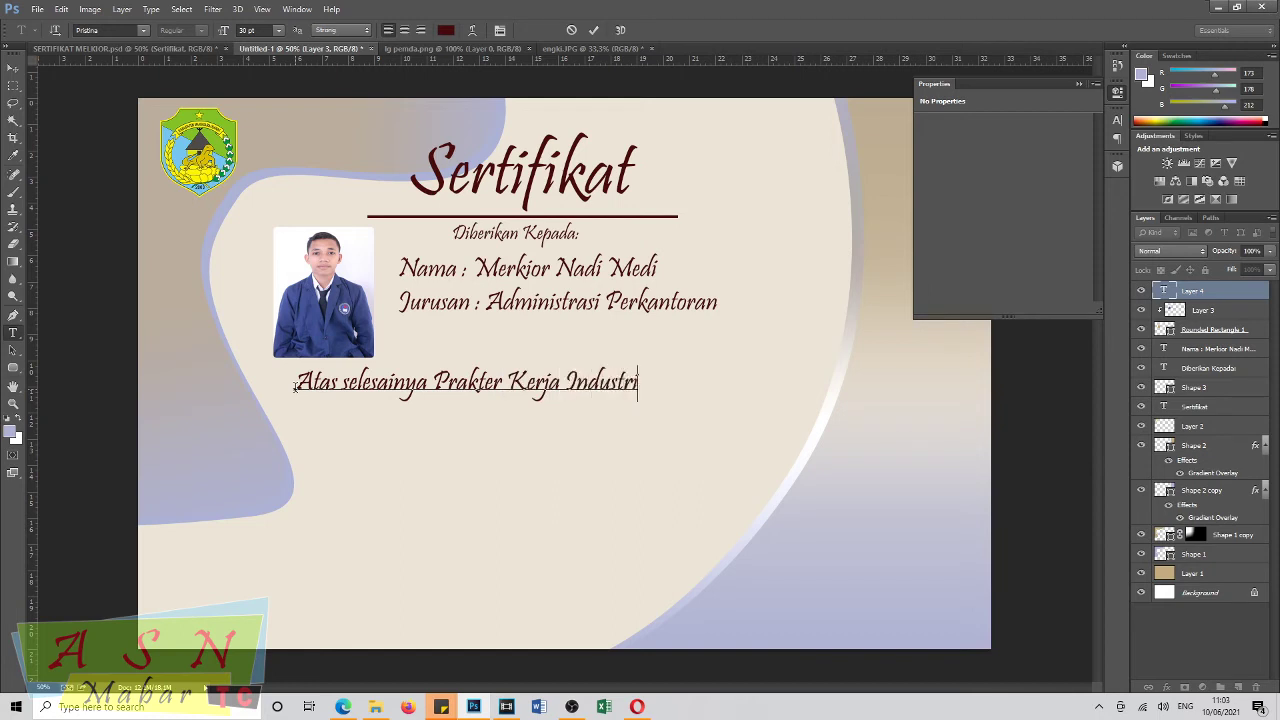
type(" (Prakerin")
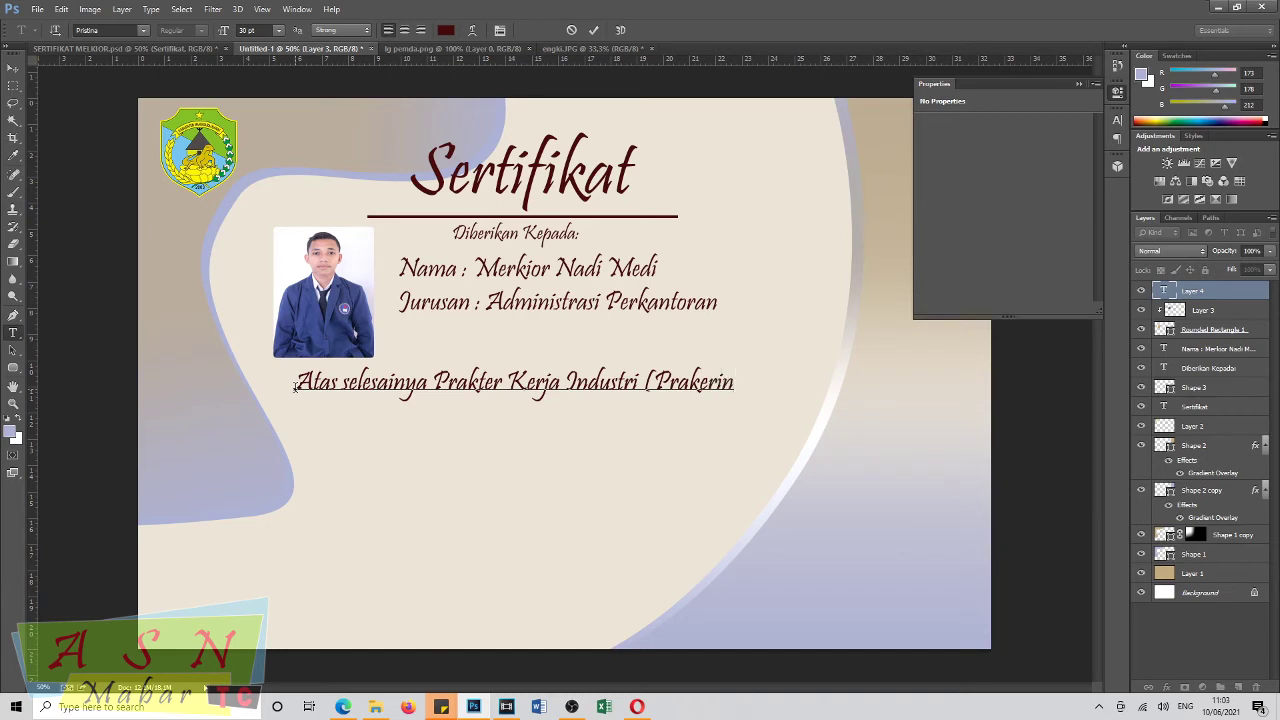
type(") di bagian")
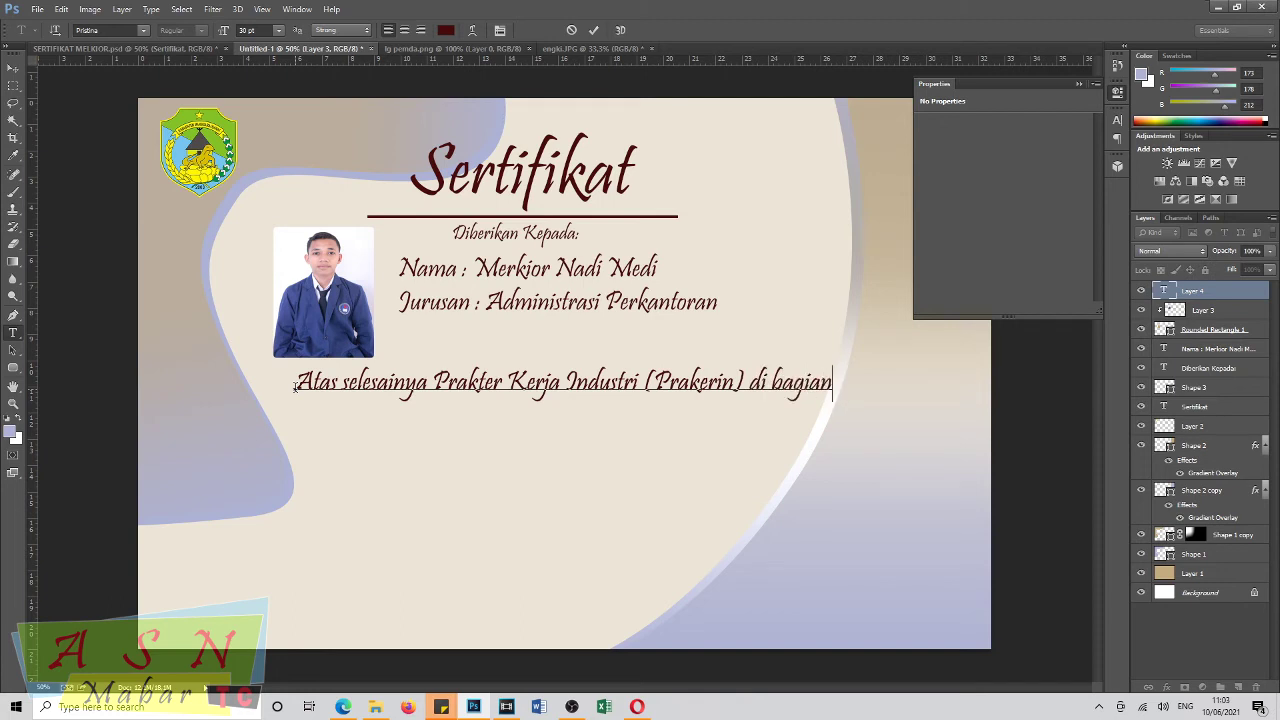
Set the line to Arial 22 pt and continue with 'Protokol dan Komunikasi Pimpinan (Prokopim)'.
left_click_drag(295, 387, 909, 394)
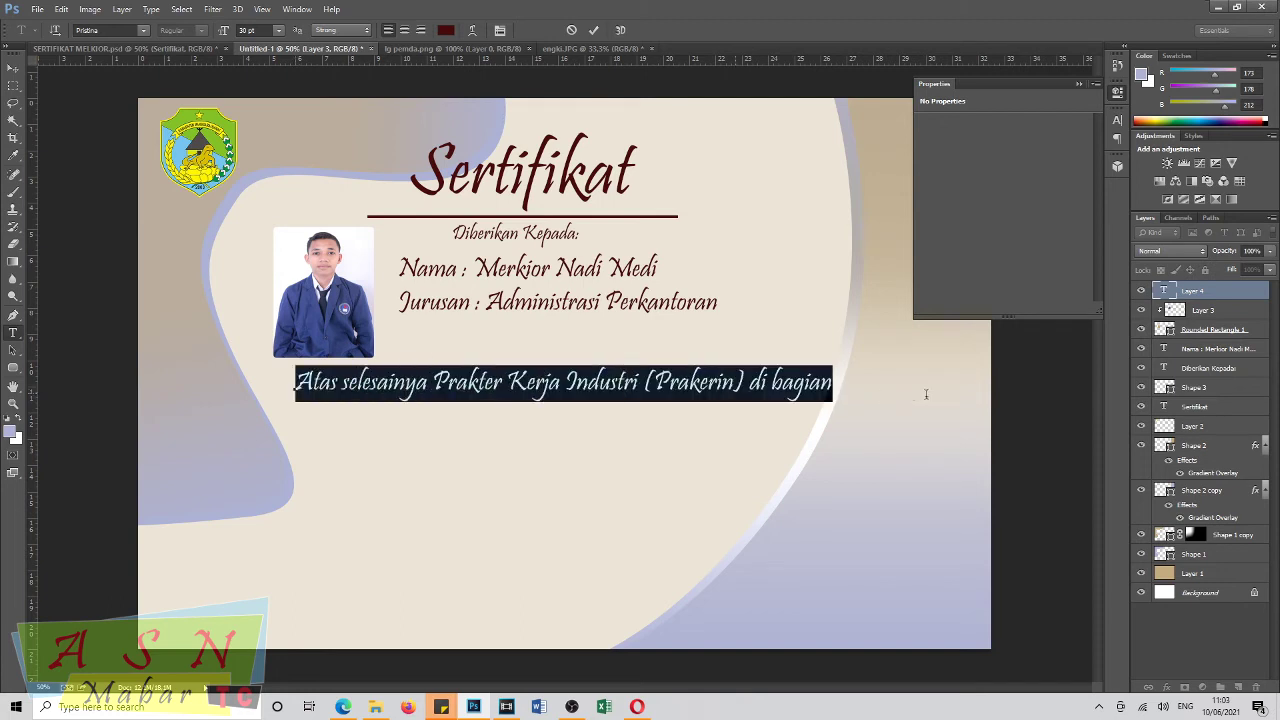
left_click(144, 33)
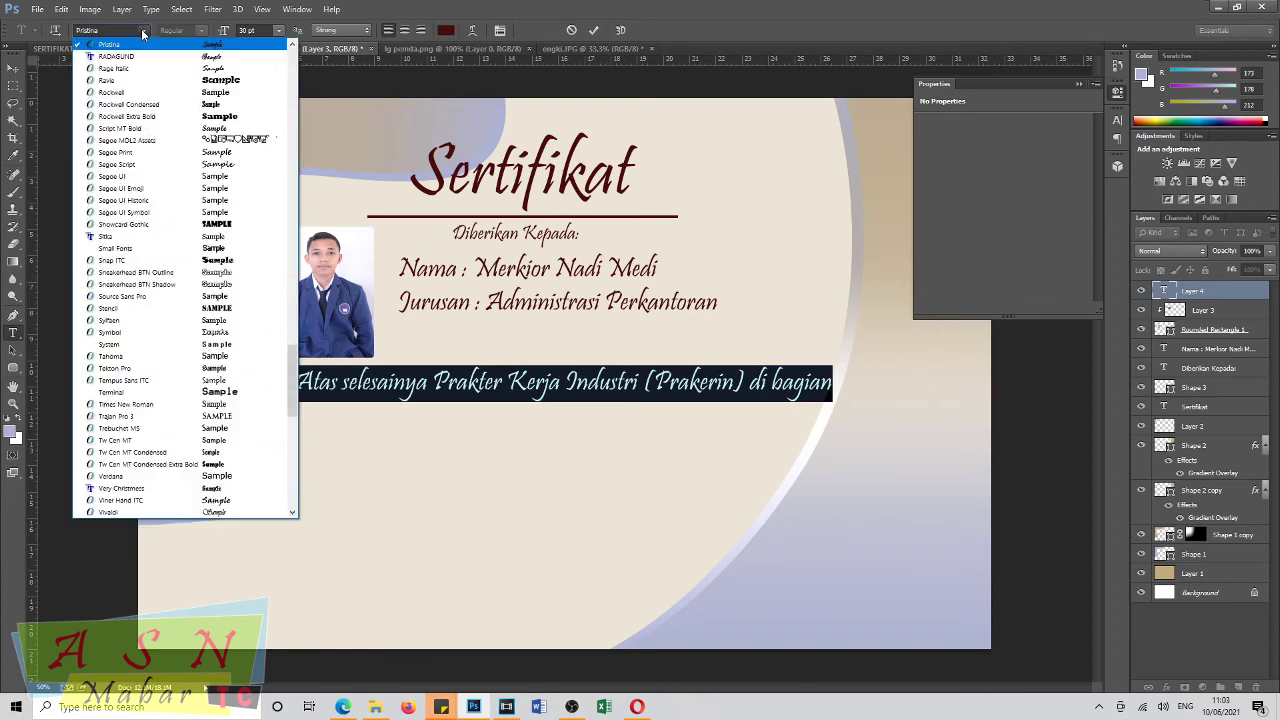
left_click_drag(292, 408, 314, 28)
left_click(237, 69)
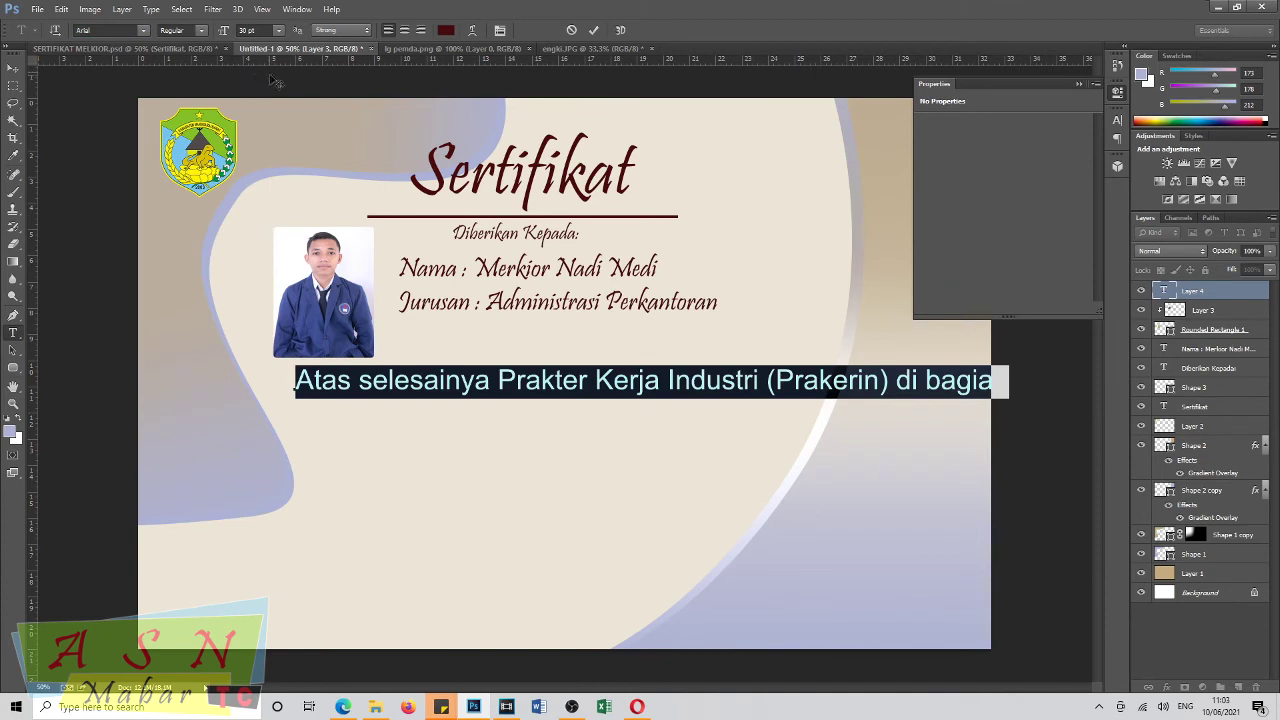
left_click_drag(229, 33, 219, 35)
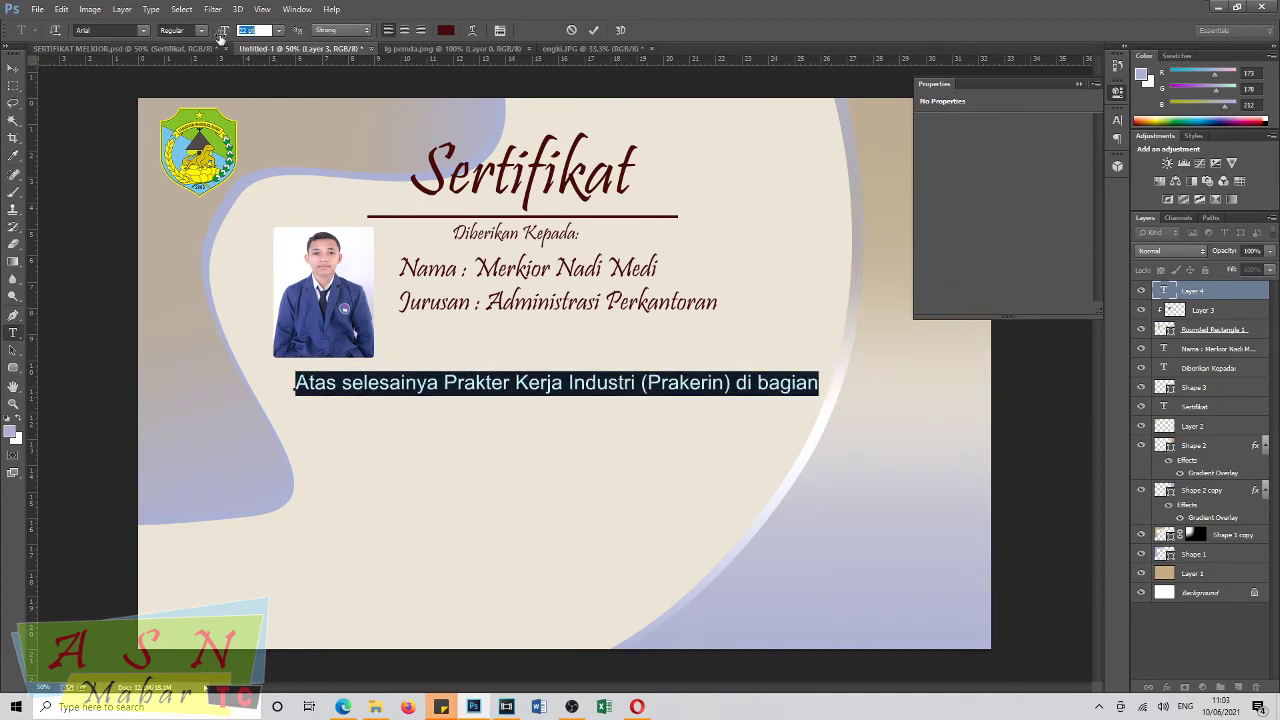
left_click(820, 385)
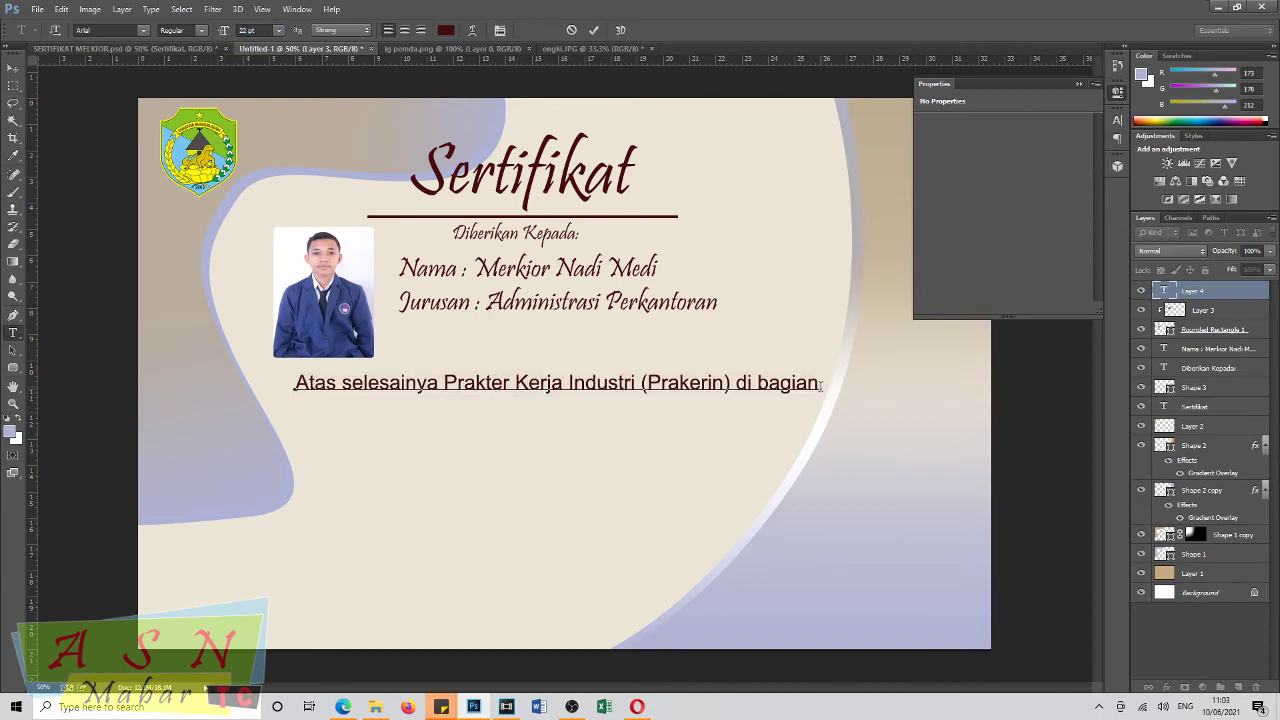
type("Protokol dan K")
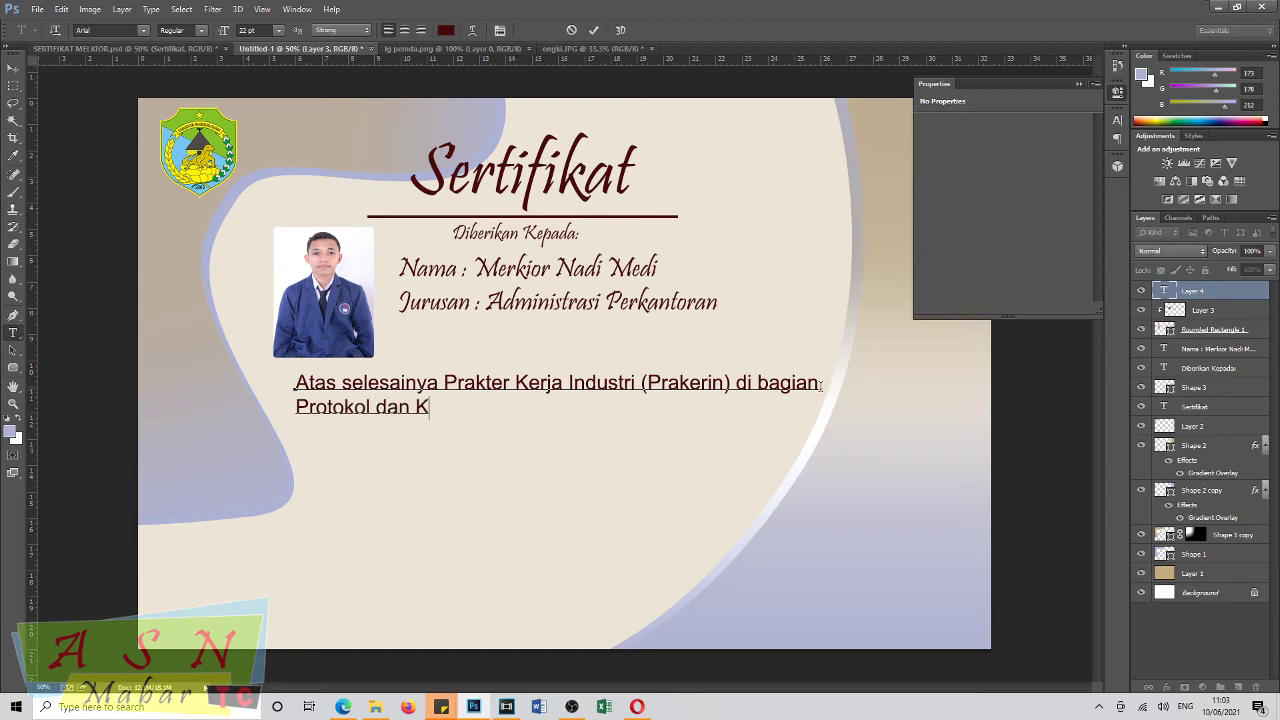
type("omunikasi ")
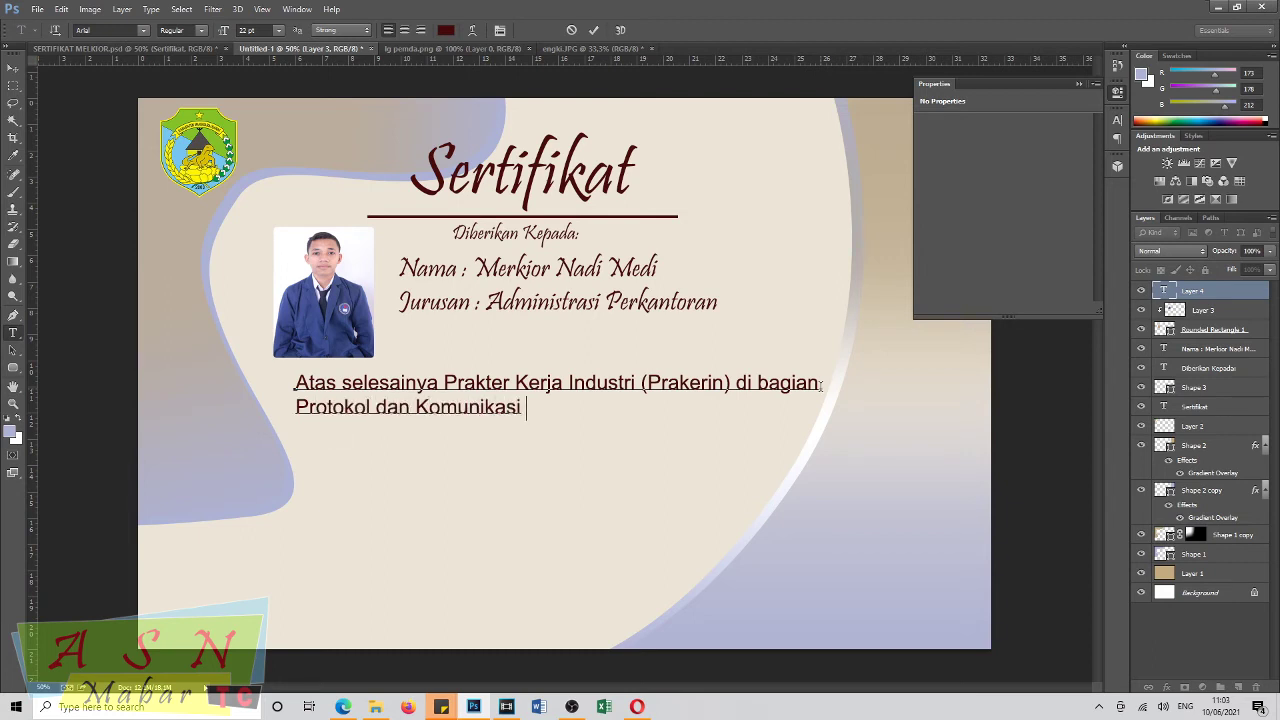
type("Pimpinan")
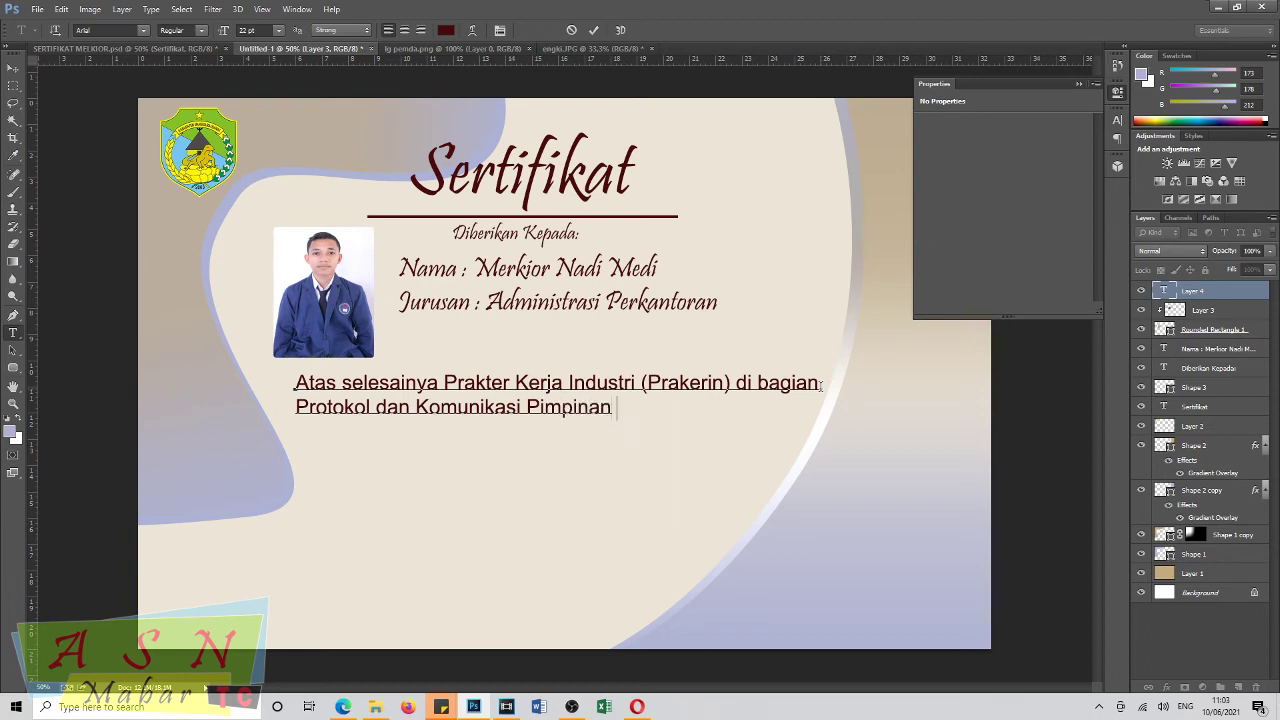
type(" (Prokopim)")
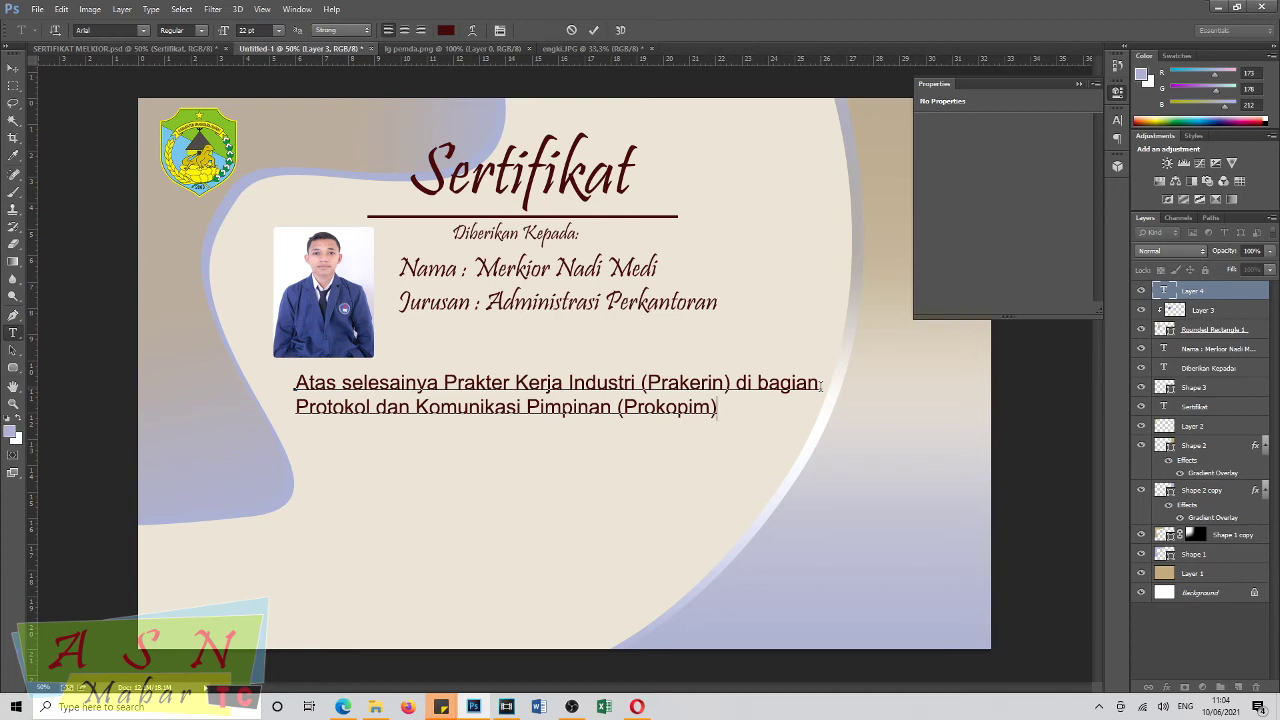
Add the line 'Sekretariat Daerah (Setda) Kabupaten Manggarai Barat', correcting the capital M.
key("Return")
type("Sekretariat ")
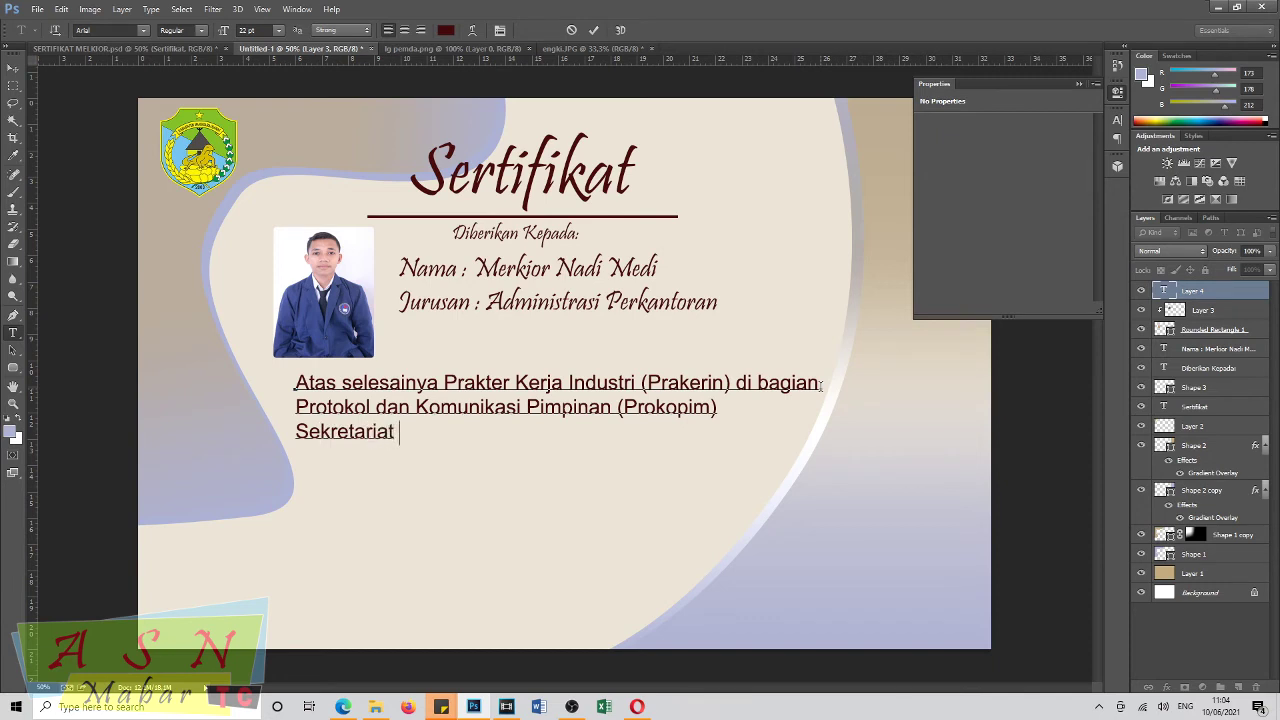
type("d")
key("BackSpace")
type("Daerah (S")
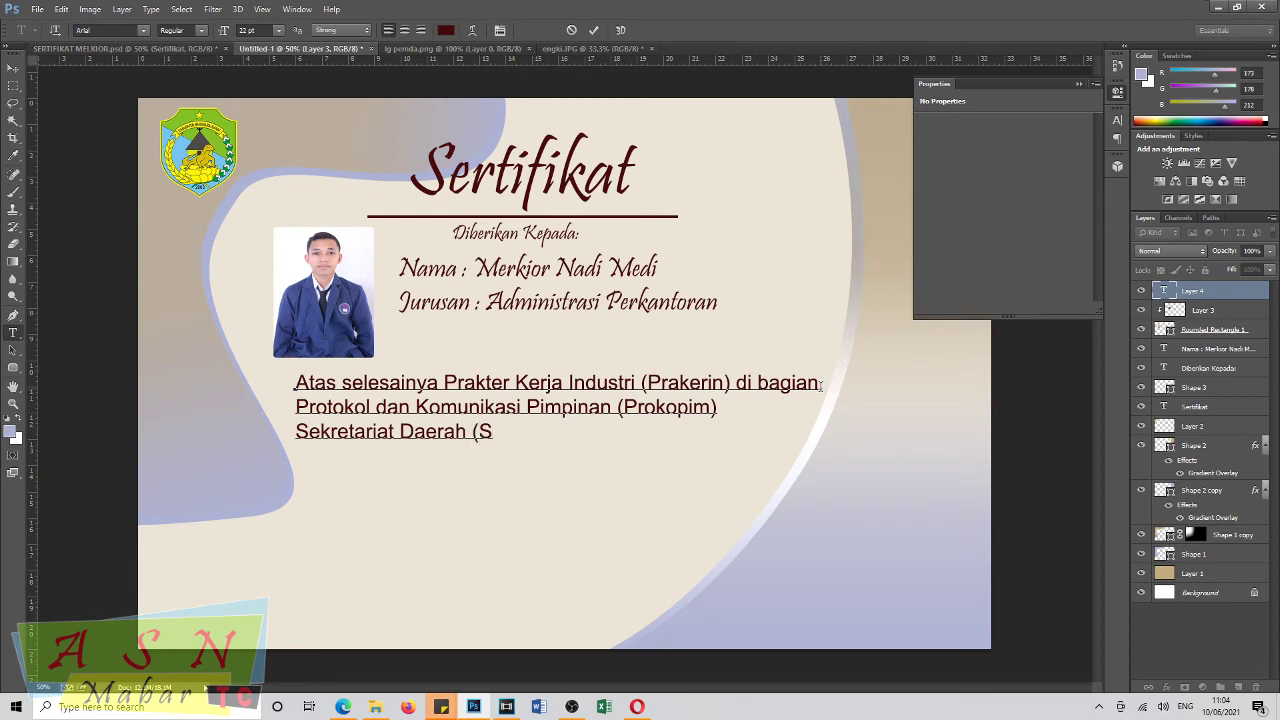
type("etda) Kabupaten manggarai Barat")
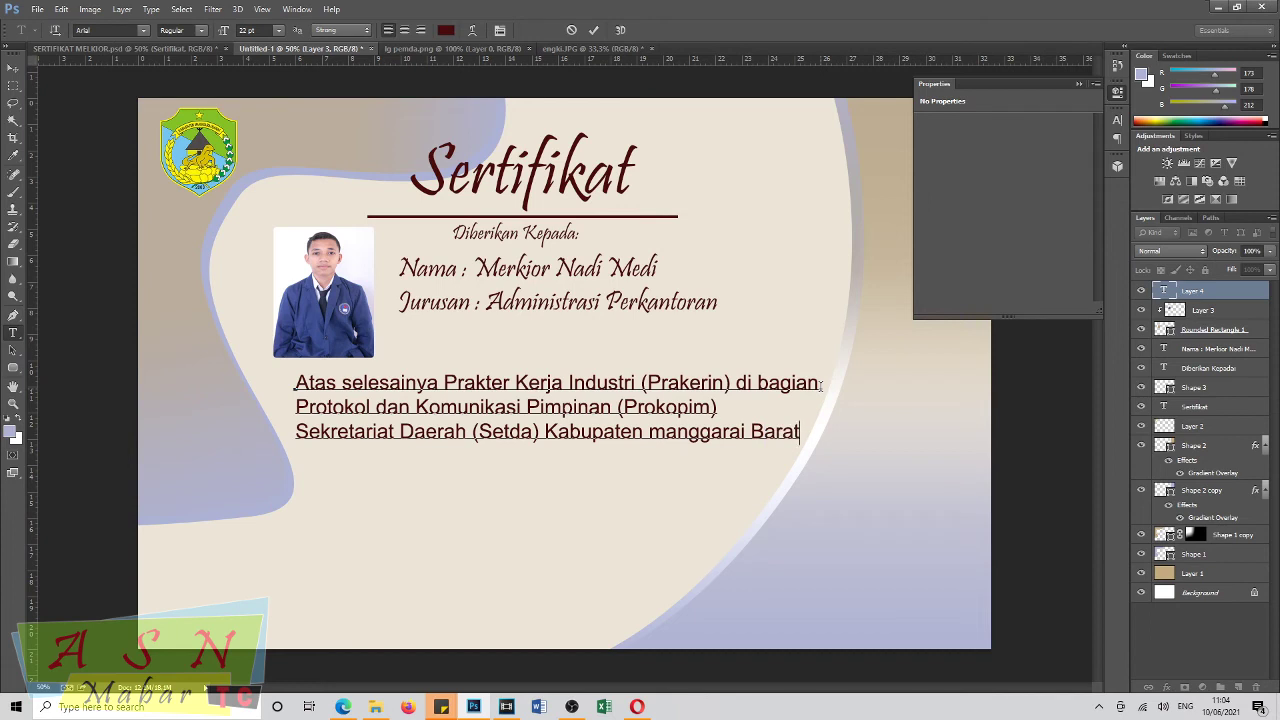
left_click_drag(664, 432, 656, 435)
type("M")
key("ctrl+Return")
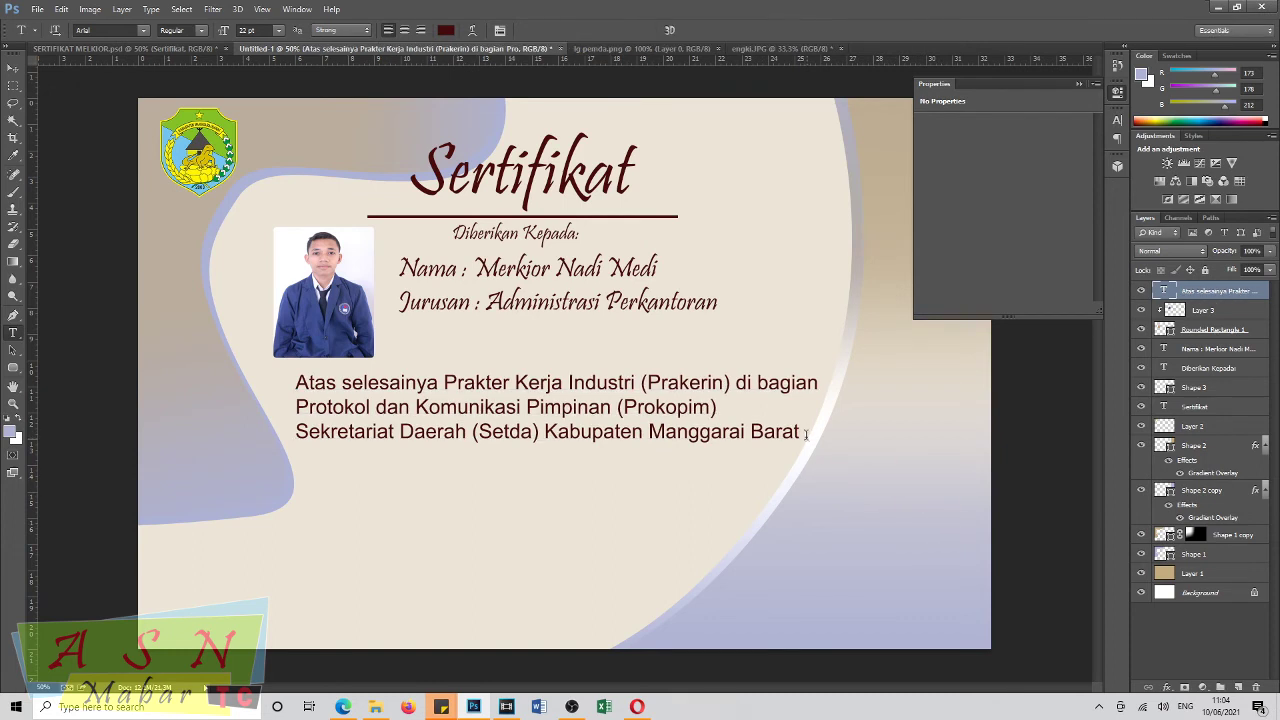
Add a new line '1 Maret s/d 7 Juni 2021' below it.
left_click(799, 428)
key("Return")
type("1 Maret")
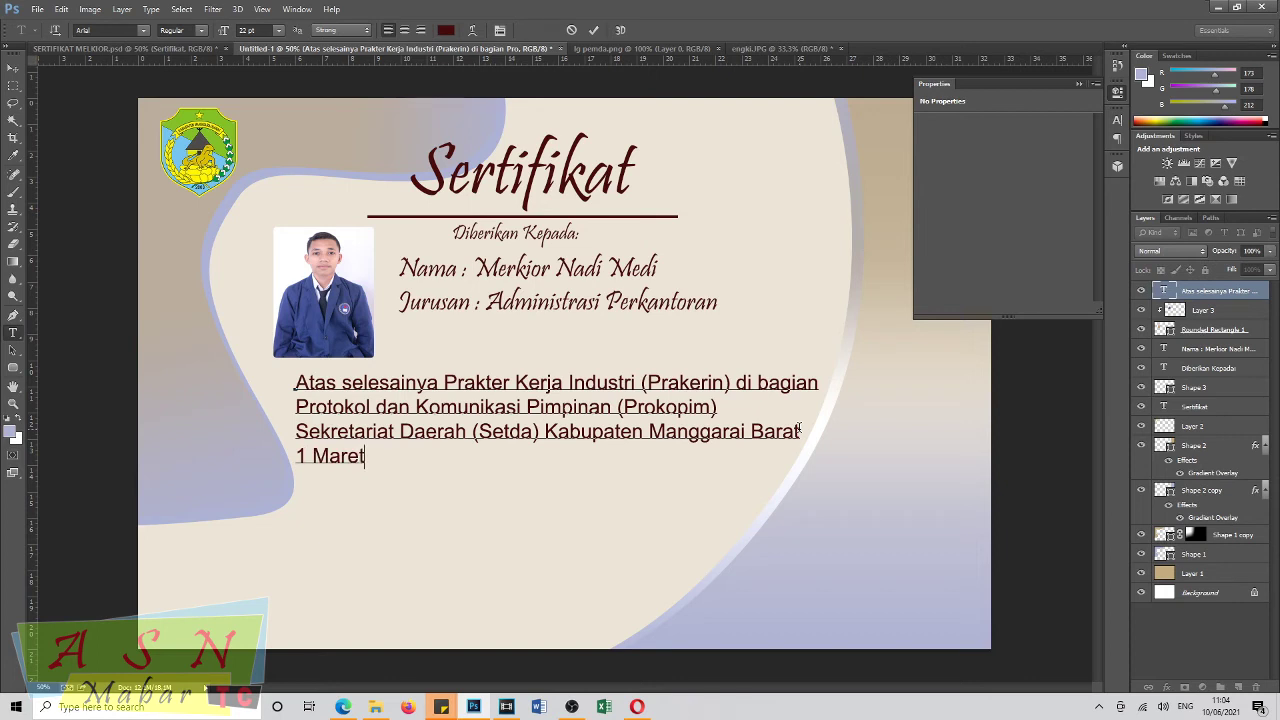
type(" s/d 7 Juni 2021")
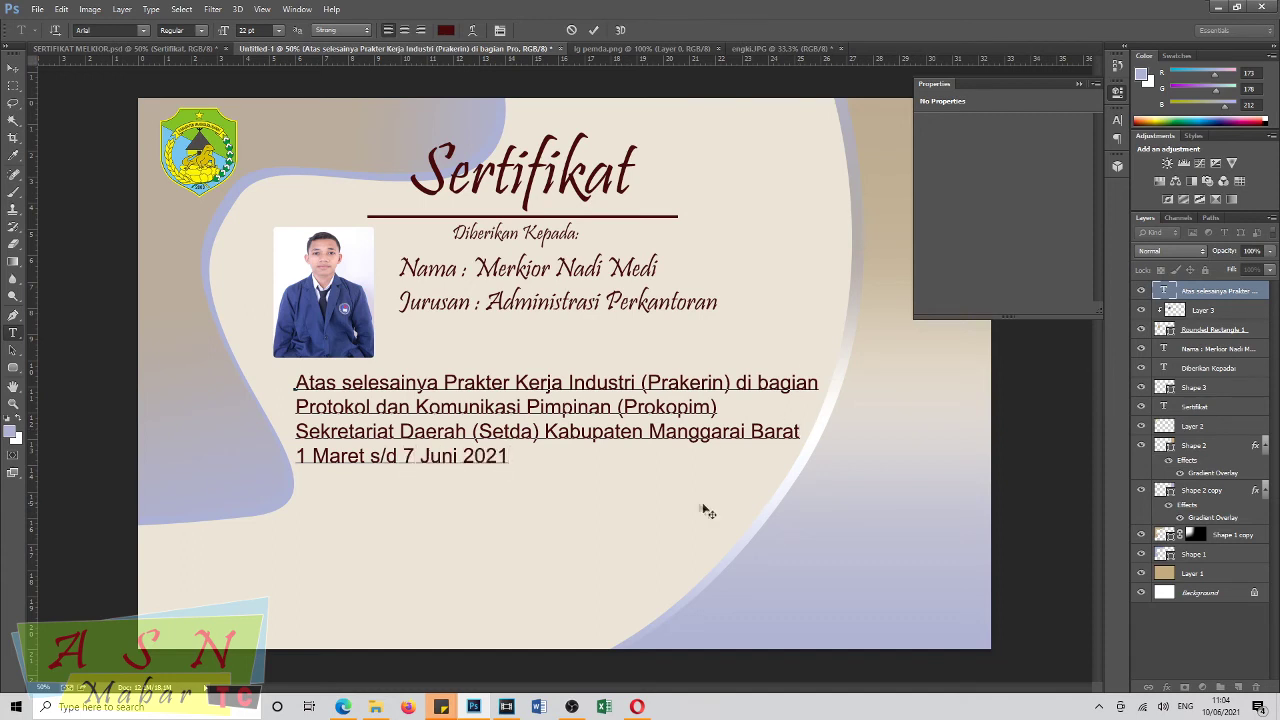
Centre-align the four-line description and position it centred beneath the photo.
left_click_drag(296, 384, 629, 517)
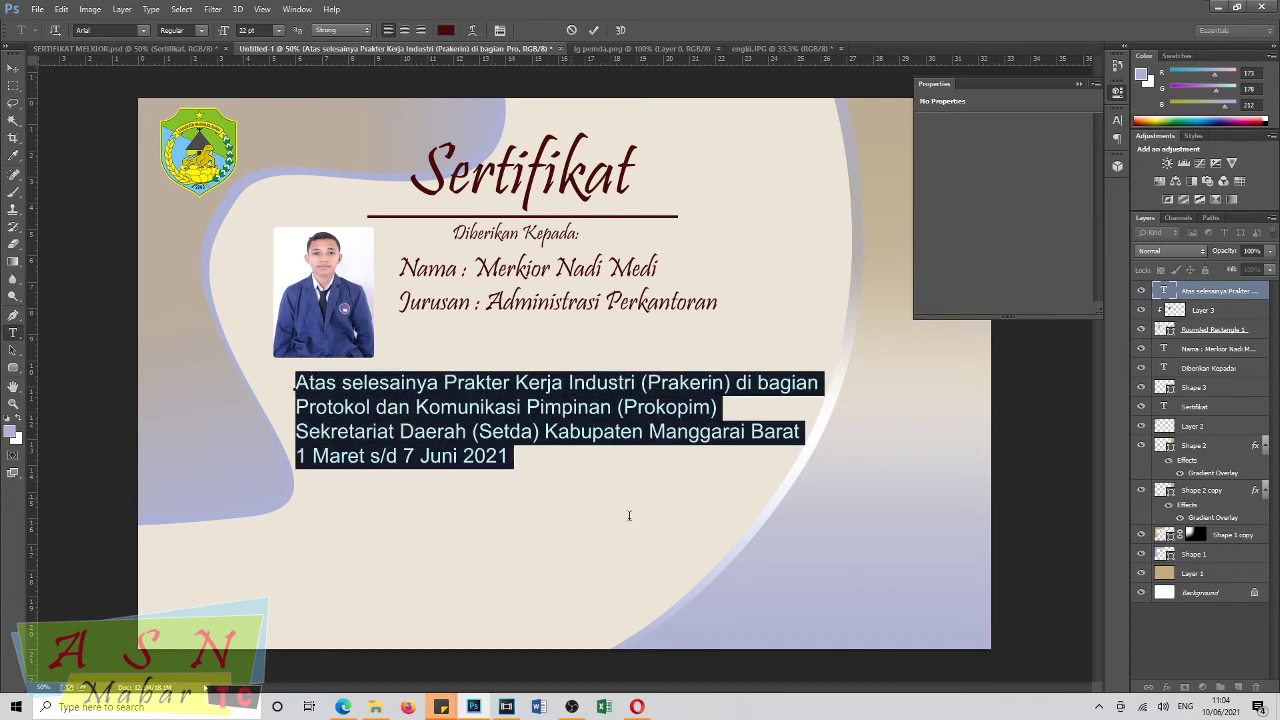
left_click(404, 30)
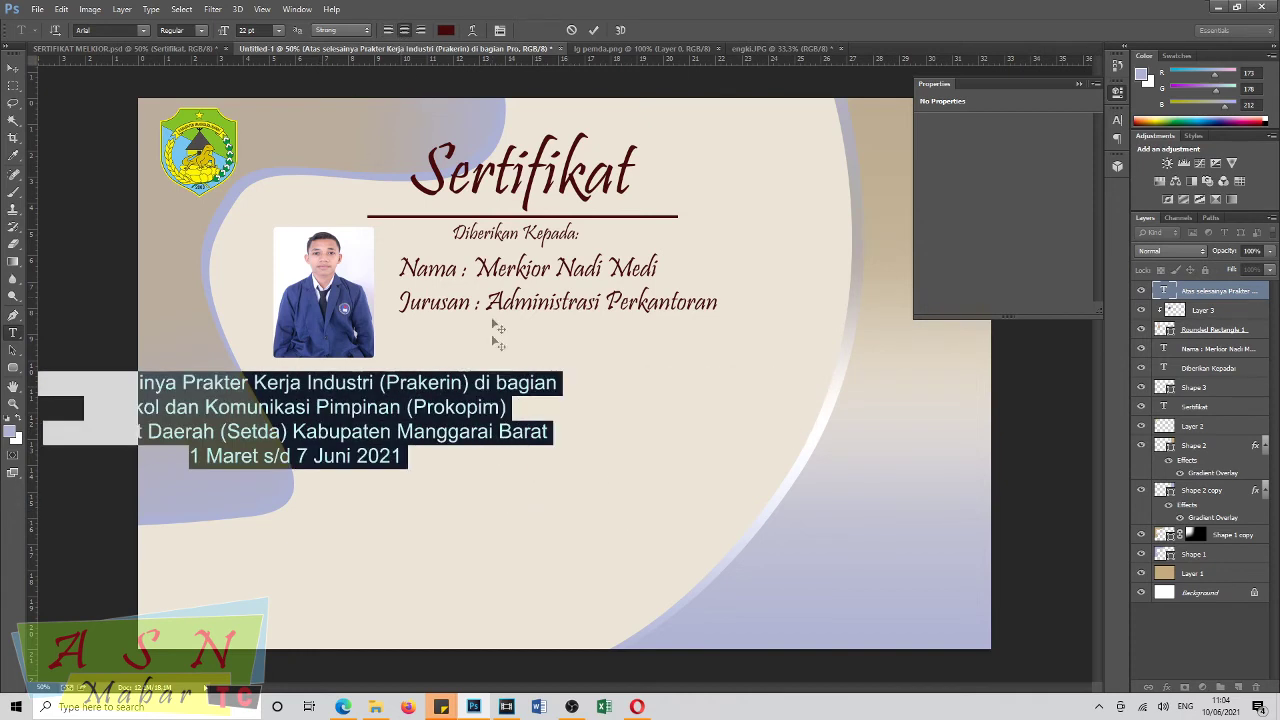
left_click_drag(595, 497, 659, 510)
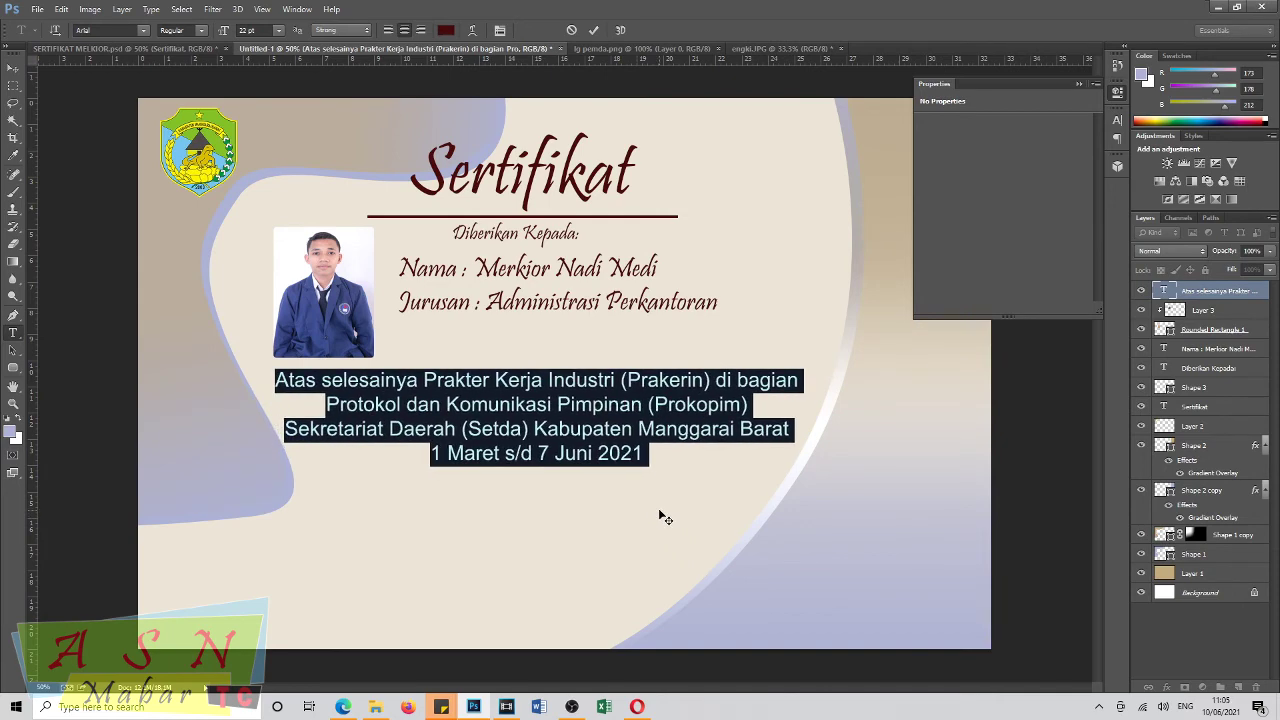
left_click_drag(659, 510, 667, 510)
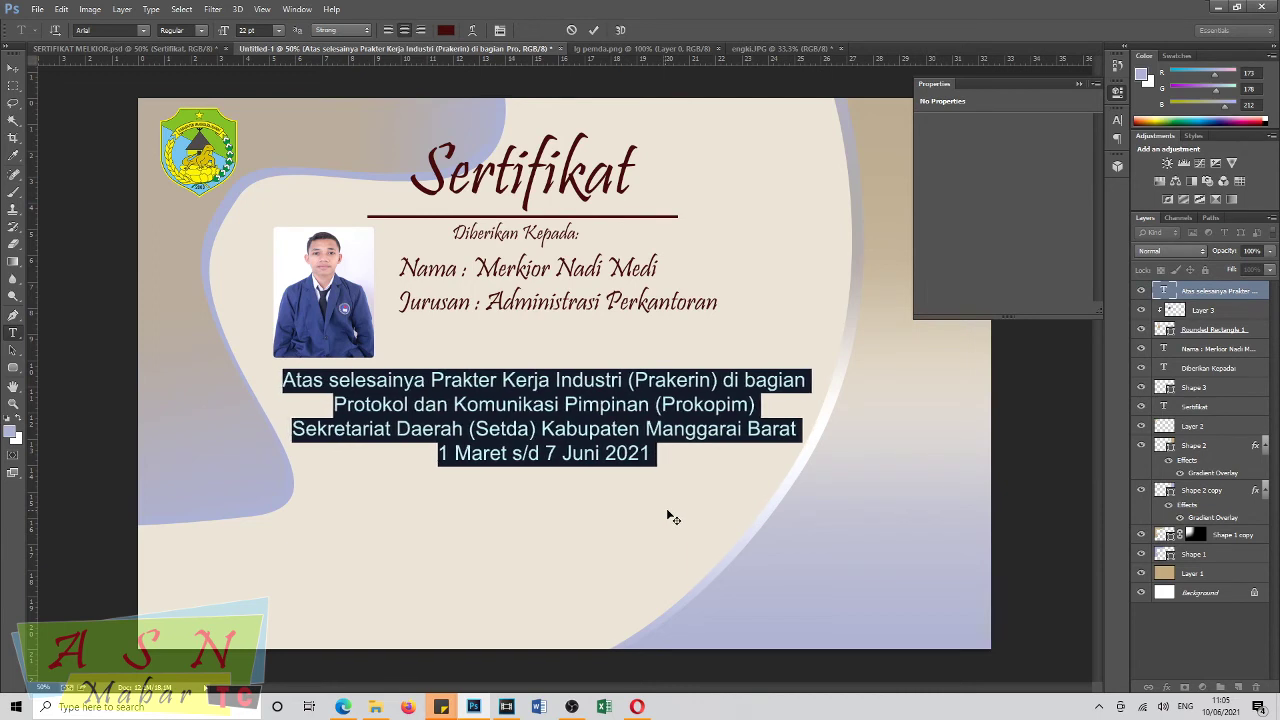
left_click(15, 72)
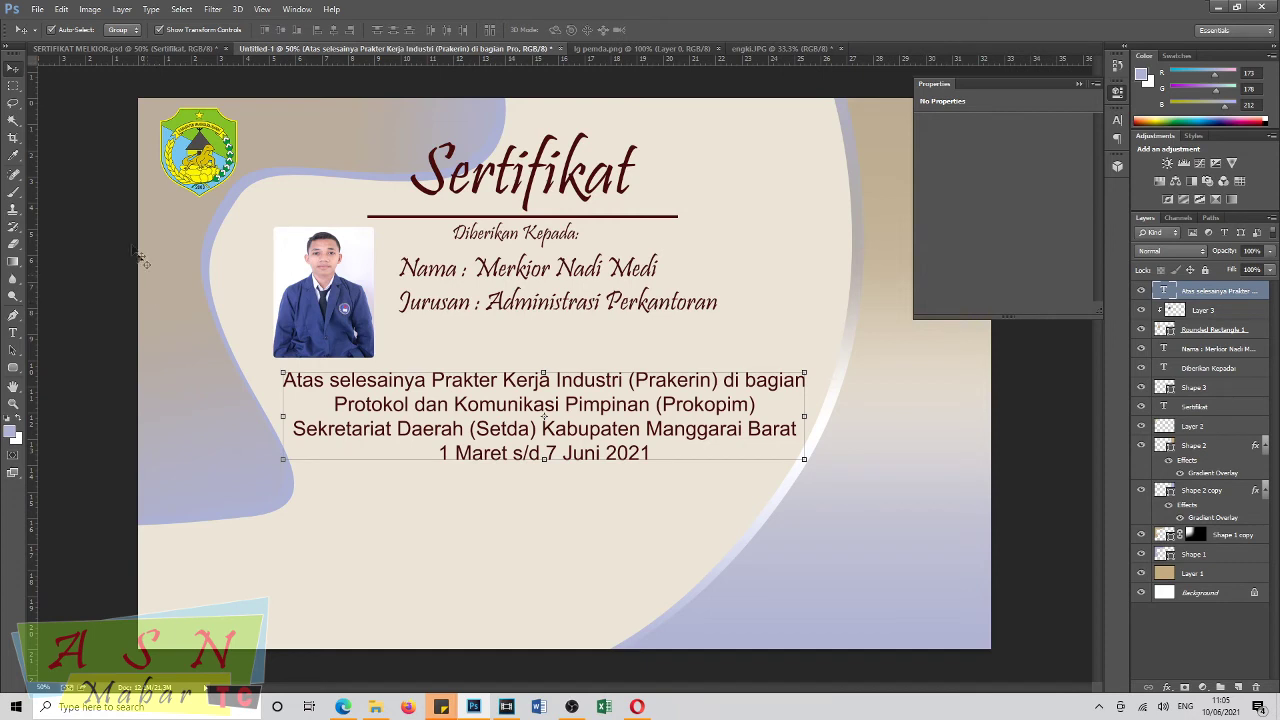
left_click(14, 334)
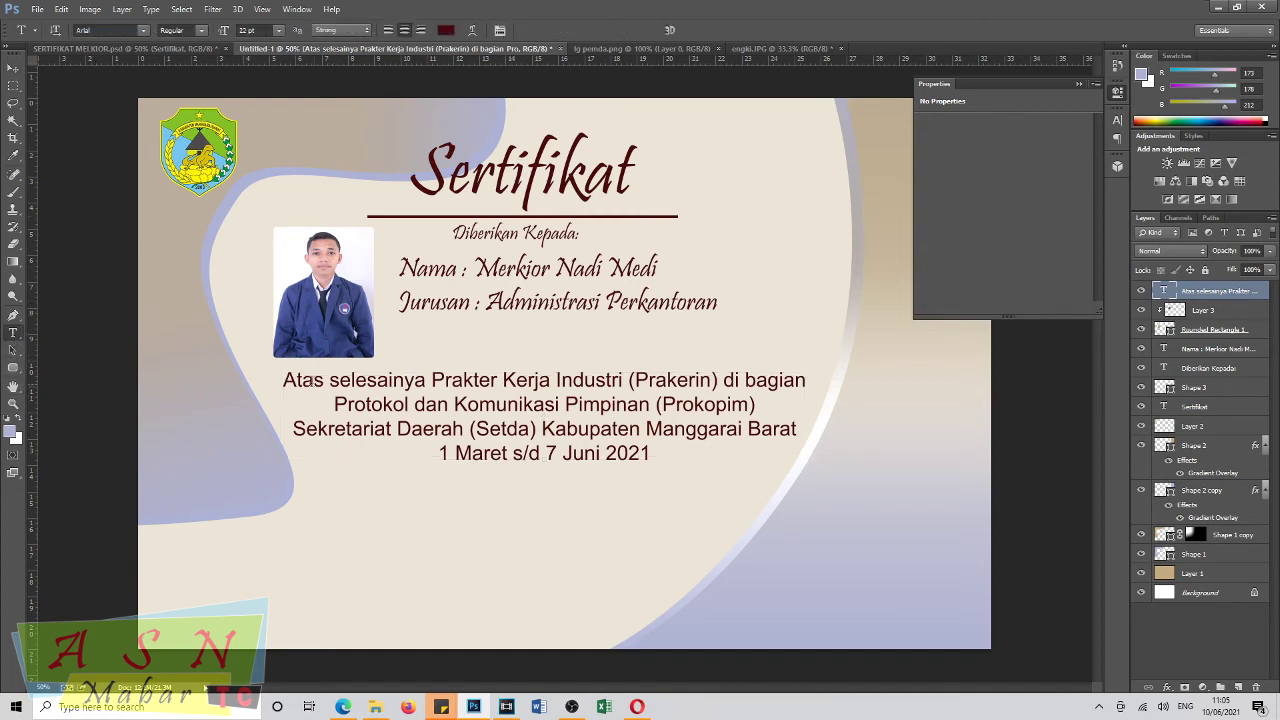
Set the description paragraph to Arial Bold and nudge it up slightly.
left_click_drag(287, 379, 738, 460)
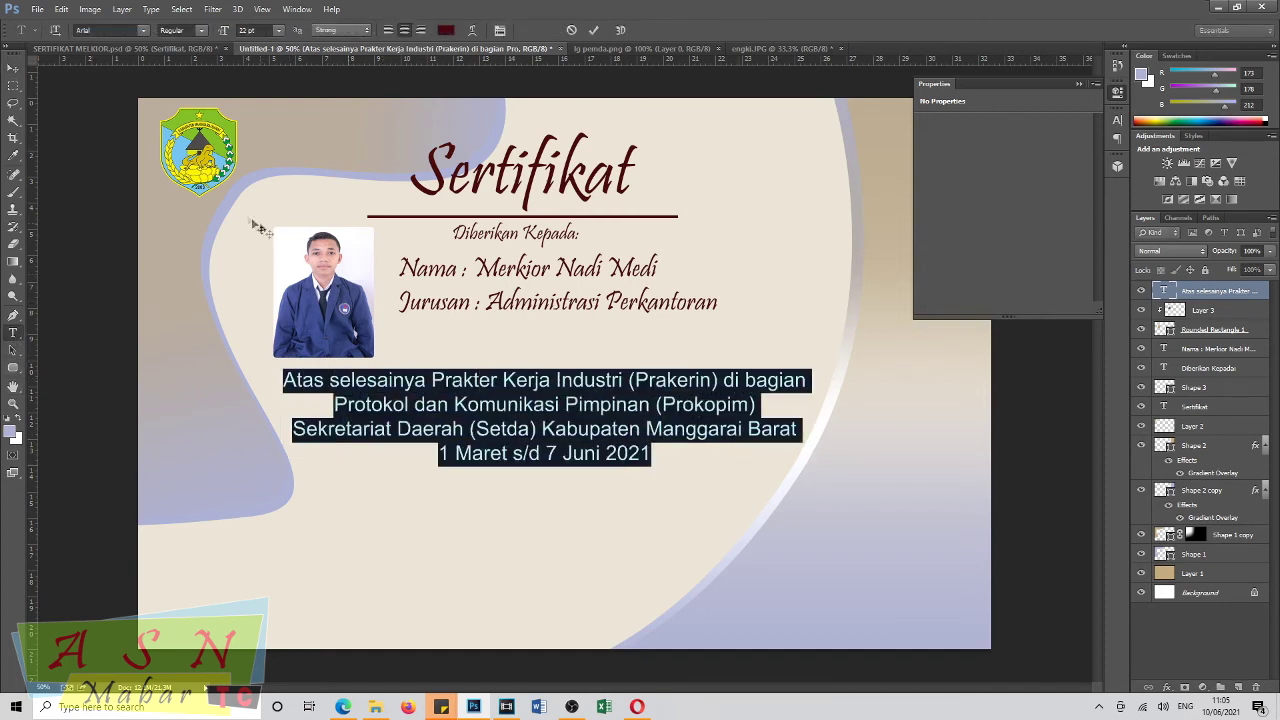
left_click(323, 31)
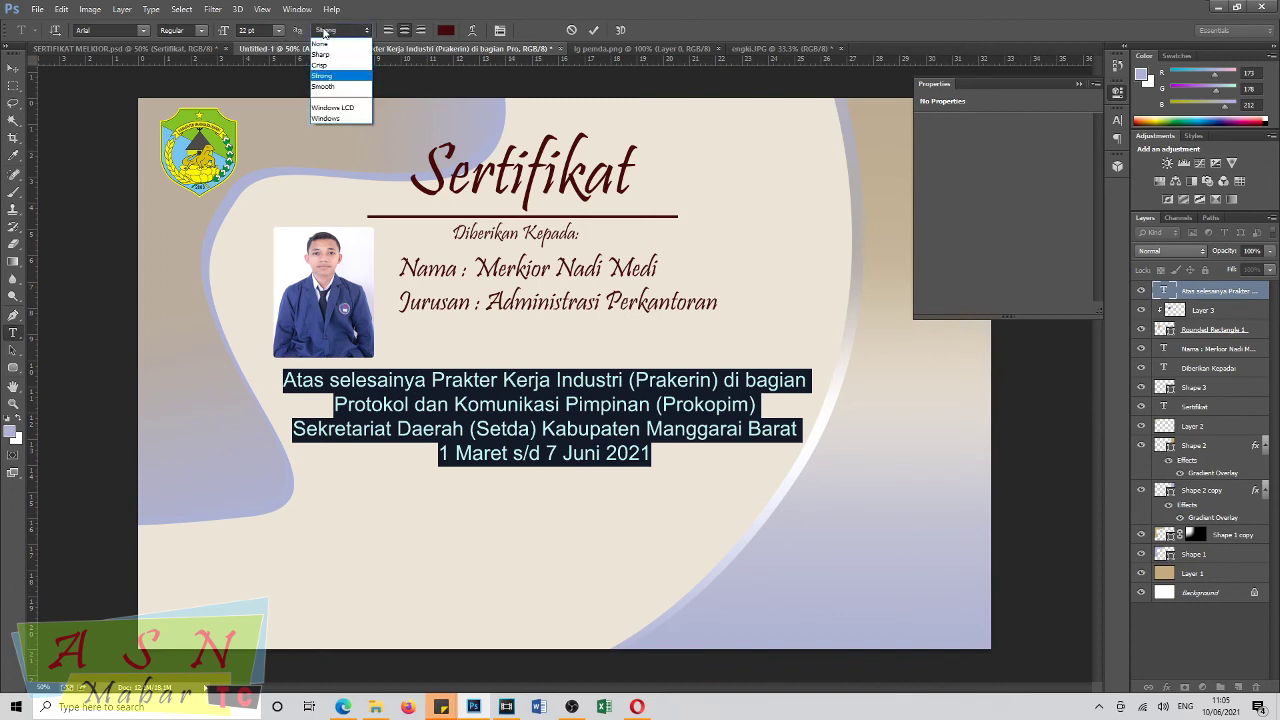
left_click(323, 31)
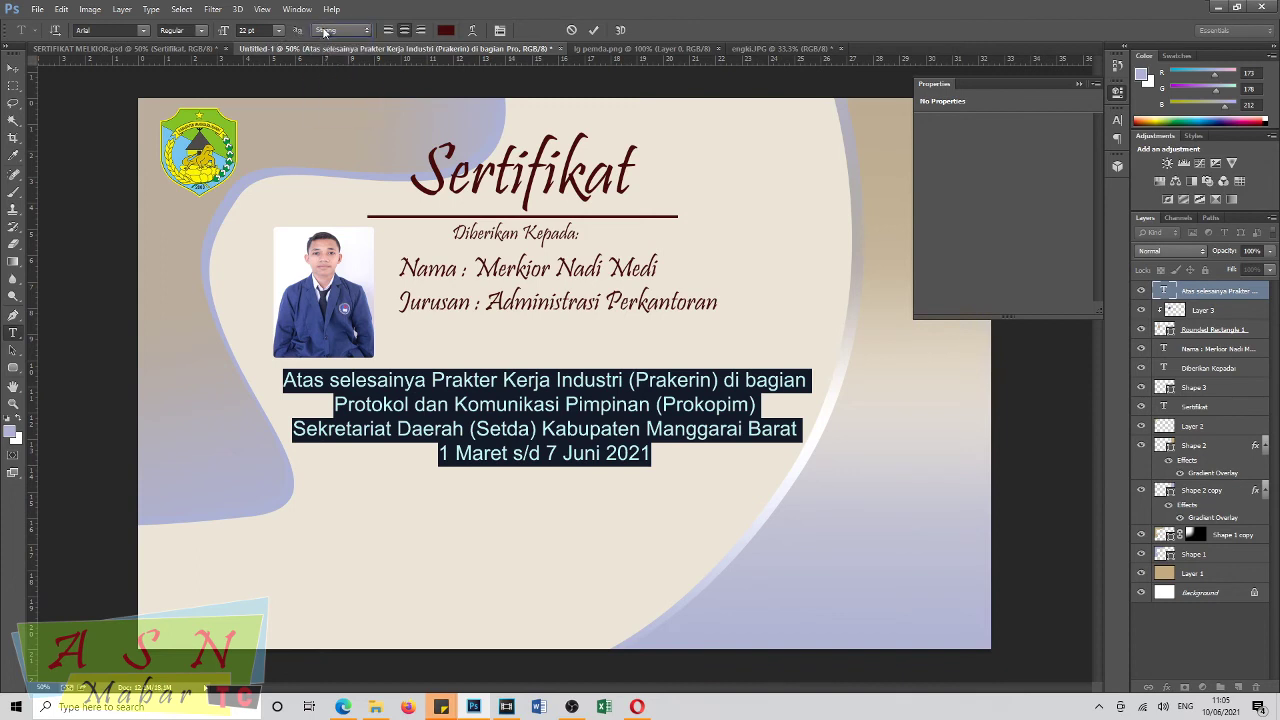
left_click(203, 31)
left_click(176, 71)
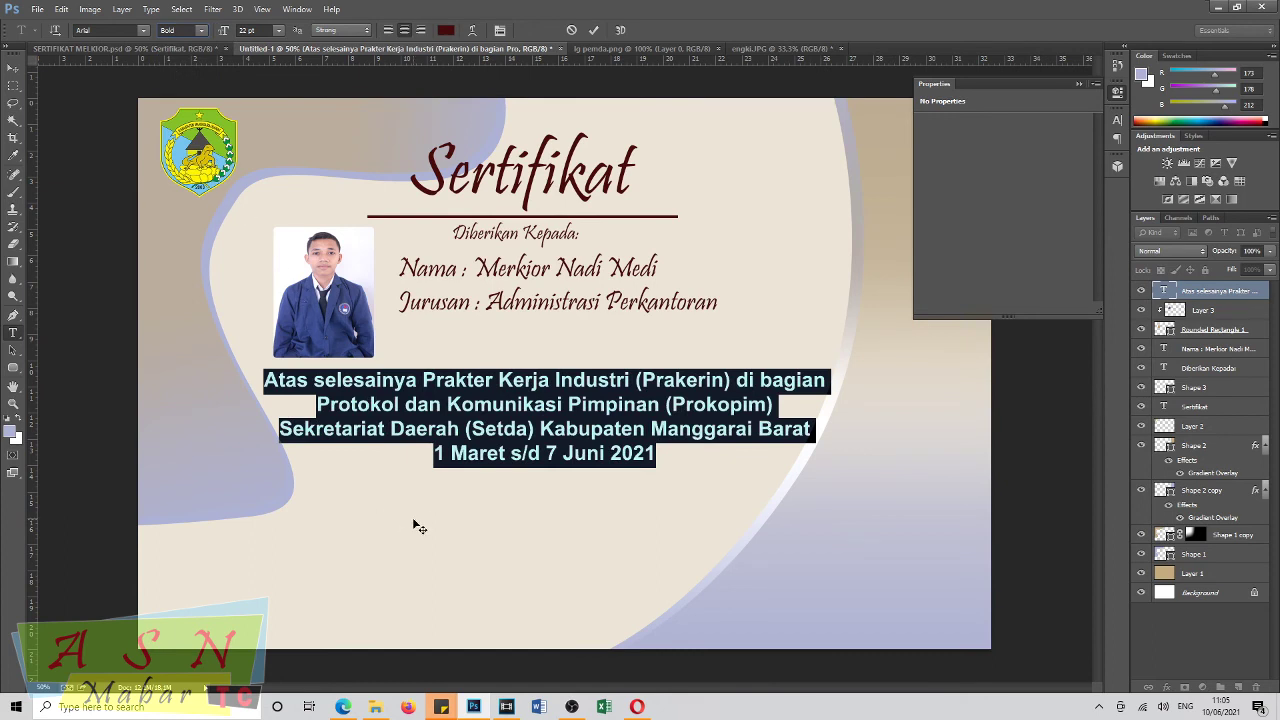
left_click_drag(413, 520, 413, 513)
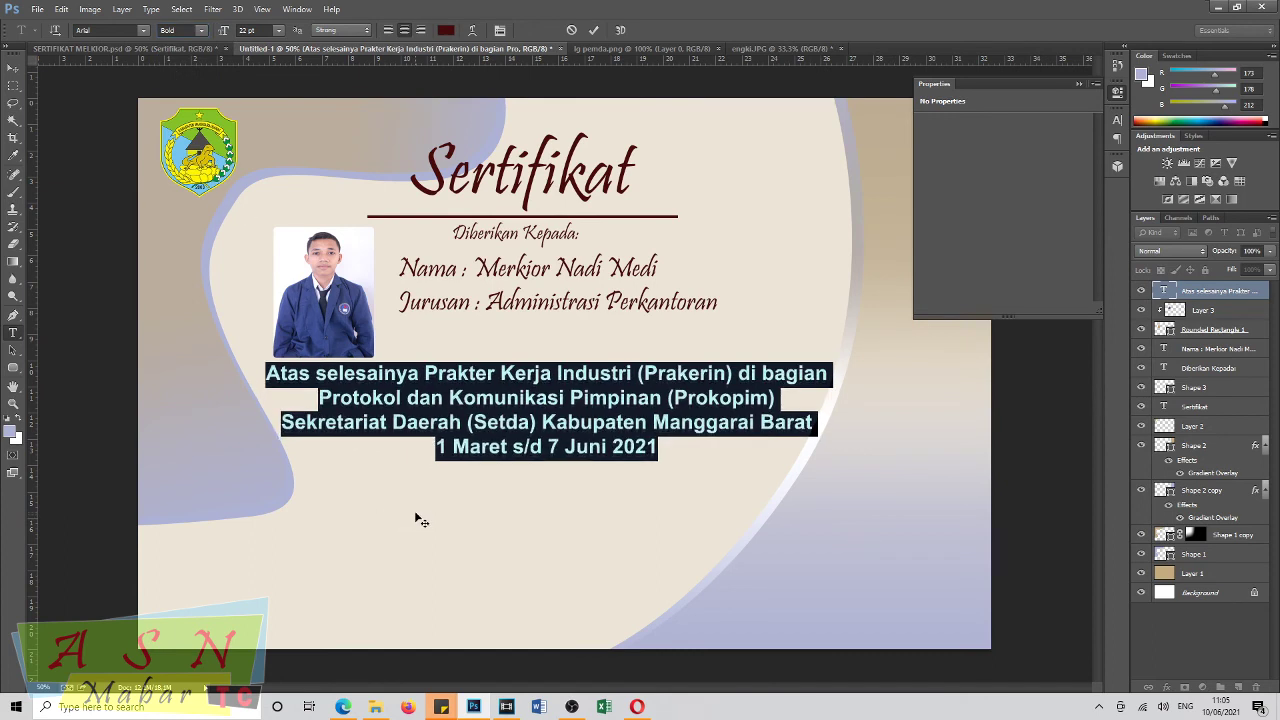
Nudge the 'Diberikan Kepada' and Nama/Jurusan text layers down and close the Properties panel.
left_click(13, 67)
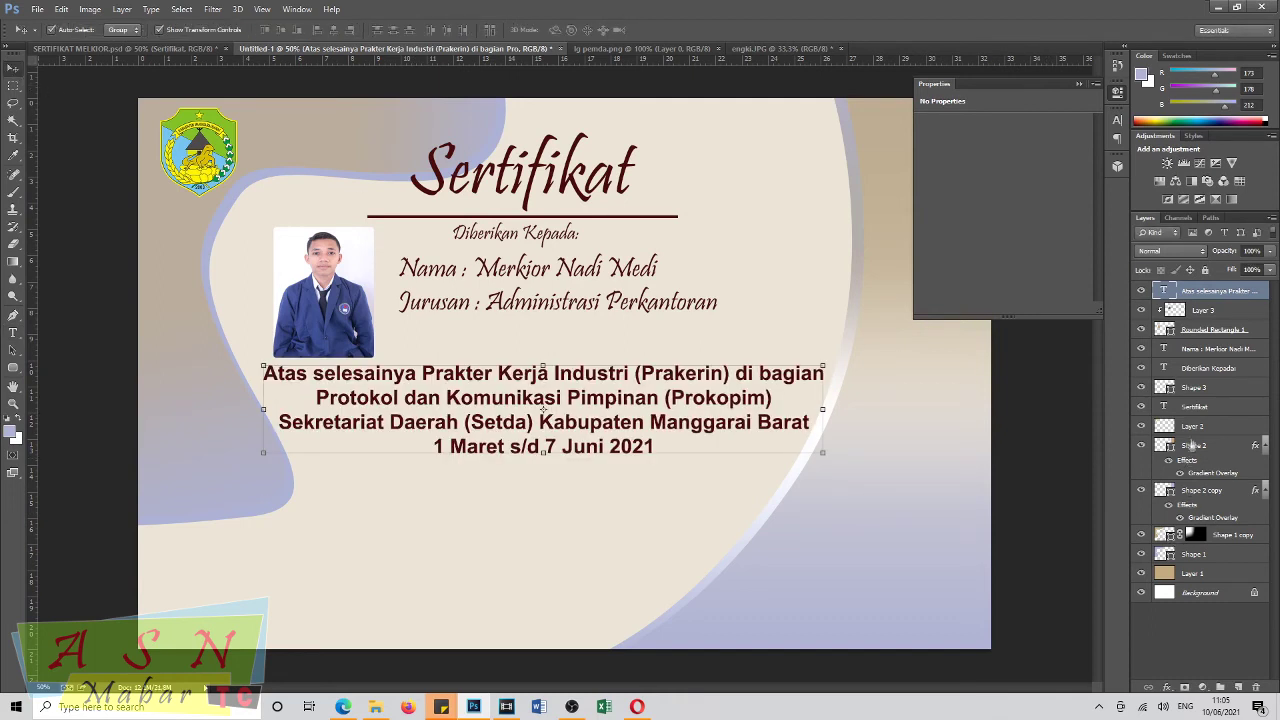
left_click(1201, 373)
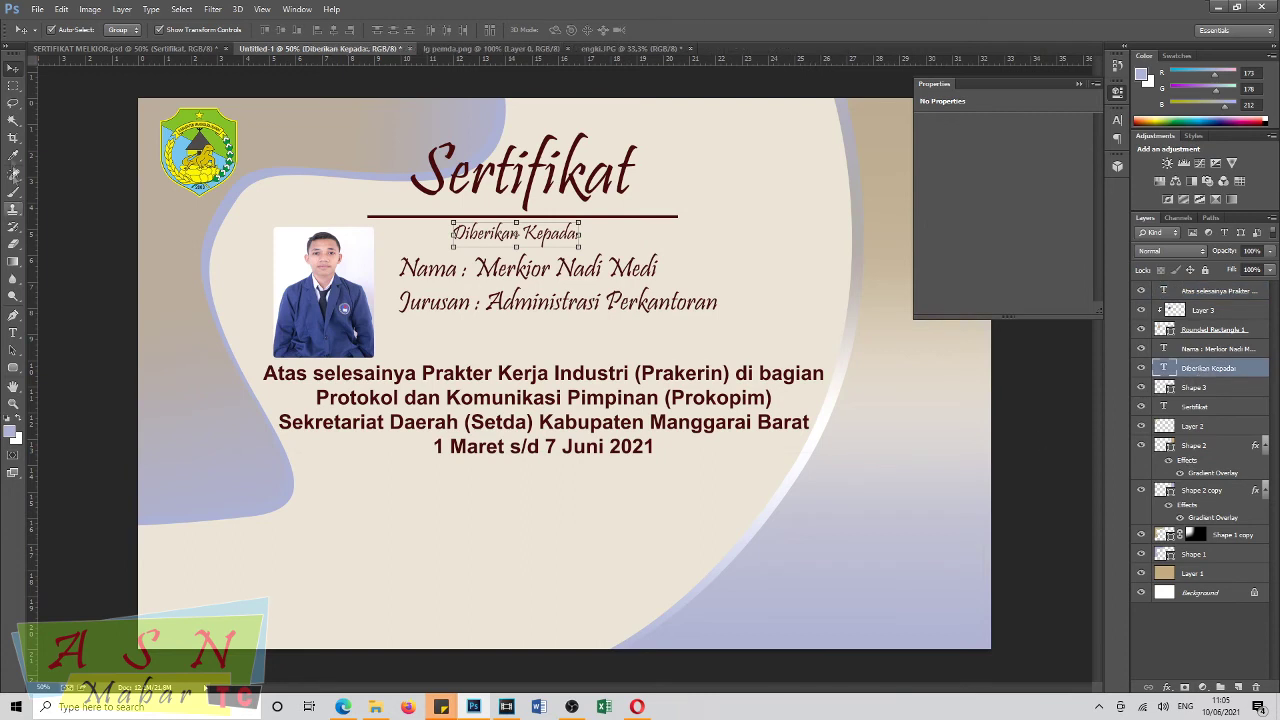
key("Down")
key("Down")
key("Down")
key("Down")
key("Down")
key("Down")
key("Down")
key("Down")
key("Down")
key("Down")
key("Down")
key("Down")
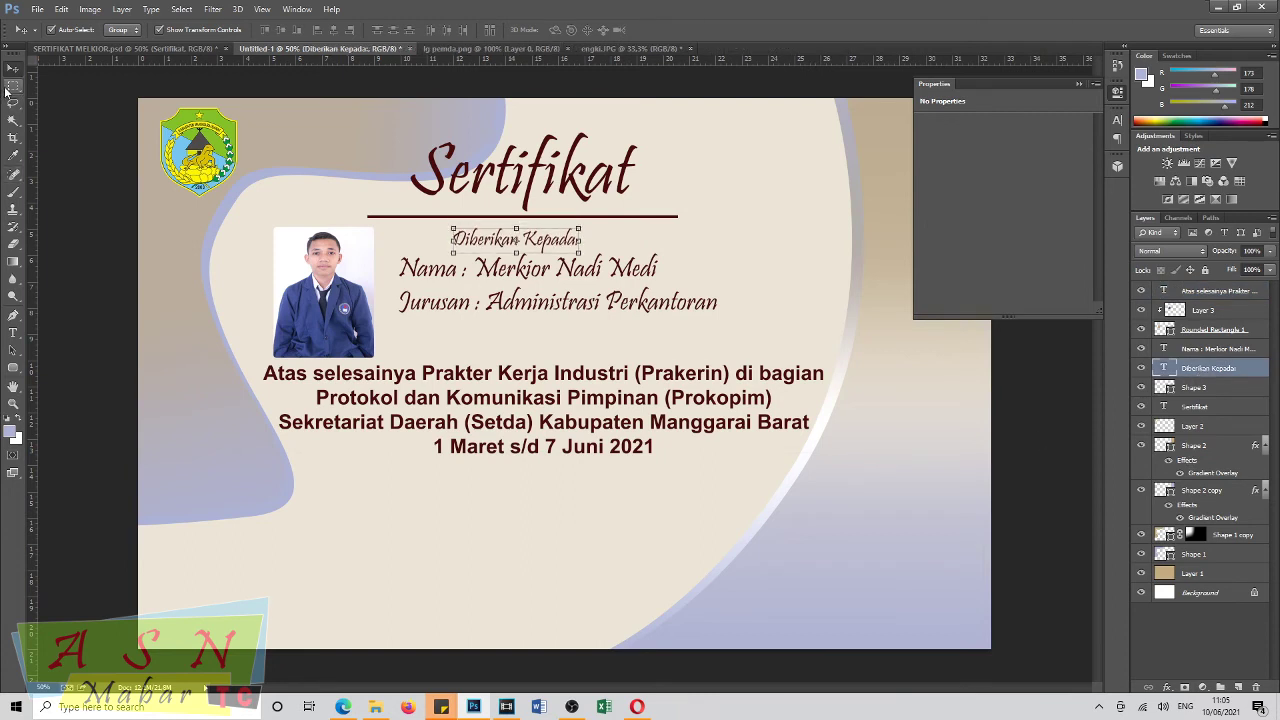
left_click(1213, 347)
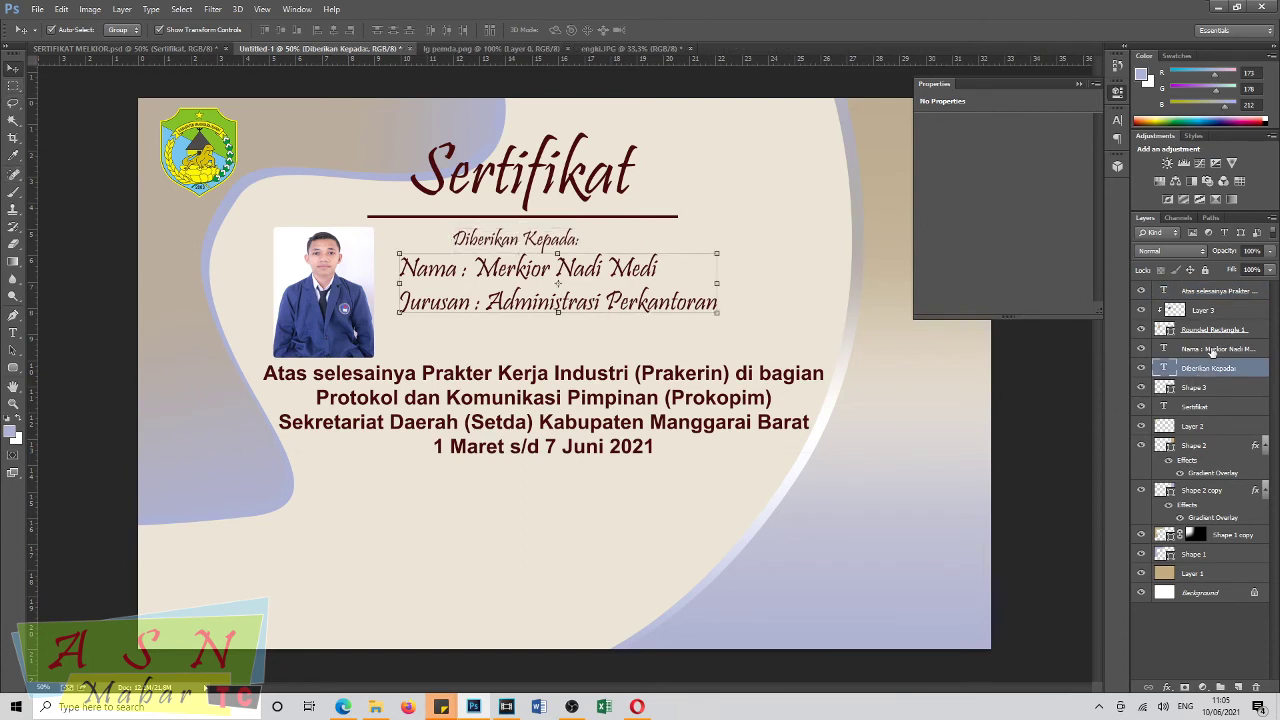
key("Down")
key("Down")
key("Down")
key("Down")
key("Down")
key("Down")
key("Down")
key("Down")
key("Down")
key("Down")
key("Down")
key("Down")
key("Down")
key("Down")
key("Down")
key("Down")
key("Down")
key("Down")
key("Down")
key("Down")
key("Down")
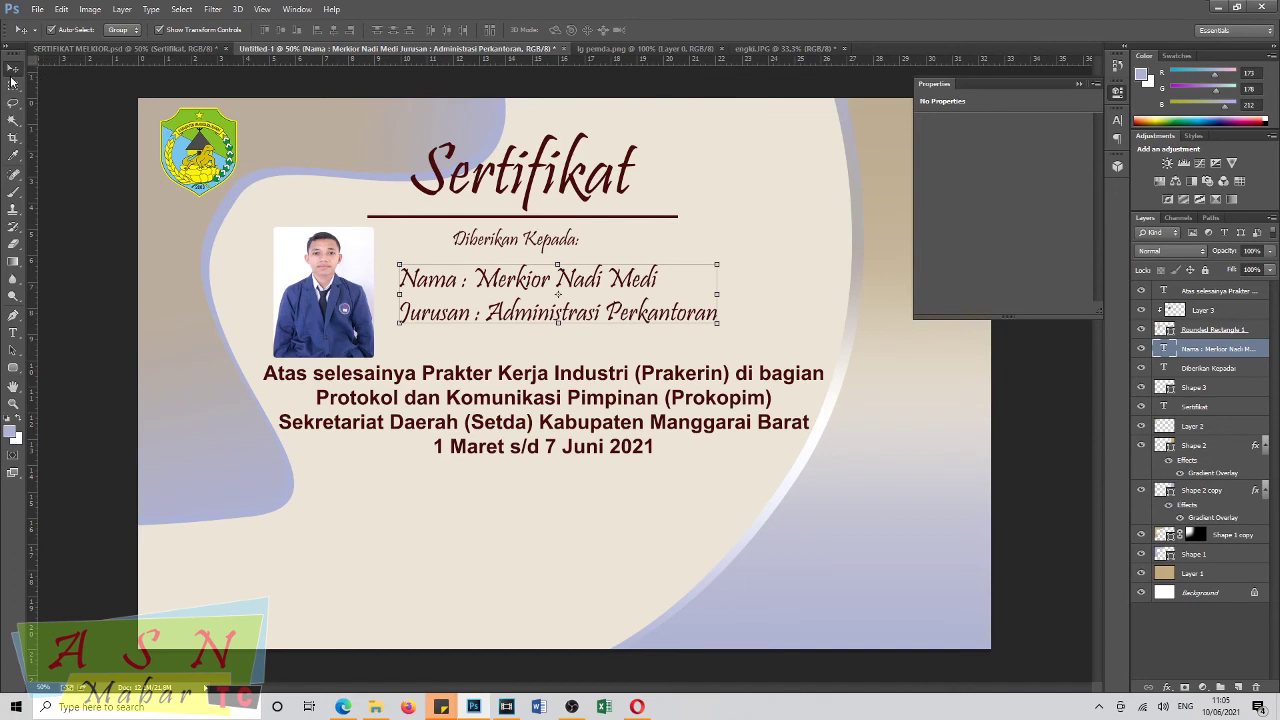
left_click(1078, 84)
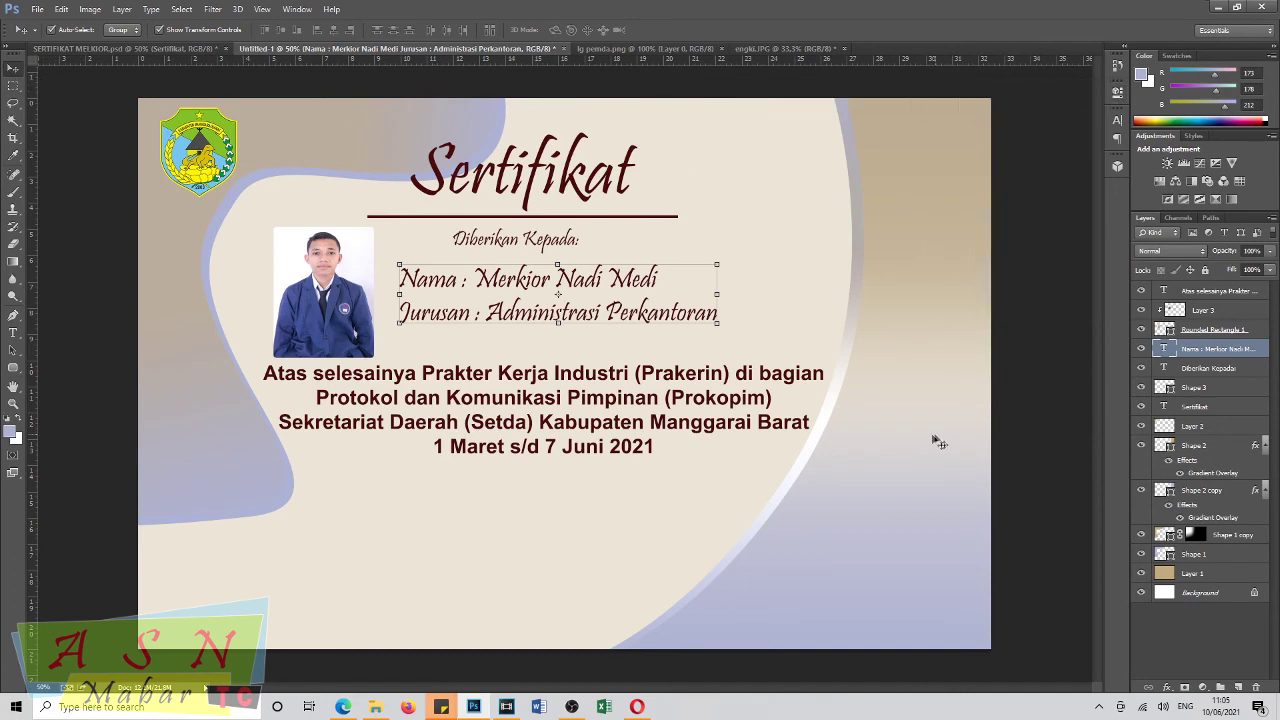
left_click(1203, 291)
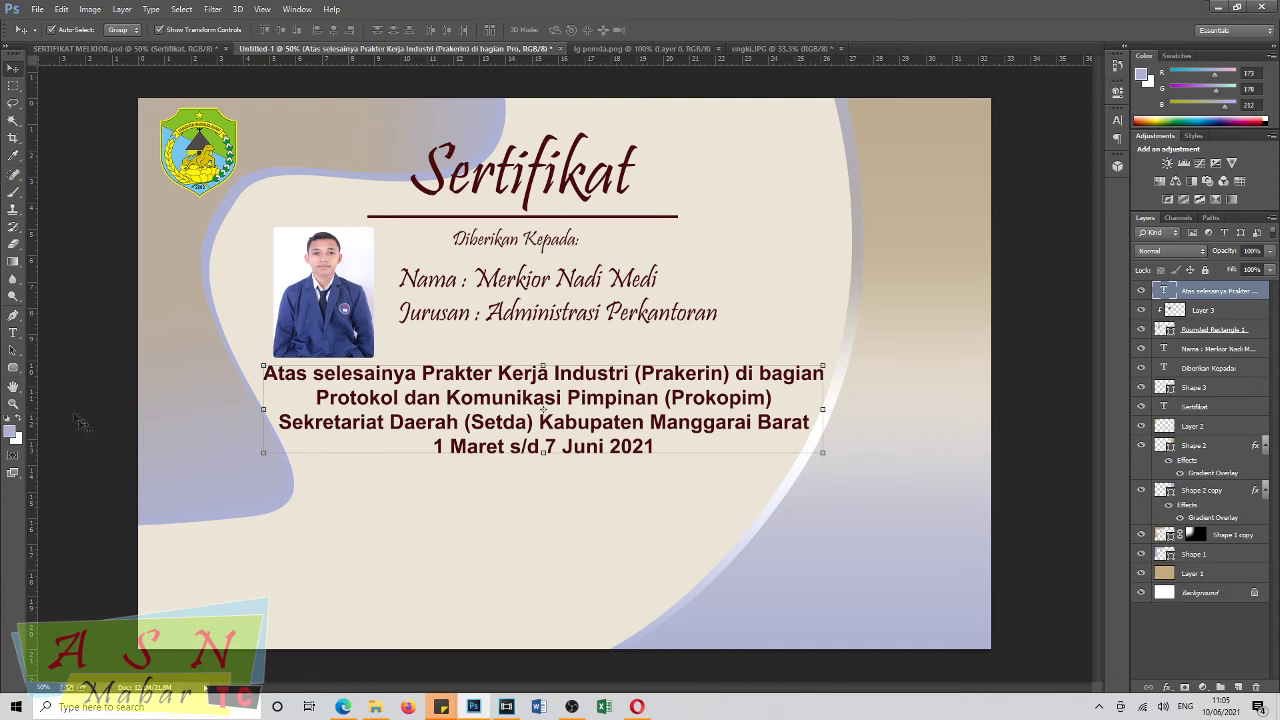
Type 'Labuan Bajo, 5 Juni 2021' as a new line below the date range.
left_click(13, 332)
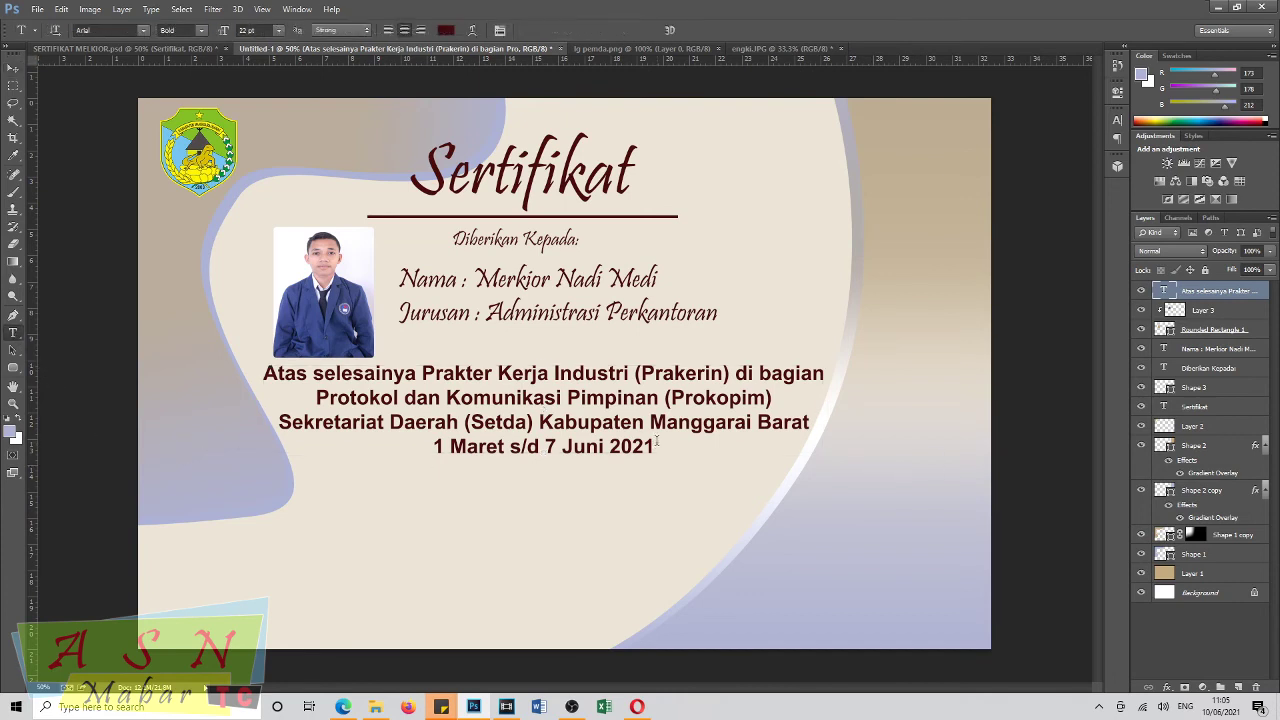
left_click(724, 497)
type("Labuan Bajo")
key("BackSpace")
type(",")
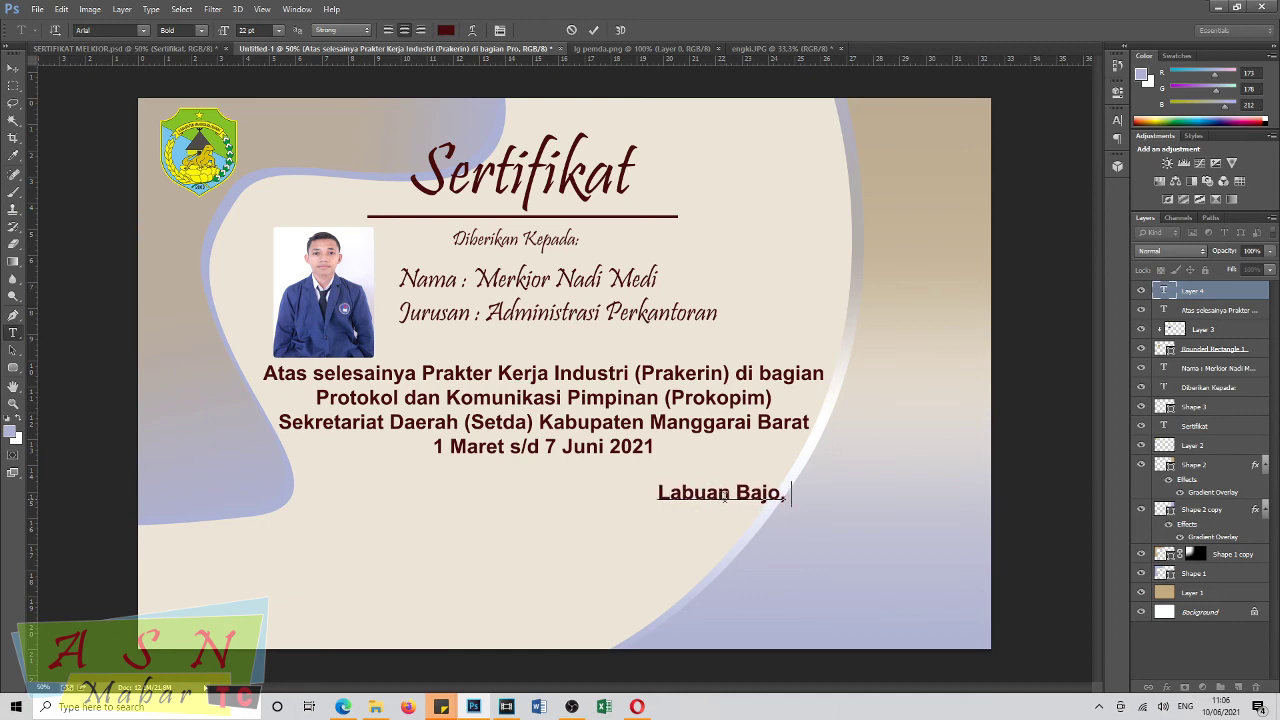
type(" 5")
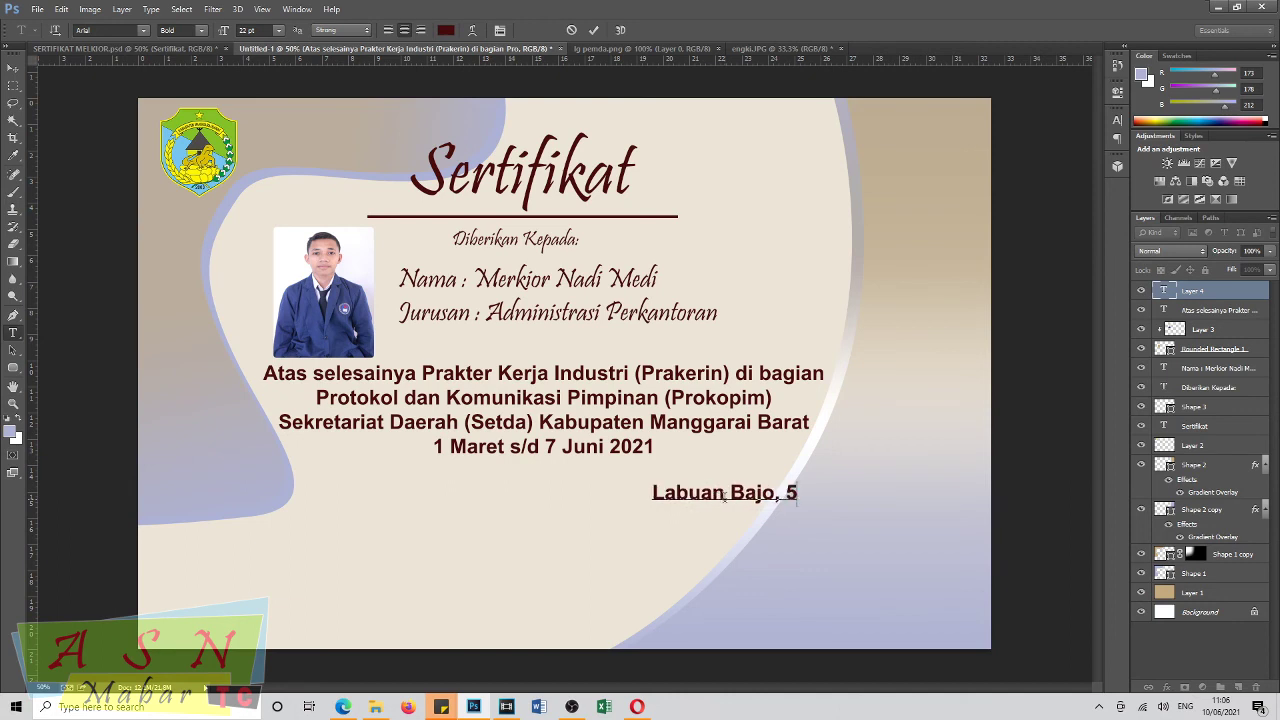
type(" j")
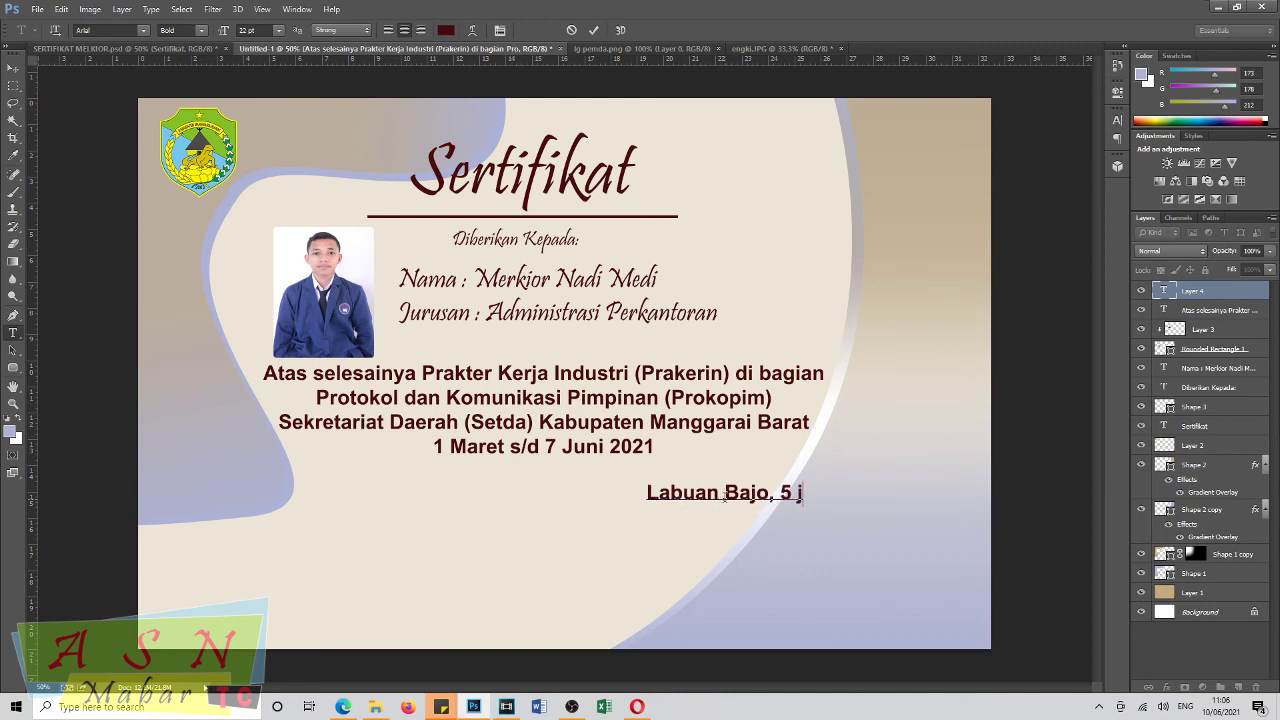
key("BackSpace")
type("Jun")
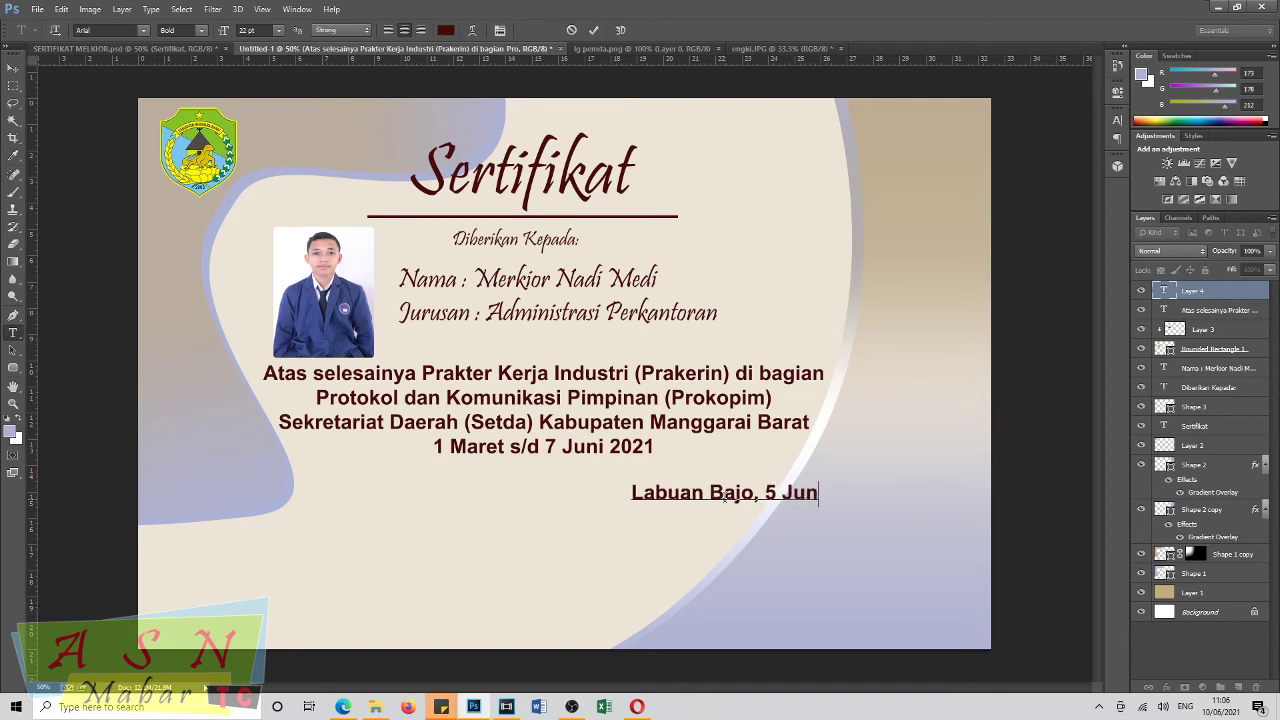
type("i 2021")
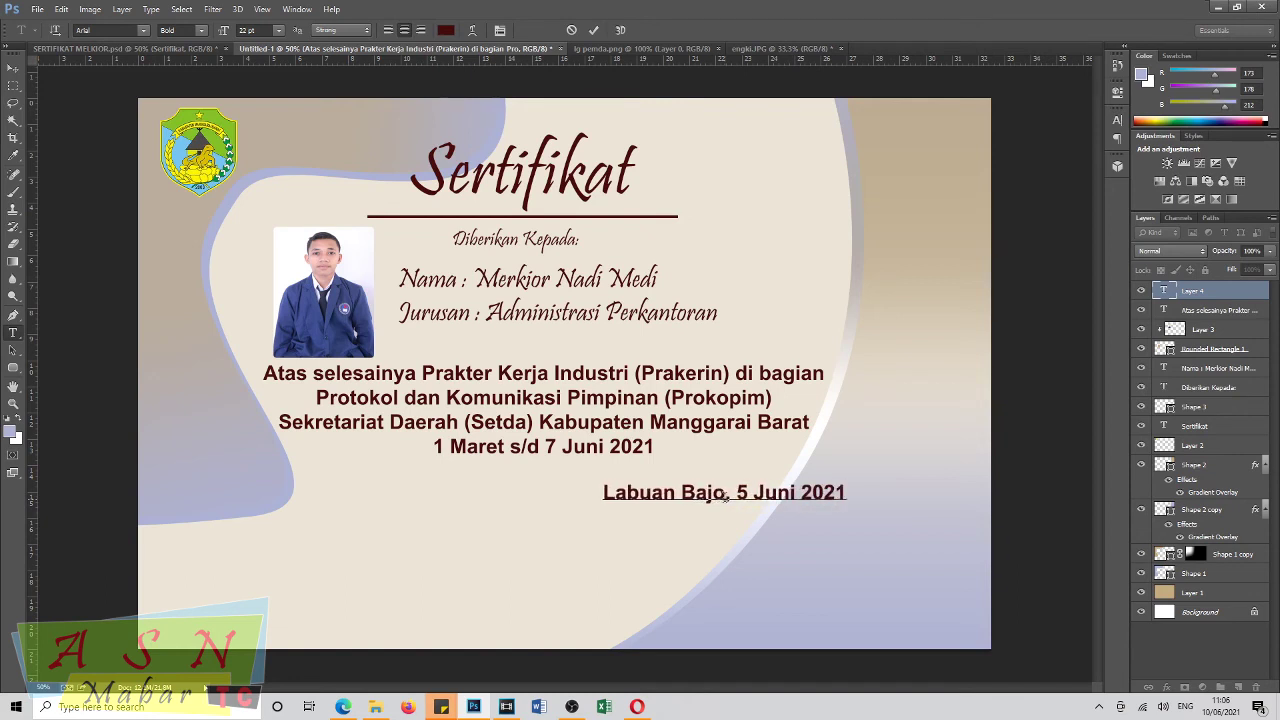
Move the place/date line to the right and select its text for resizing.
left_click_drag(724, 566, 812, 573)
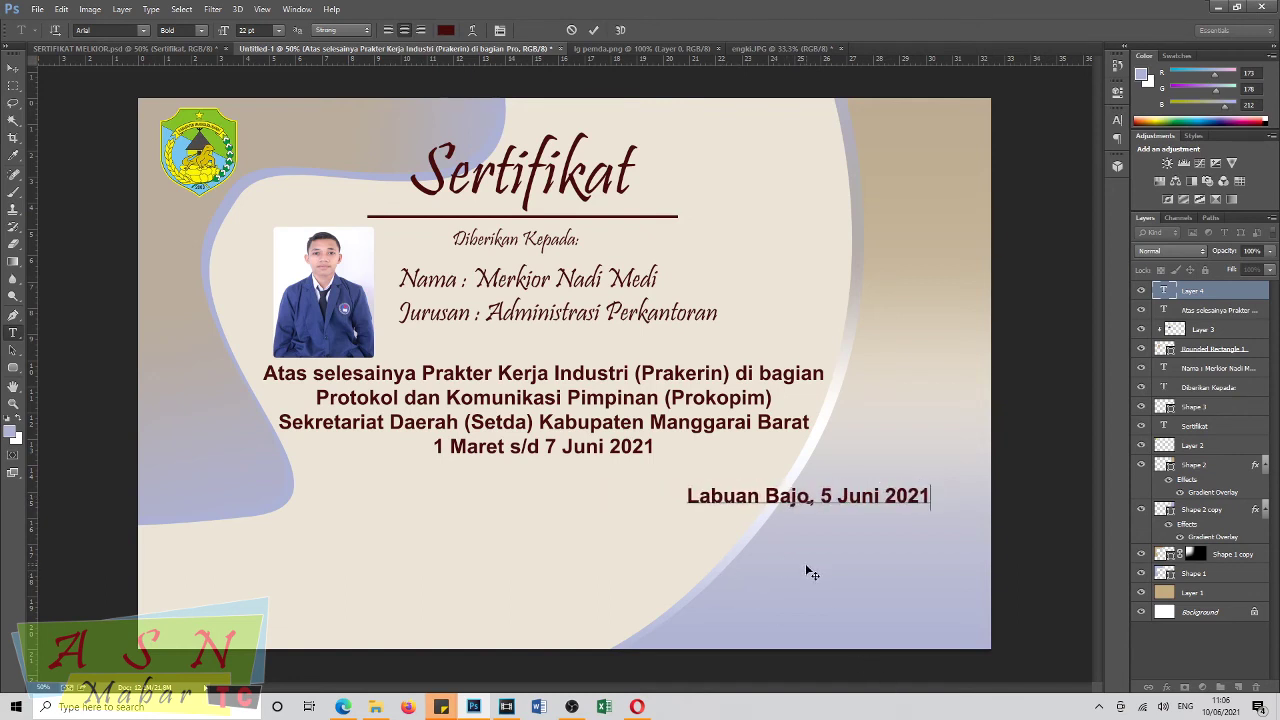
left_click_drag(686, 496, 1013, 510)
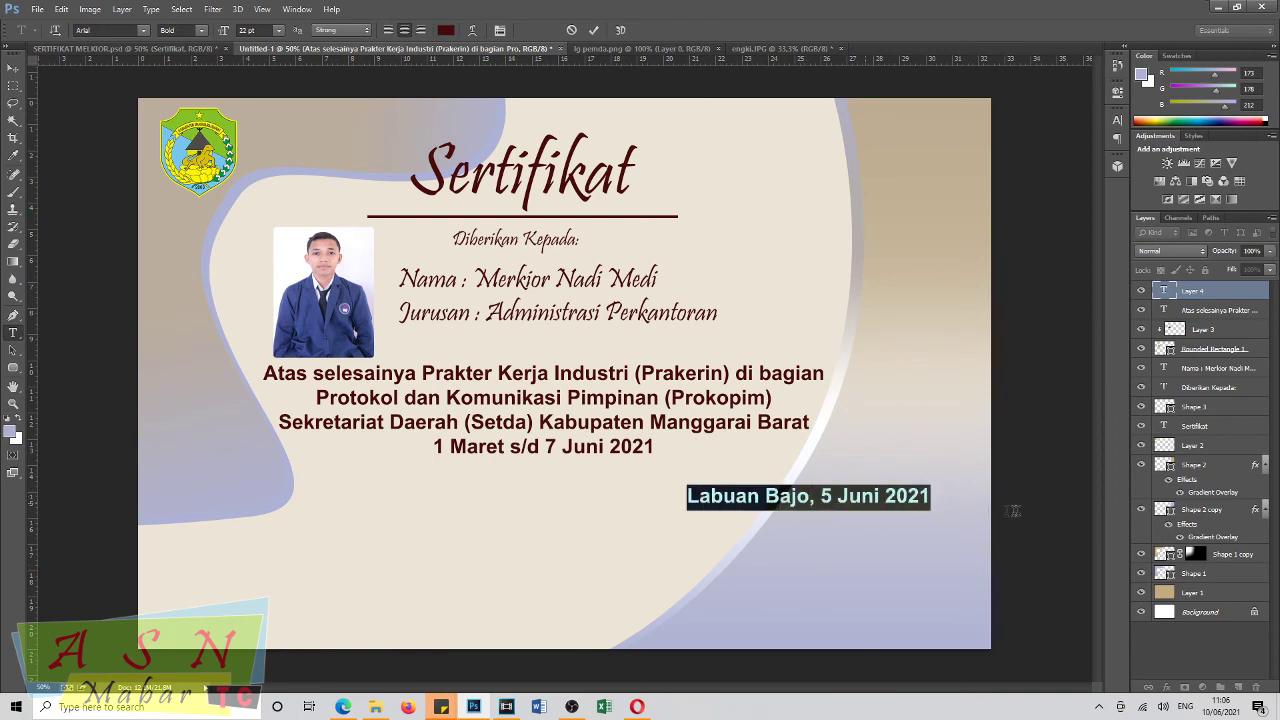
left_click(224, 32)
Set 'Labuan Bajo, 5 Juni 2021' in Brush Script MT at 23 pt, shifted slightly down-right.
type("15")
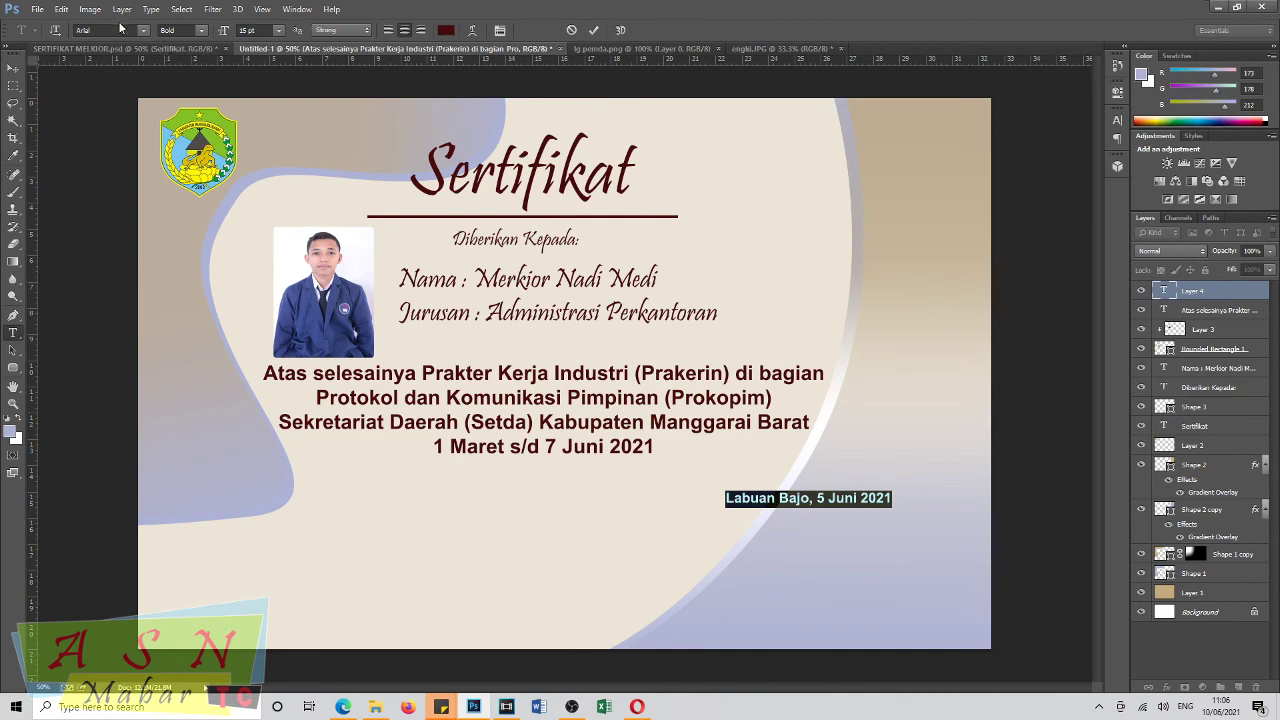
left_click(146, 32)
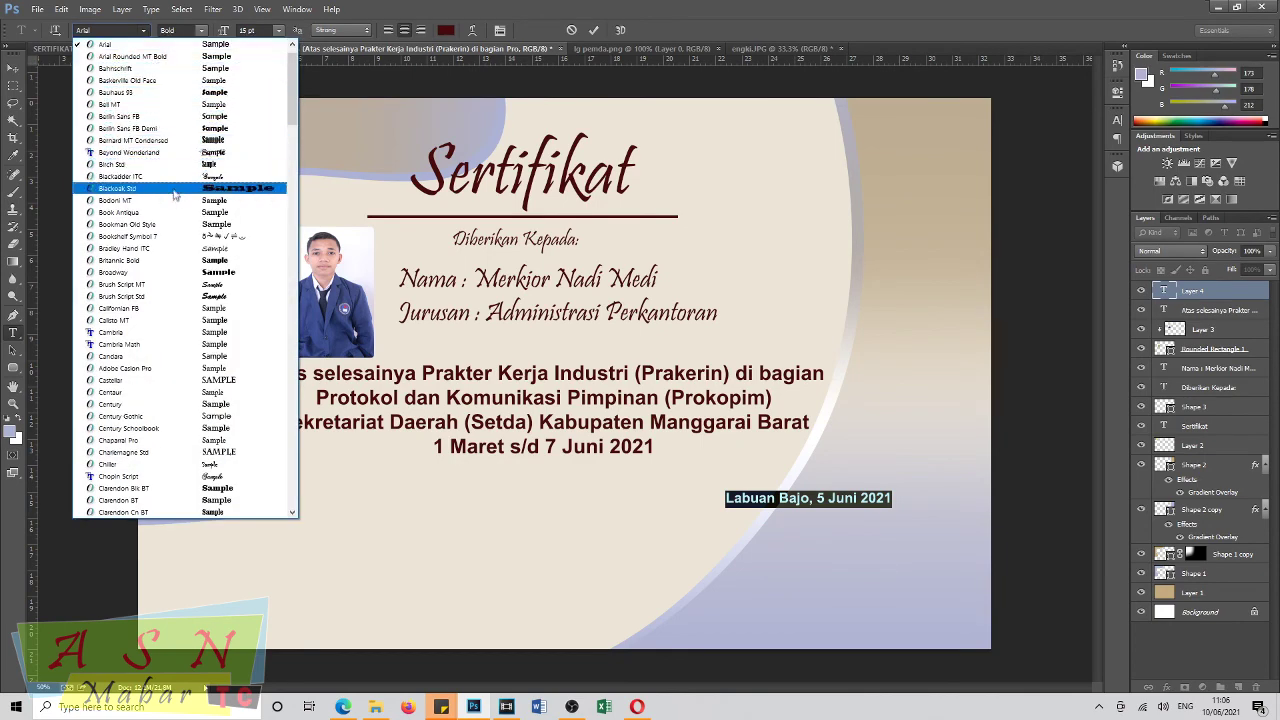
left_click(210, 288)
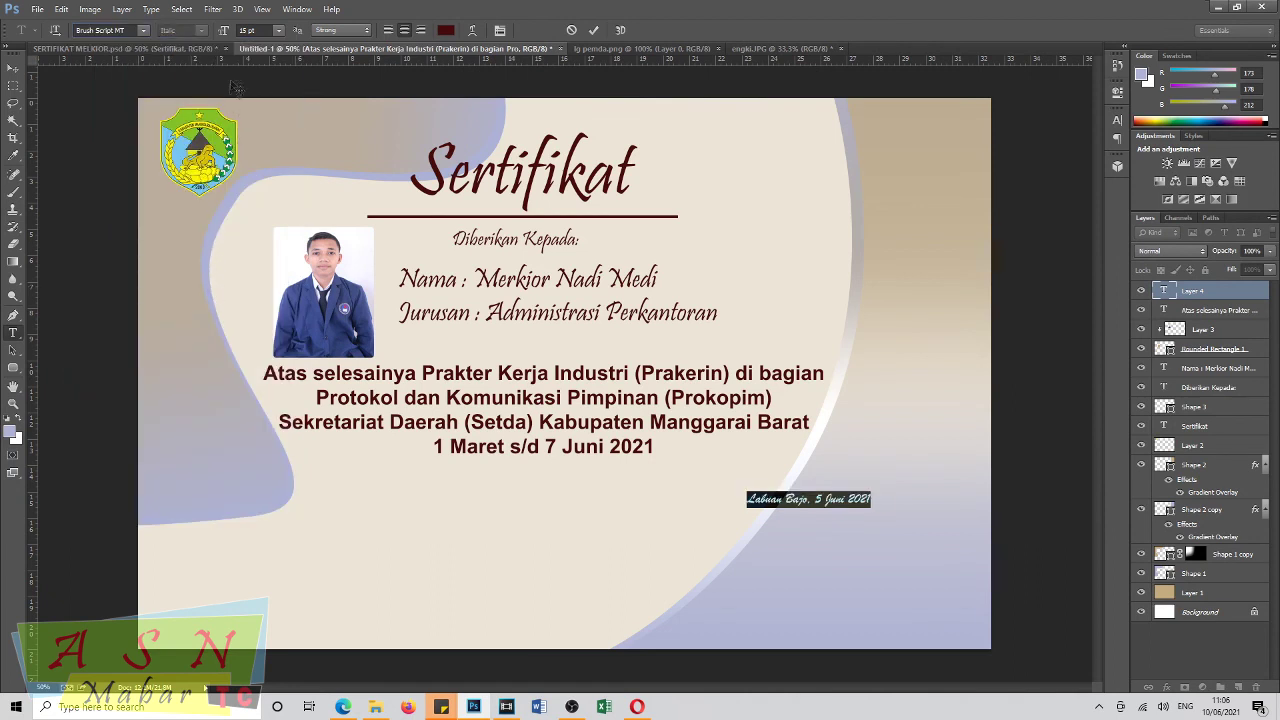
left_click_drag(222, 33, 228, 33)
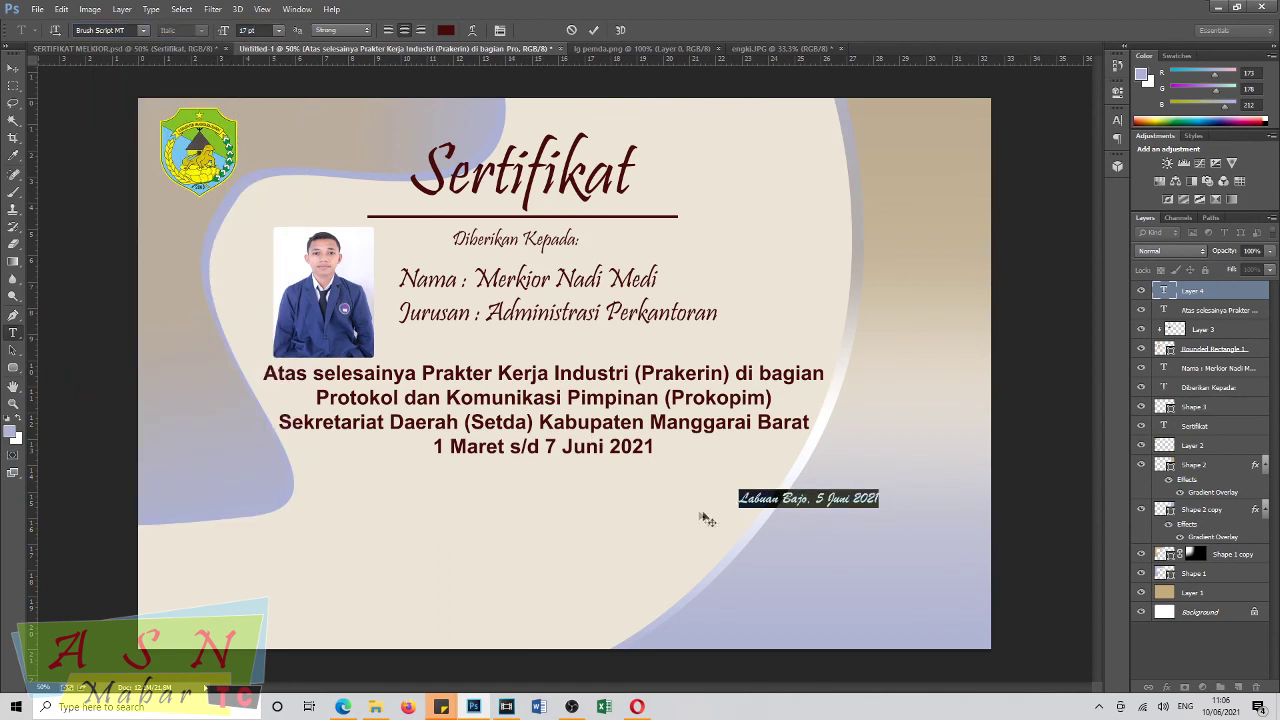
left_click_drag(771, 537, 783, 554)
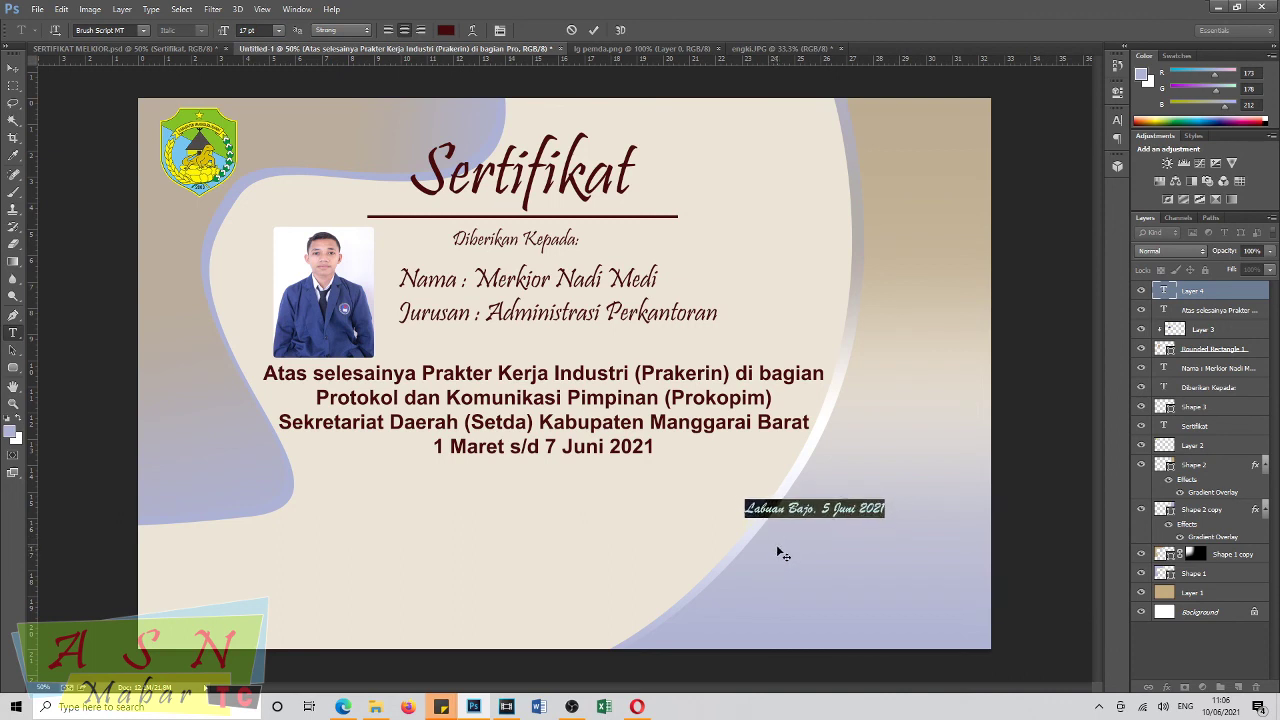
left_click_drag(222, 32, 226, 33)
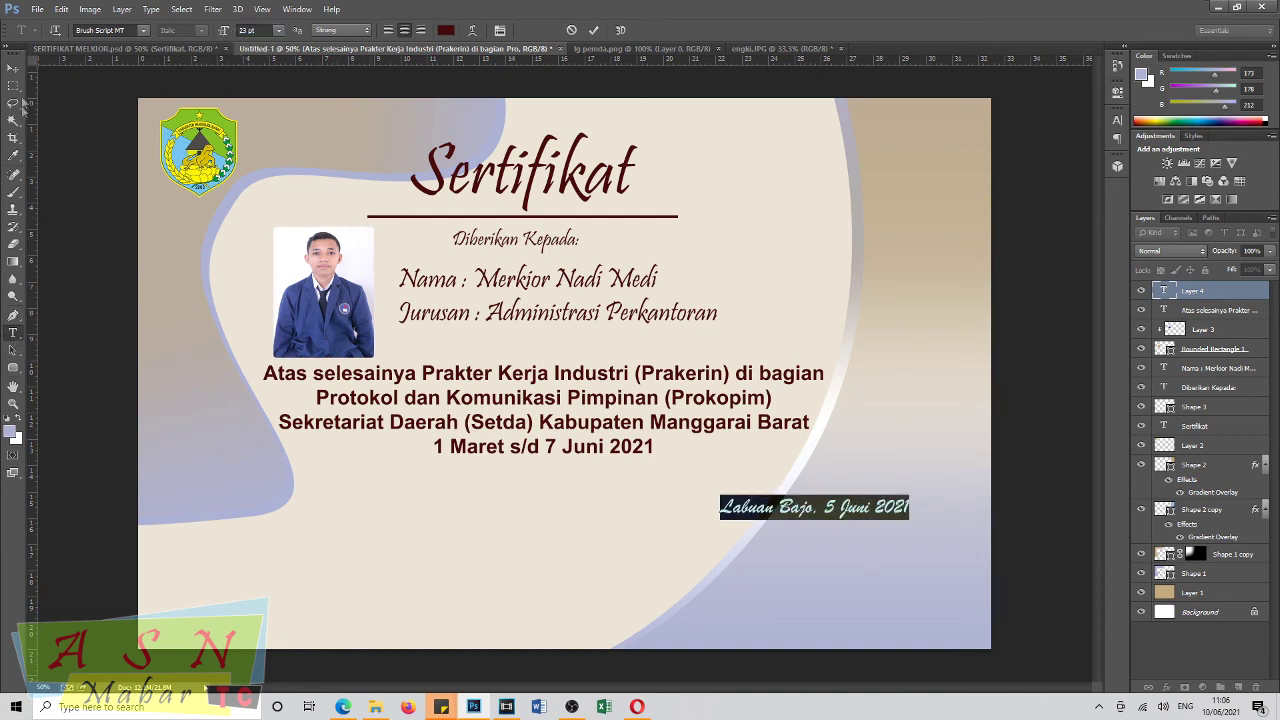
left_click(13, 68)
left_click(13, 332)
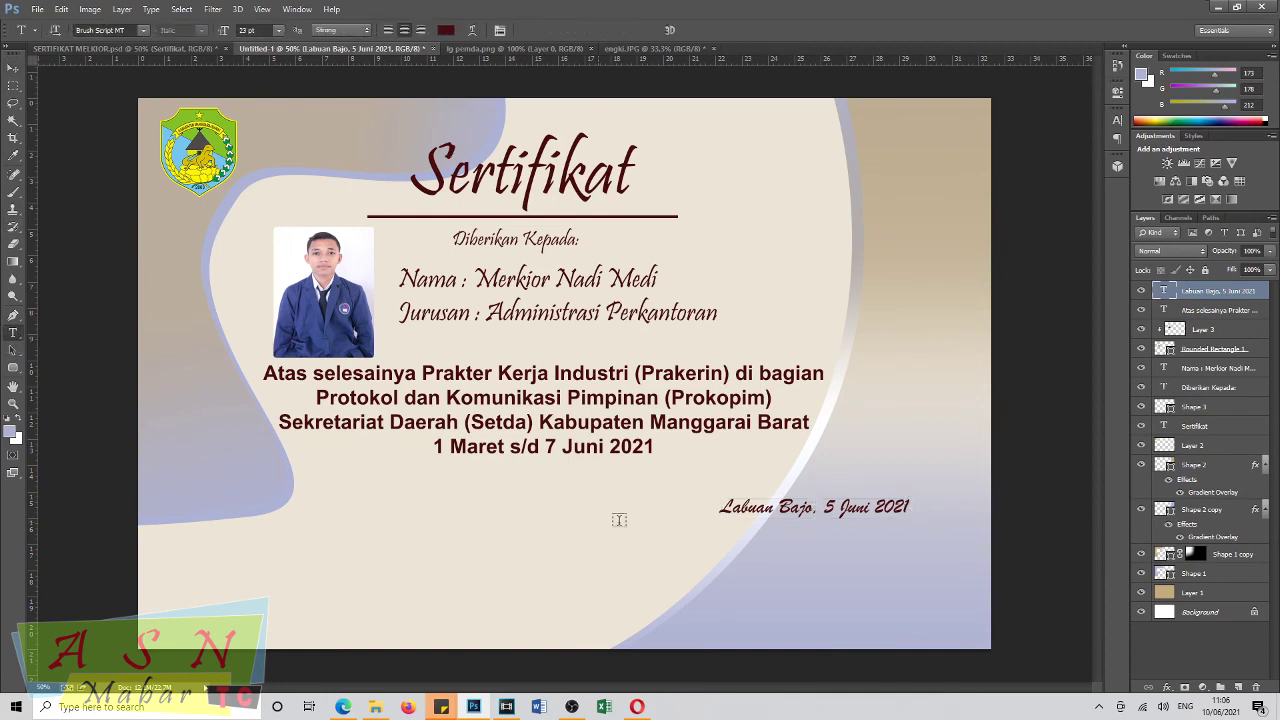
Add the text 'Kepala Bagian Prokopim' and position it directly beneath the date line.
left_click(684, 545)
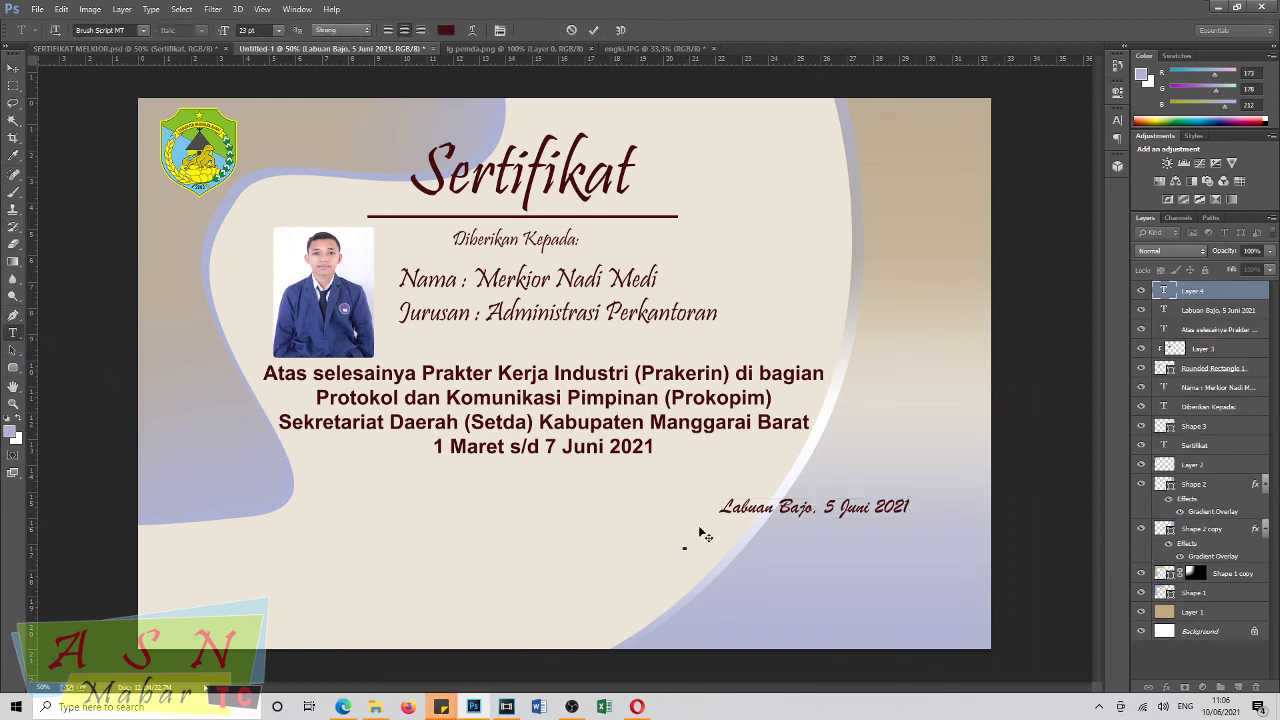
type("Kepala bagian")
key("BackSpace")
key("BackSpace")
key("BackSpace")
key("BackSpace")
key("BackSpace")
key("BackSpace")
key("BackSpace")
type("Bagian Prokopim")
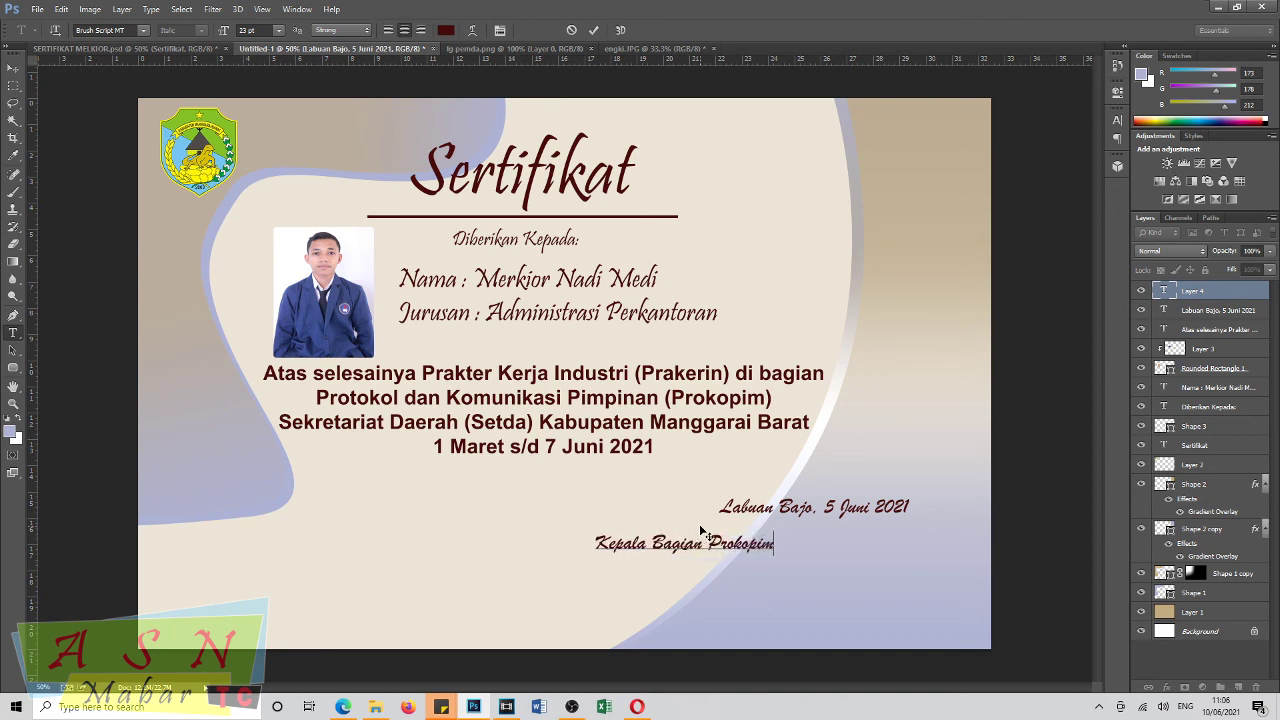
left_click_drag(692, 572, 821, 574)
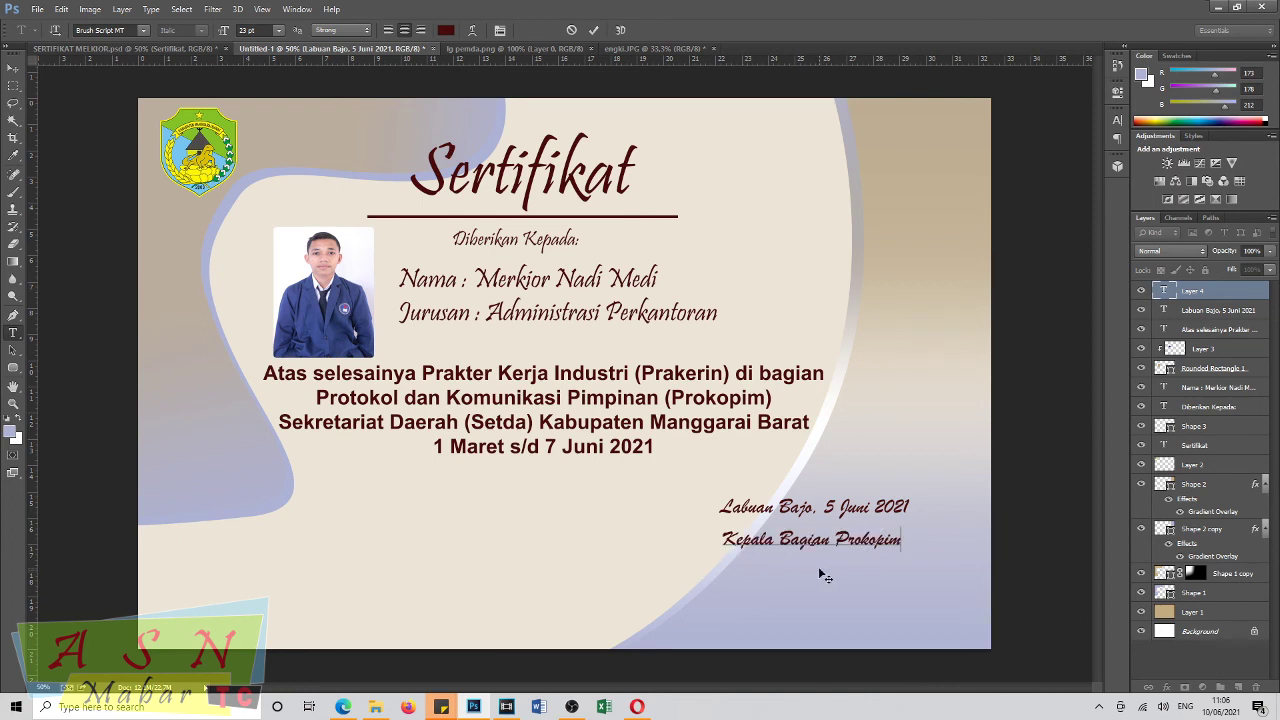
left_click_drag(819, 574, 823, 571)
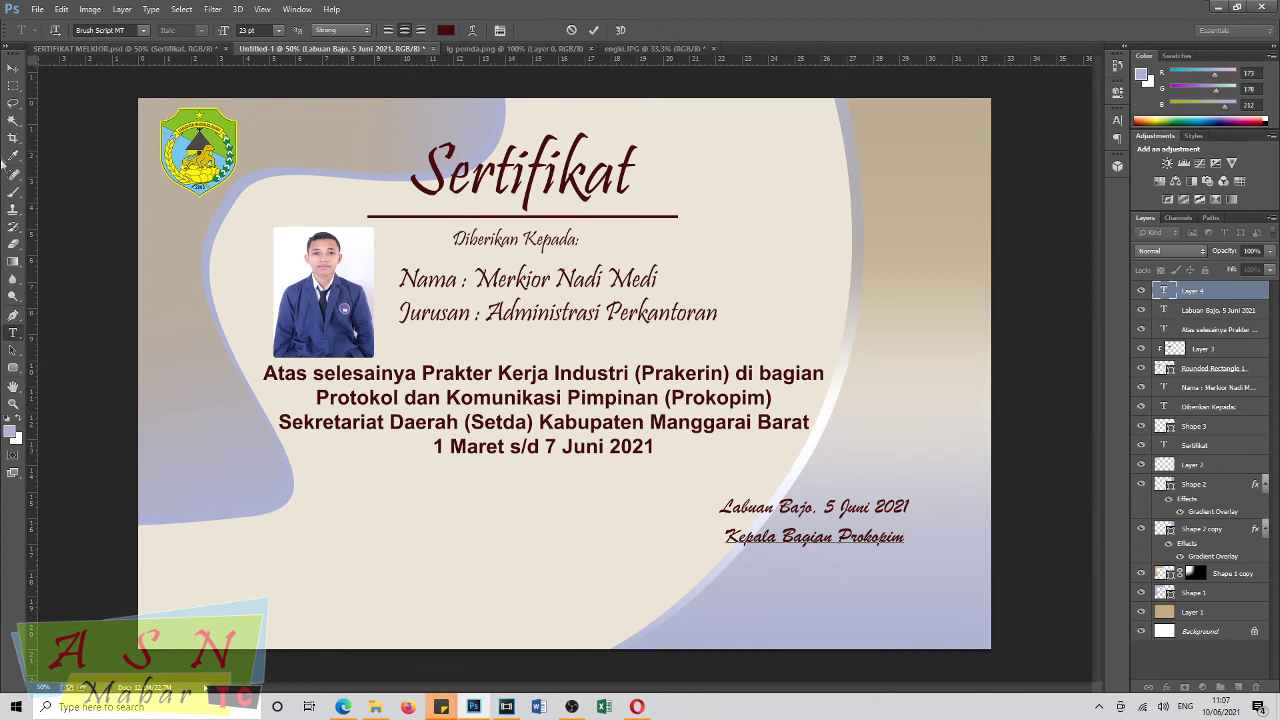
left_click(13, 68)
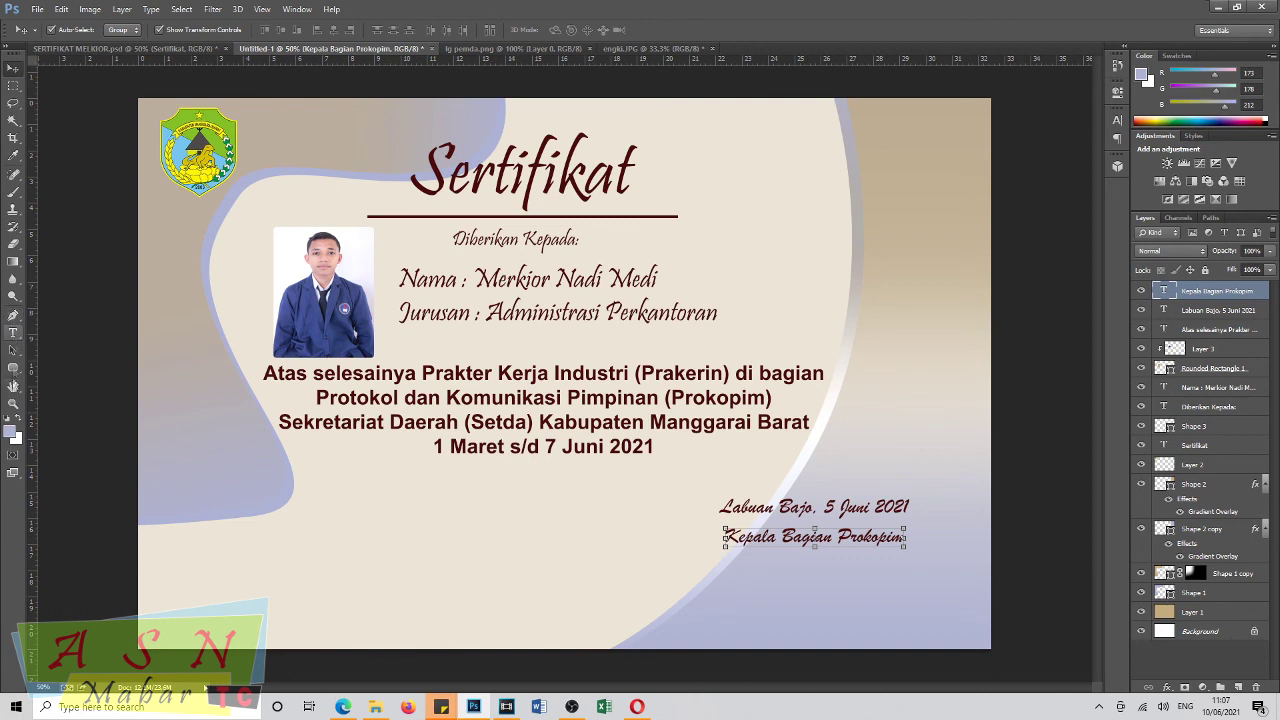
Draw a thin horizontal line below 'Kepala Bagian Prokopim' and apply its adjusted thickness.
left_click(13, 368)
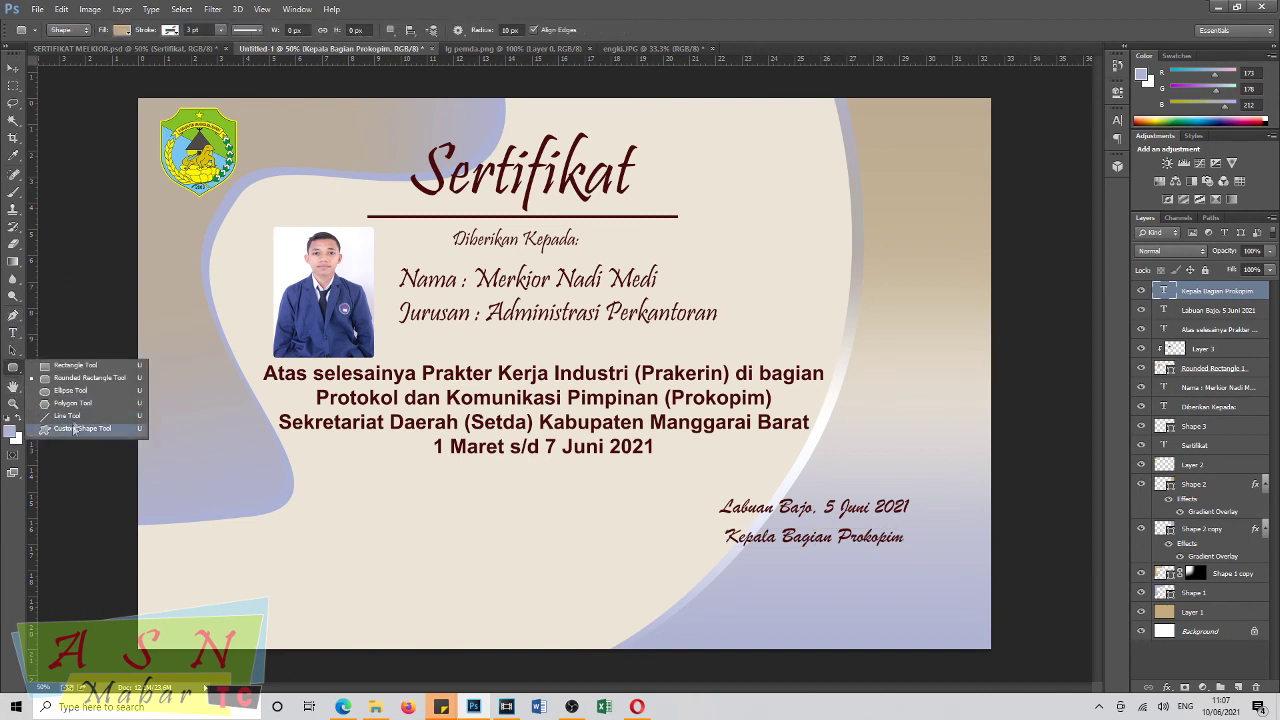
left_click(68, 415)
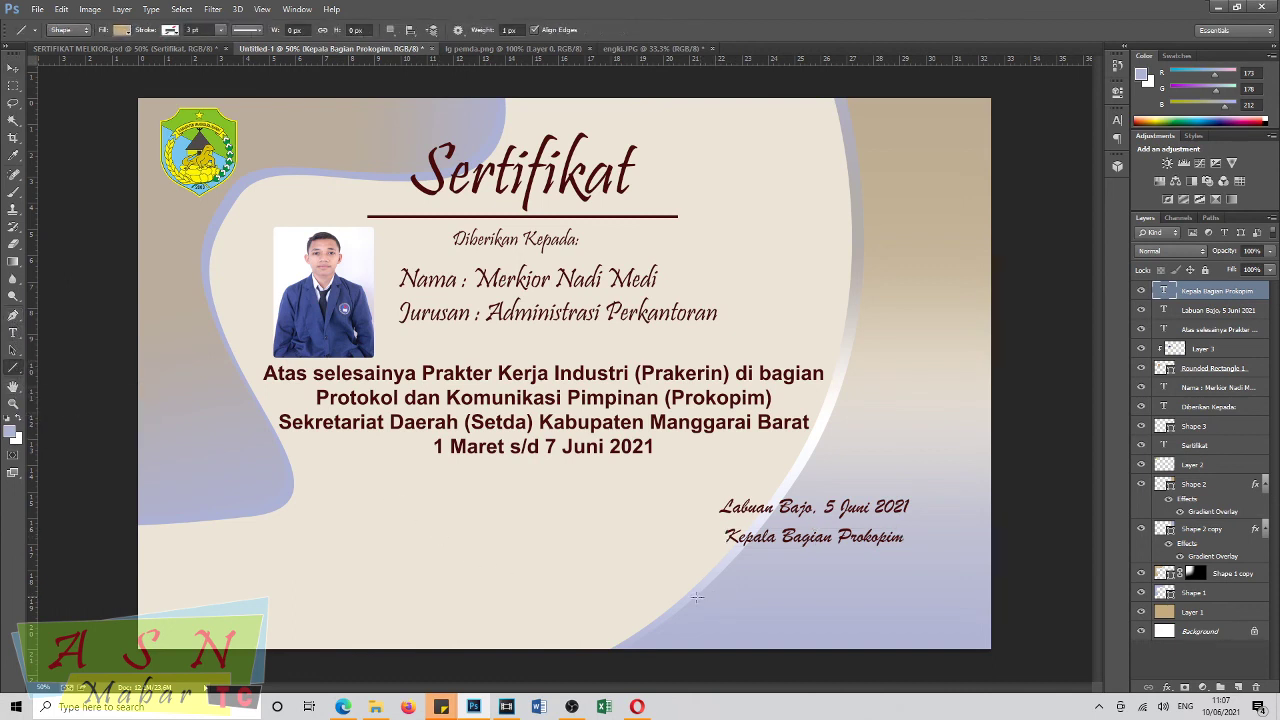
left_click_drag(675, 604, 936, 604)
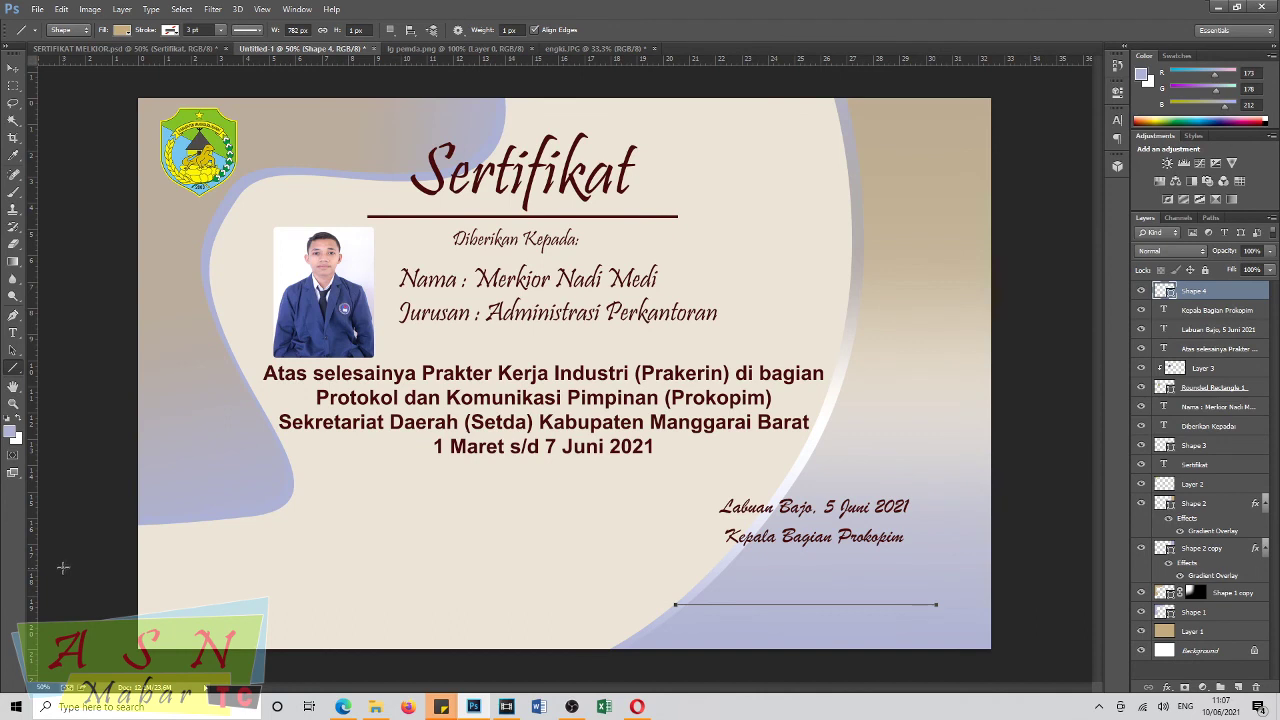
left_click(13, 68)
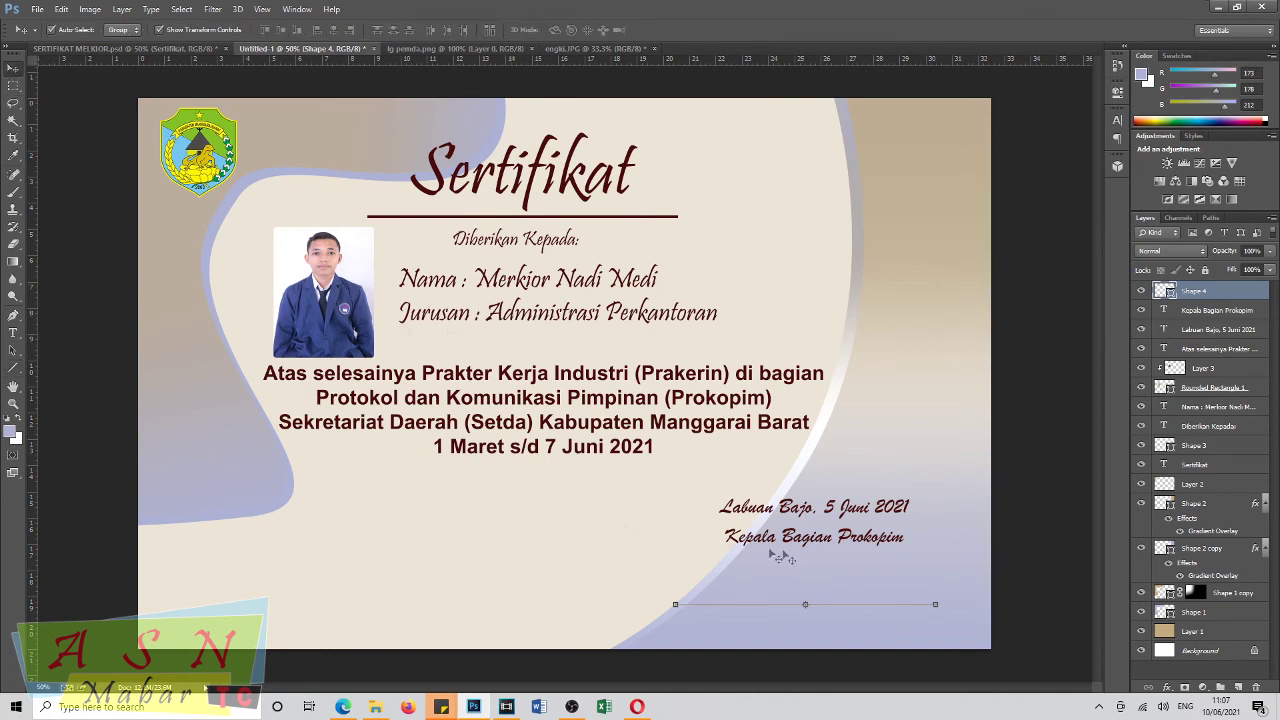
left_click_drag(806, 606, 808, 611)
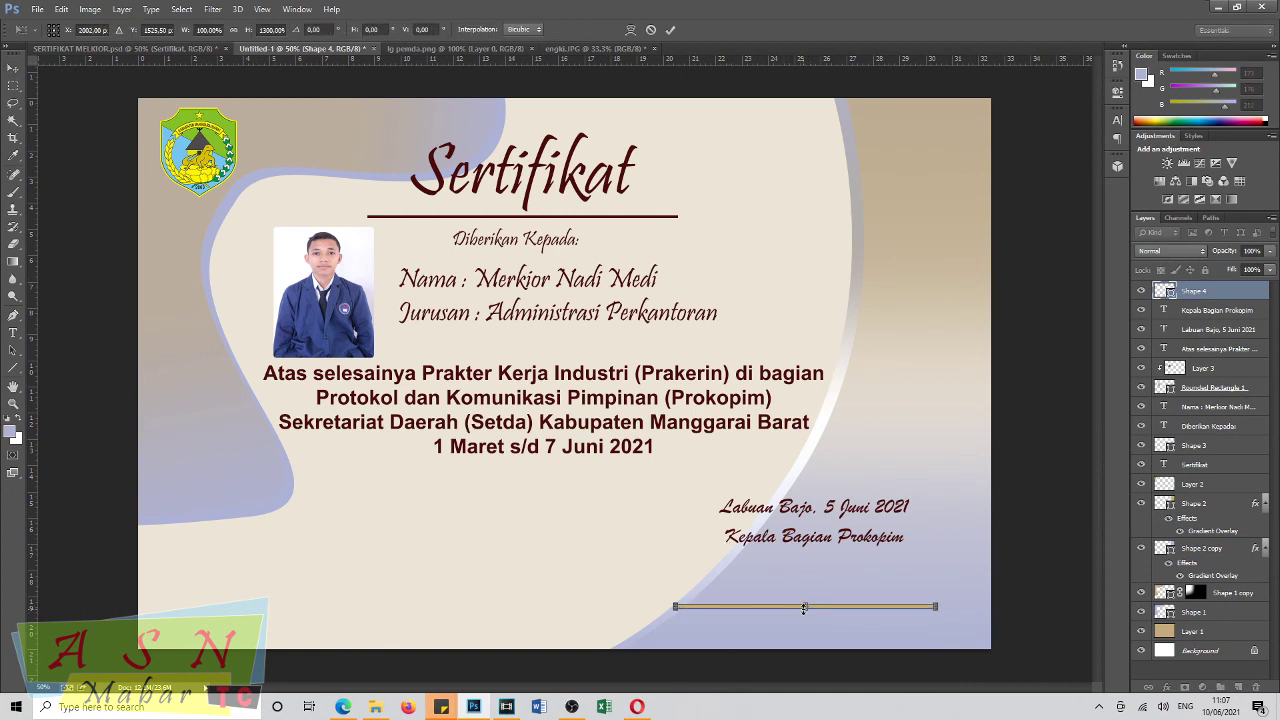
left_click_drag(804, 608, 805, 606)
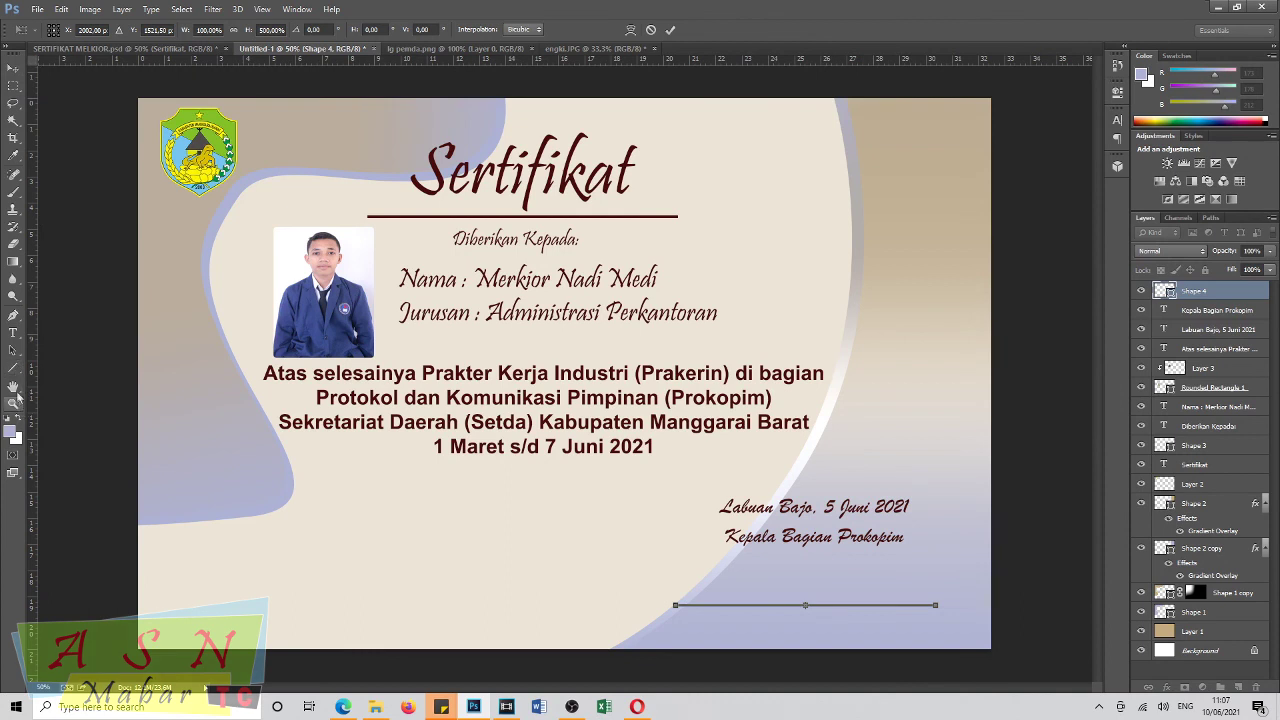
left_click(12, 370)
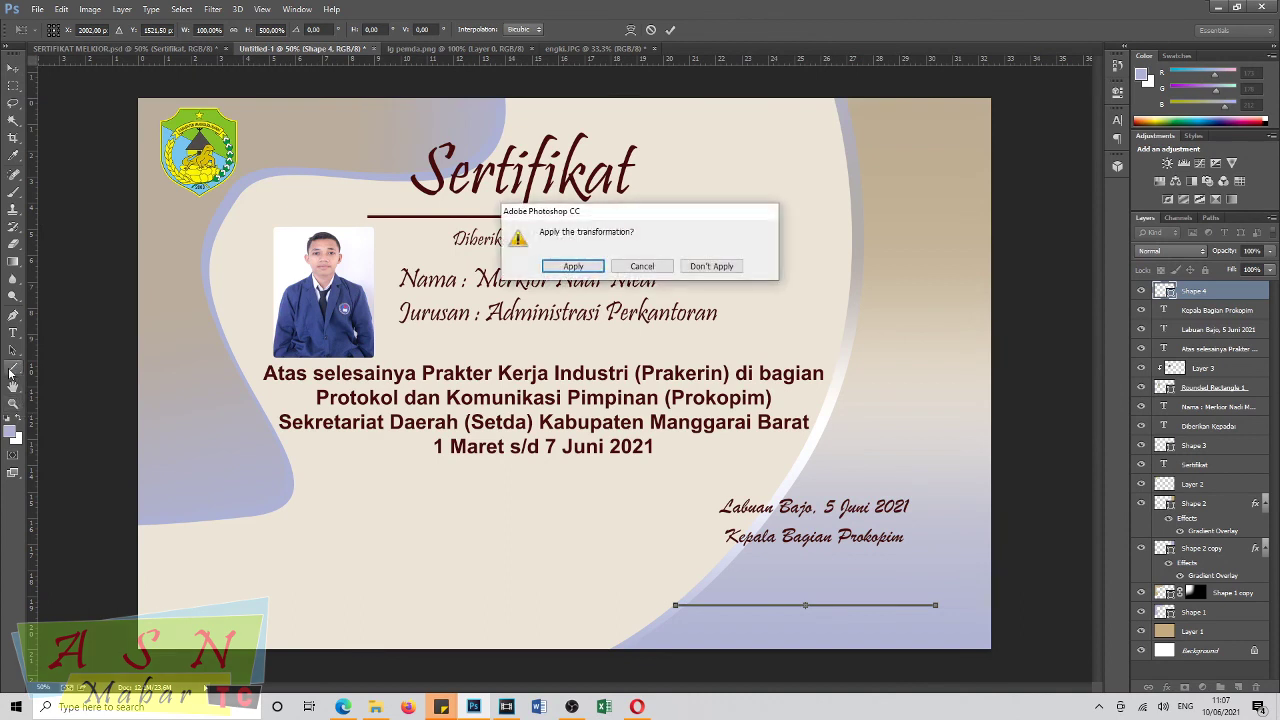
left_click(572, 266)
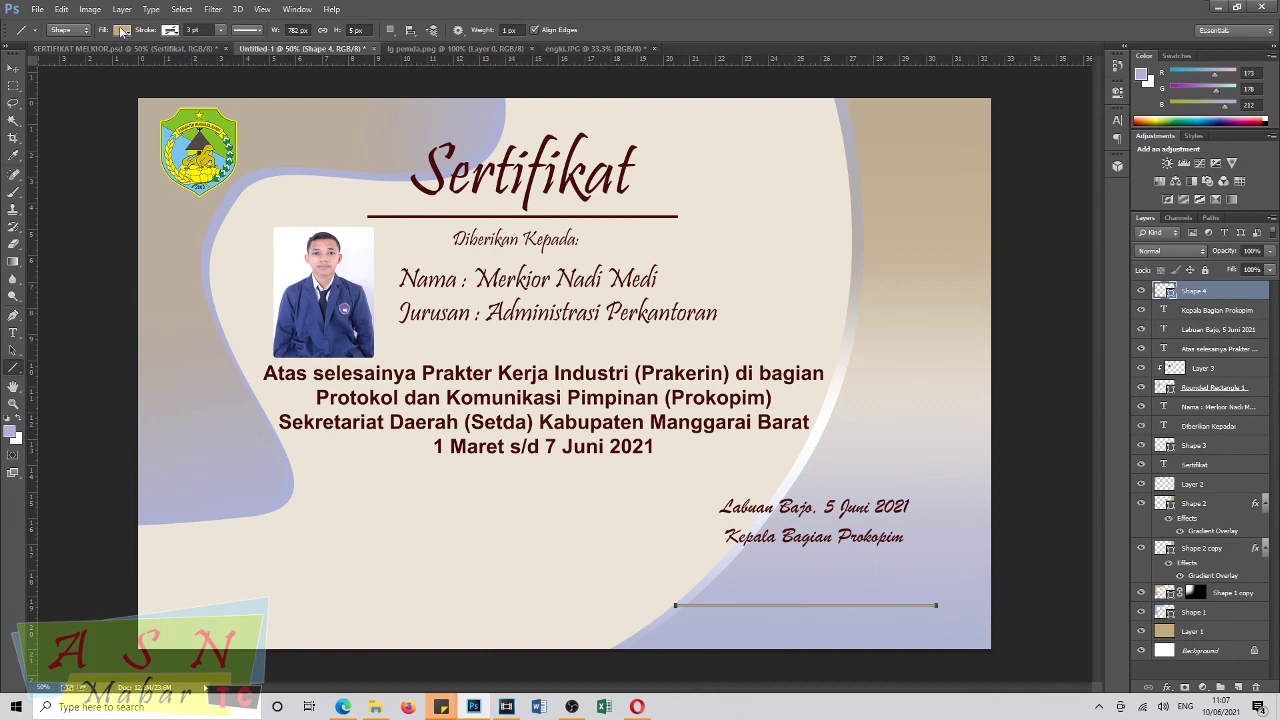
Set the signature line's fill colour to dark maroon.
left_click(121, 30)
left_click(74, 93)
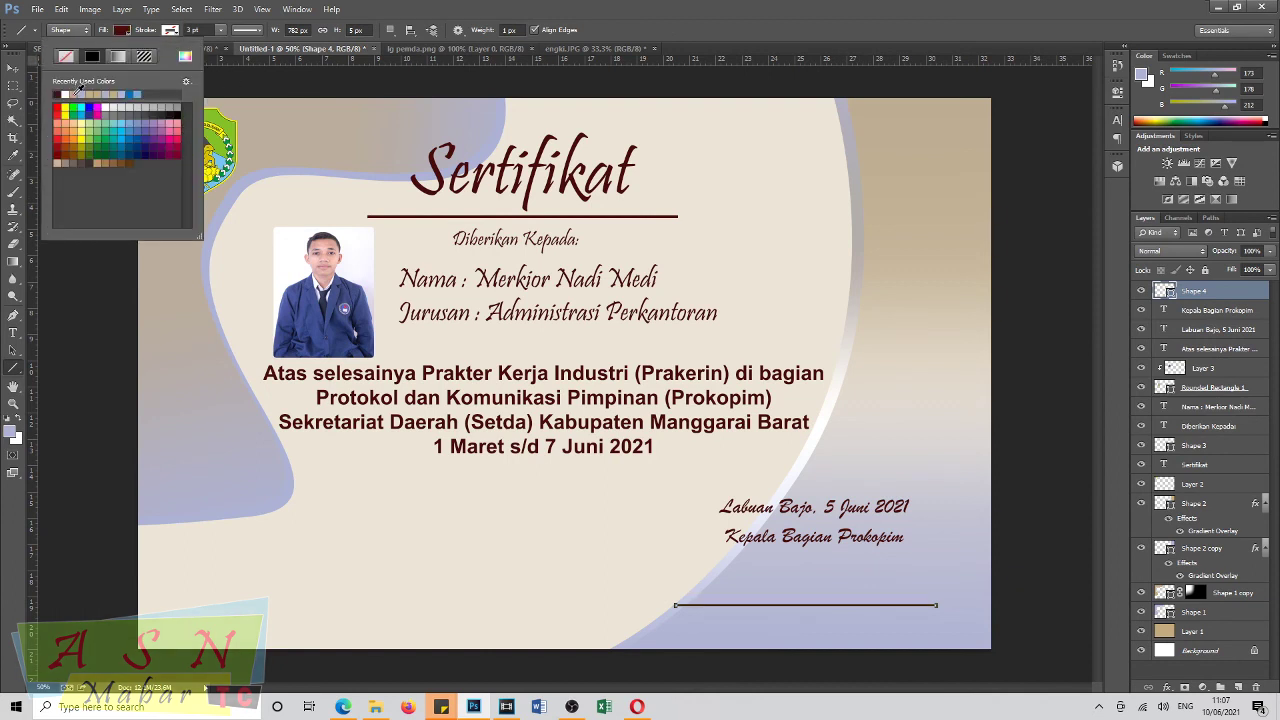
left_click(13, 68)
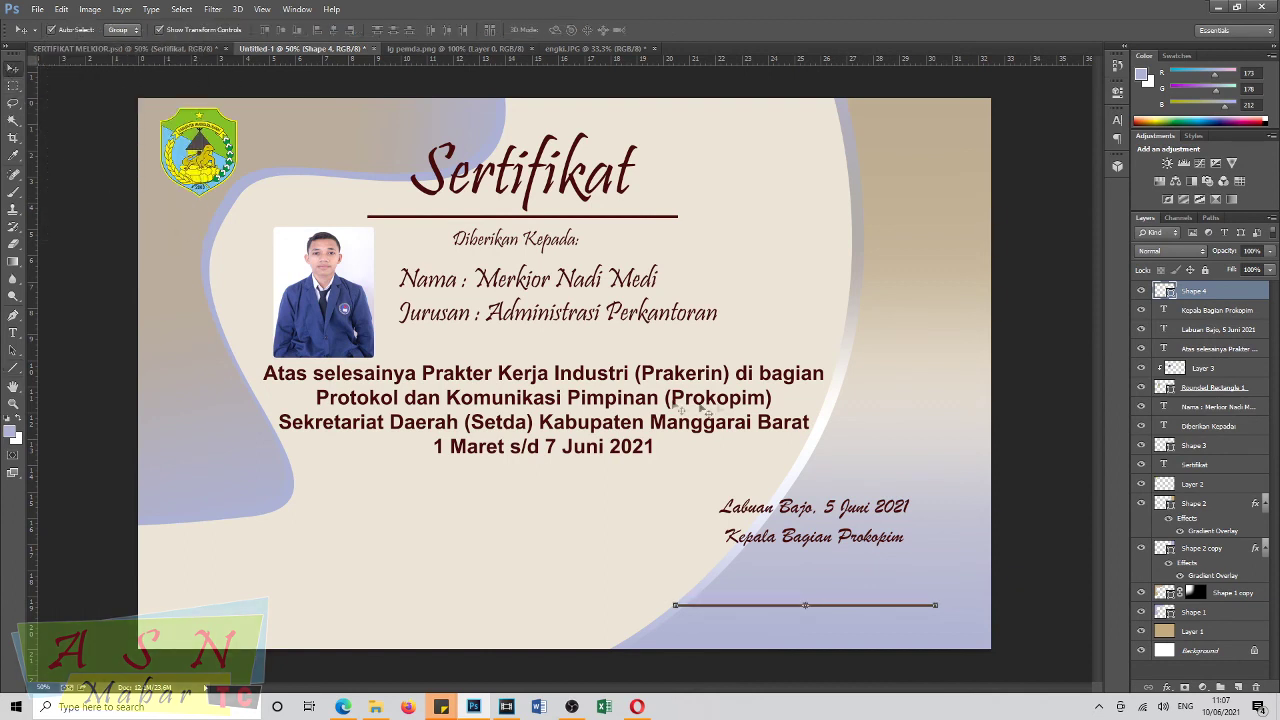